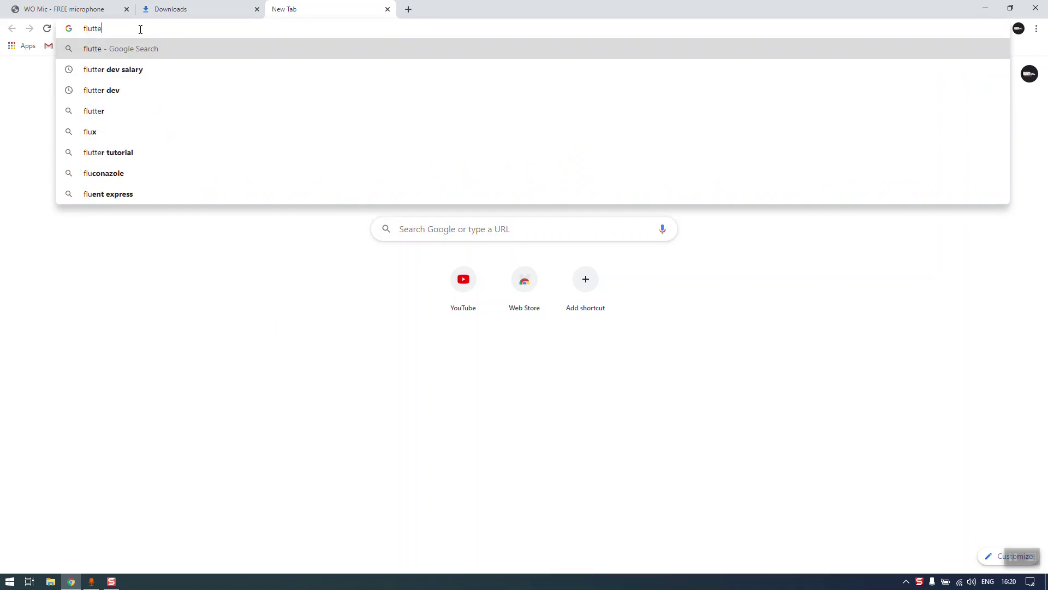
Go to the flutter.dev website and open the Windows installation guide from its getting-started page
key(Return)
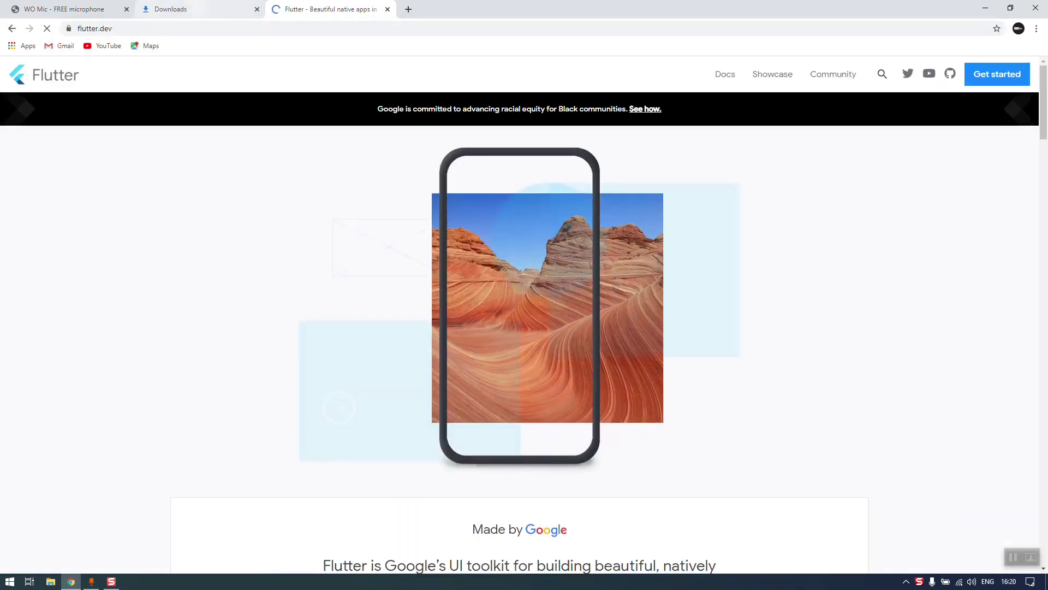
click(257, 9)
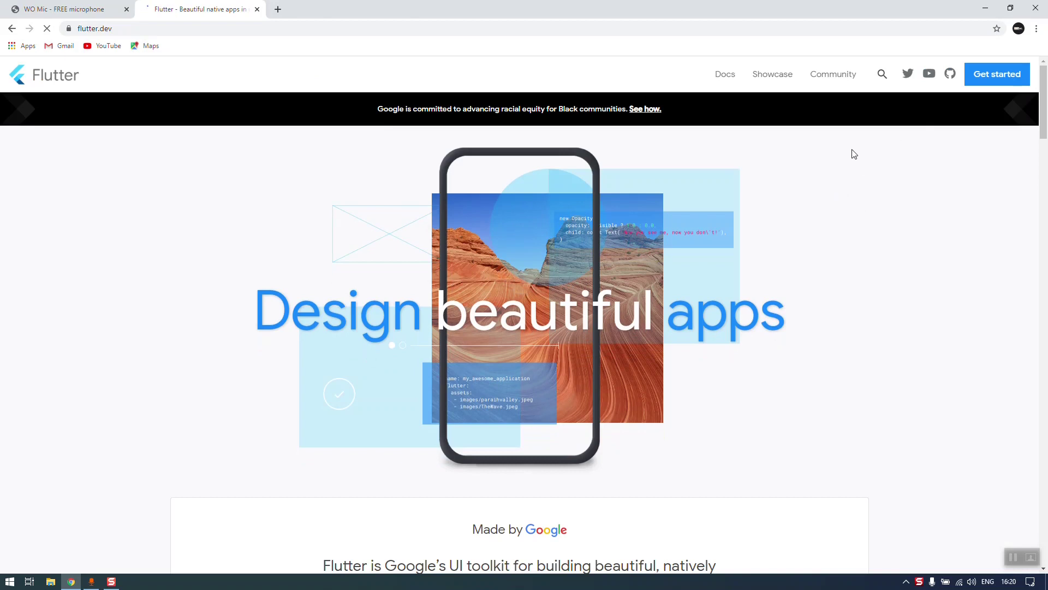
click(976, 81)
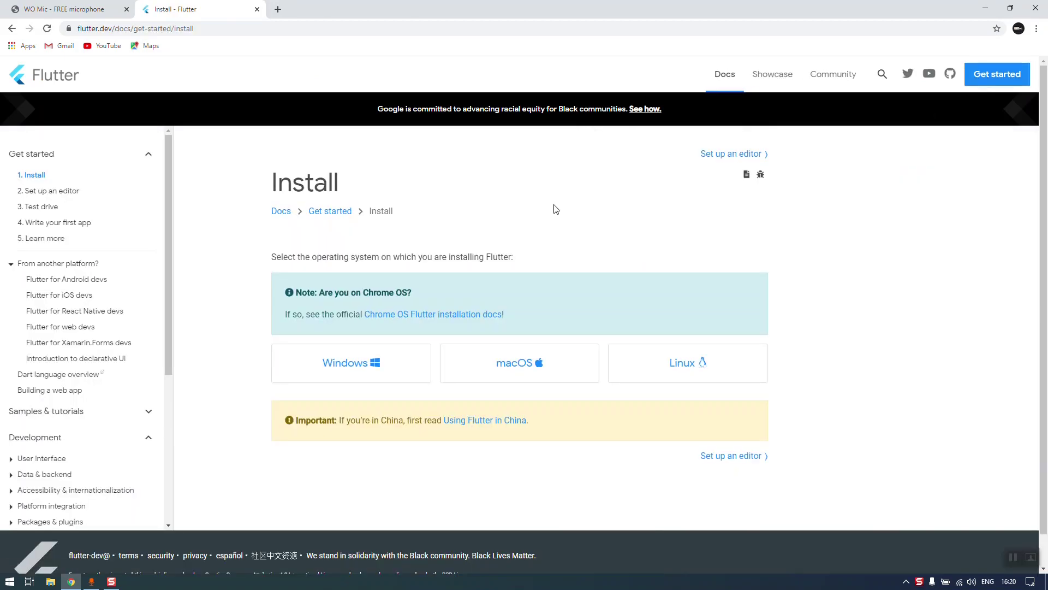
scroll(490, 254, down, 1)
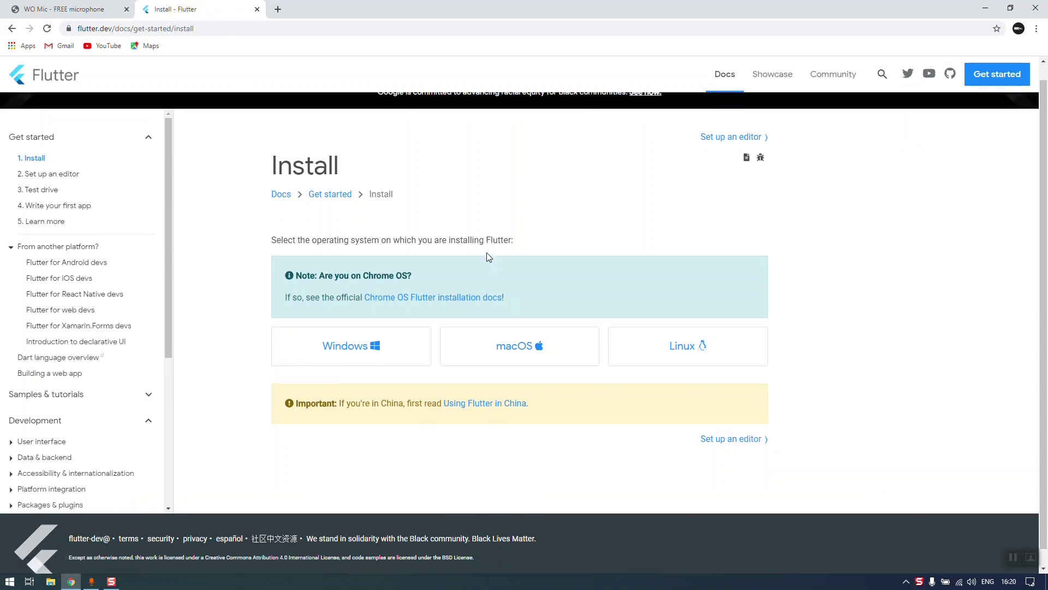
click(375, 331)
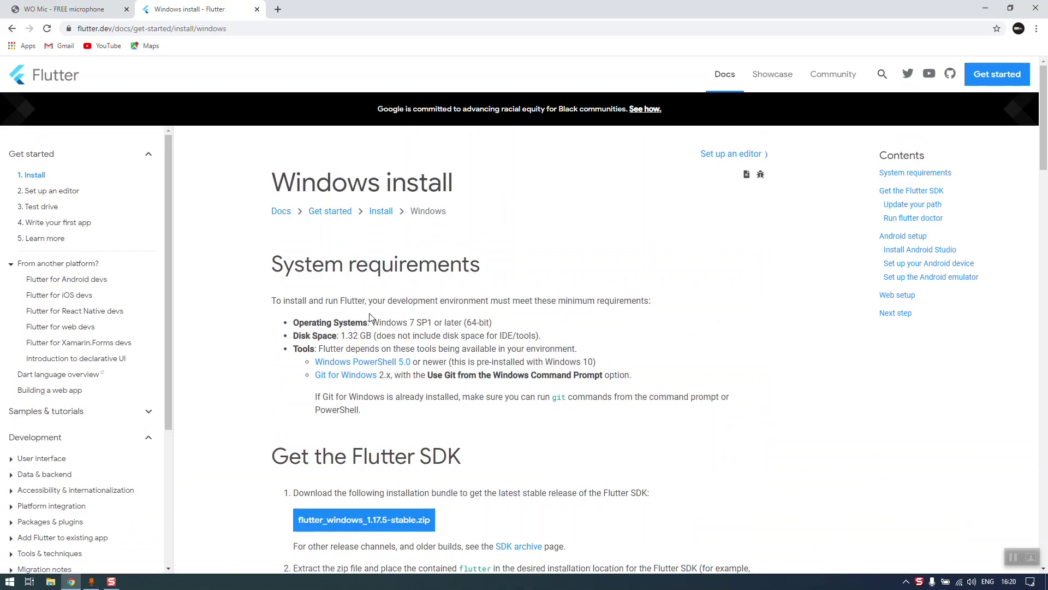
Review the operating system, disk space and tools listed in the Windows system requirements for Flutter
drag(373, 322, 428, 324)
drag(342, 336, 360, 337)
click(342, 338)
drag(343, 337, 372, 337)
click(268, 378)
scroll(284, 371, down, 1)
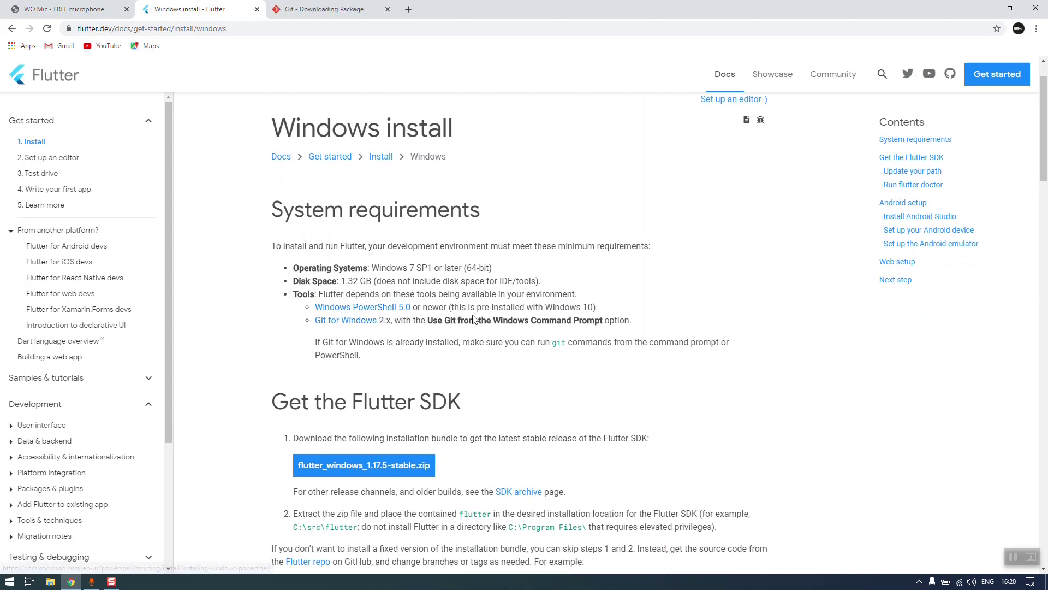
drag(459, 307, 583, 309)
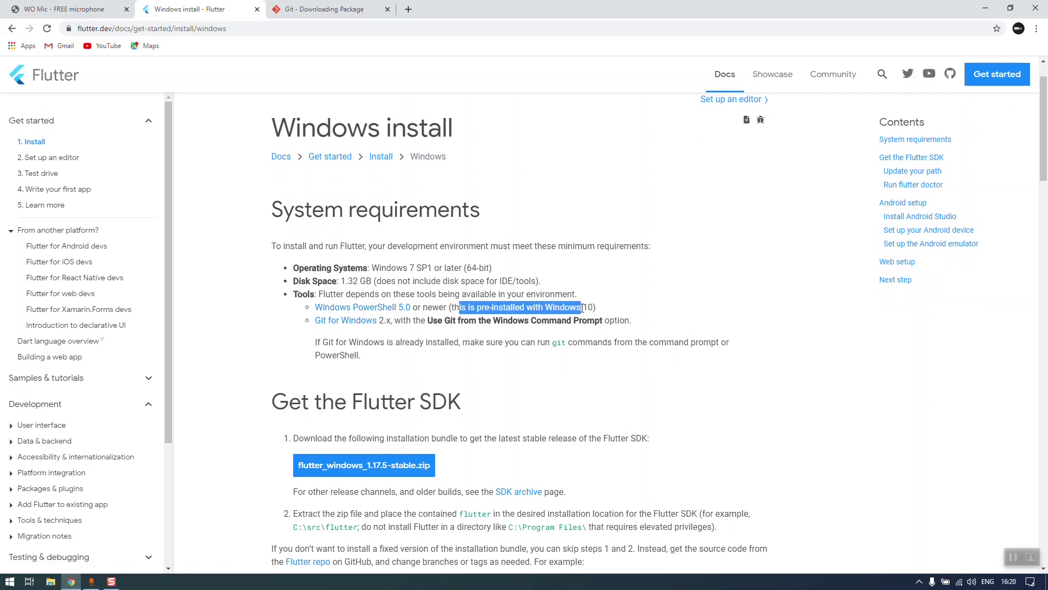
click(518, 308)
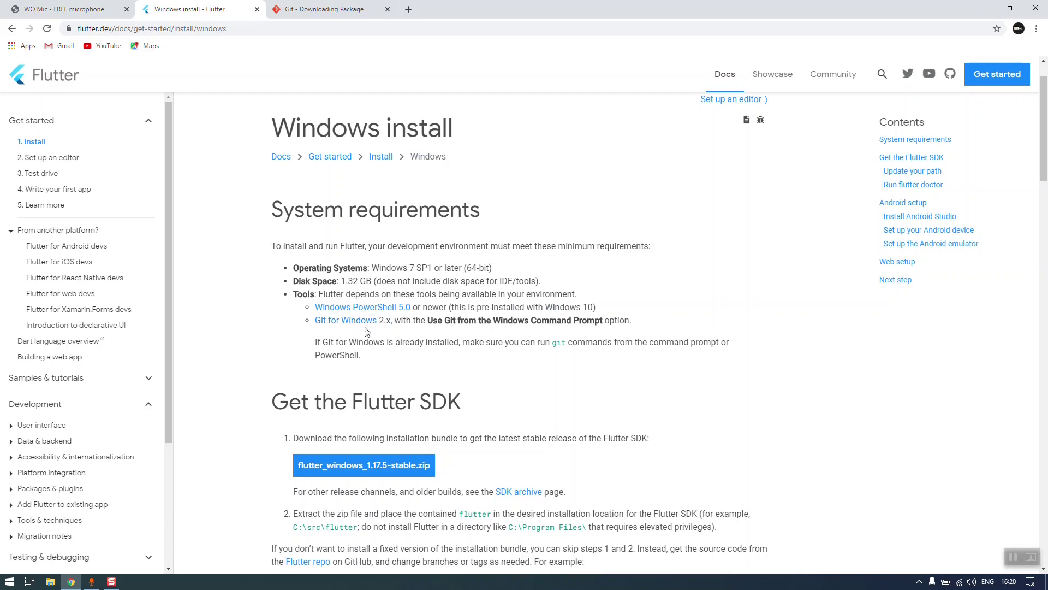
Download the 64-bit Git for Windows Setup and the flutter_windows_1.17.5-stable.zip bundle from their web pages
click(322, 9)
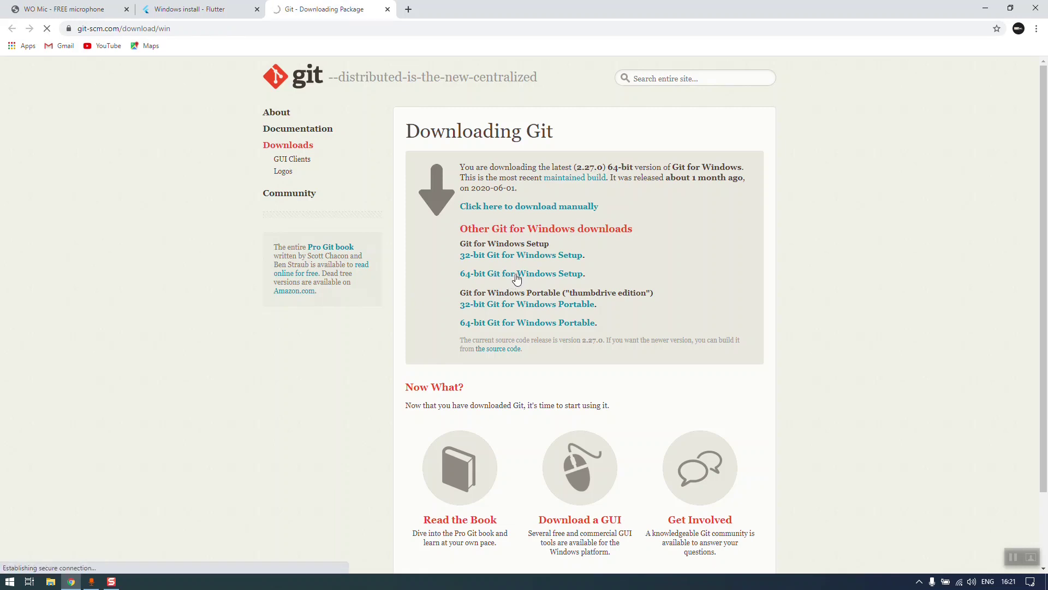
click(482, 279)
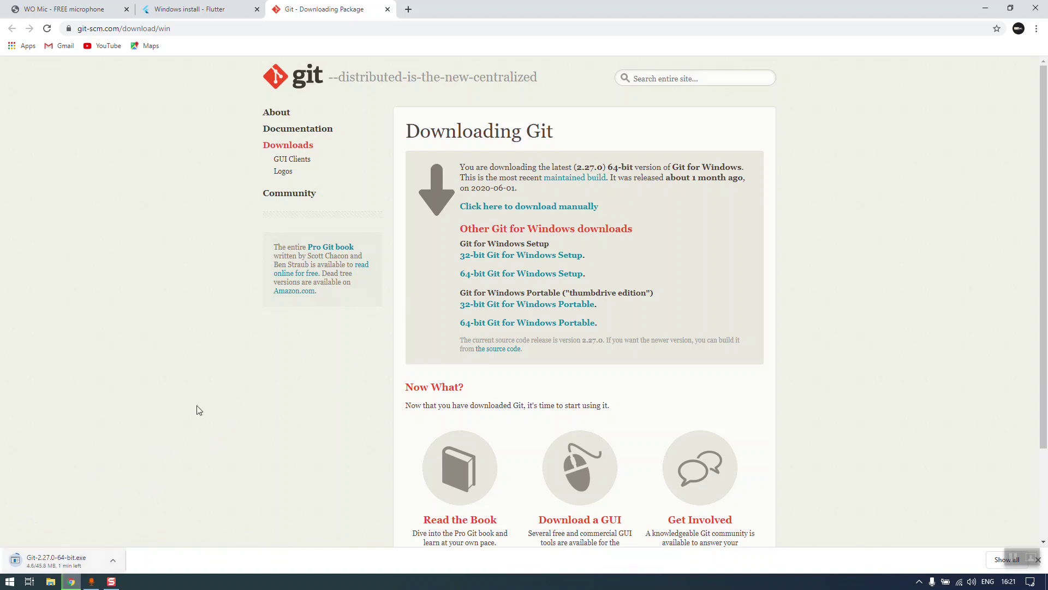
click(217, 9)
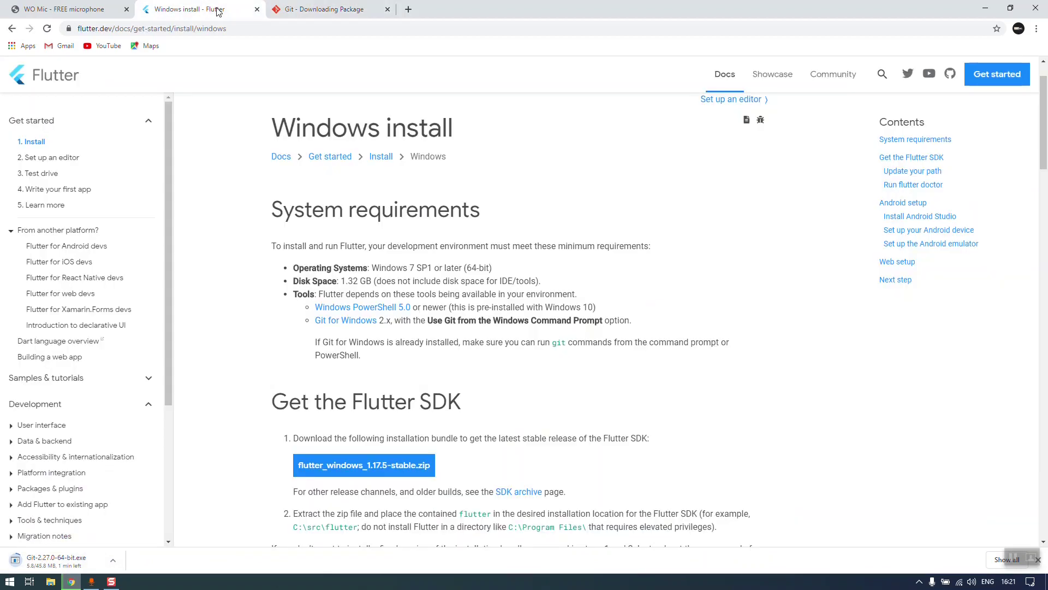
scroll(254, 262, down, 4)
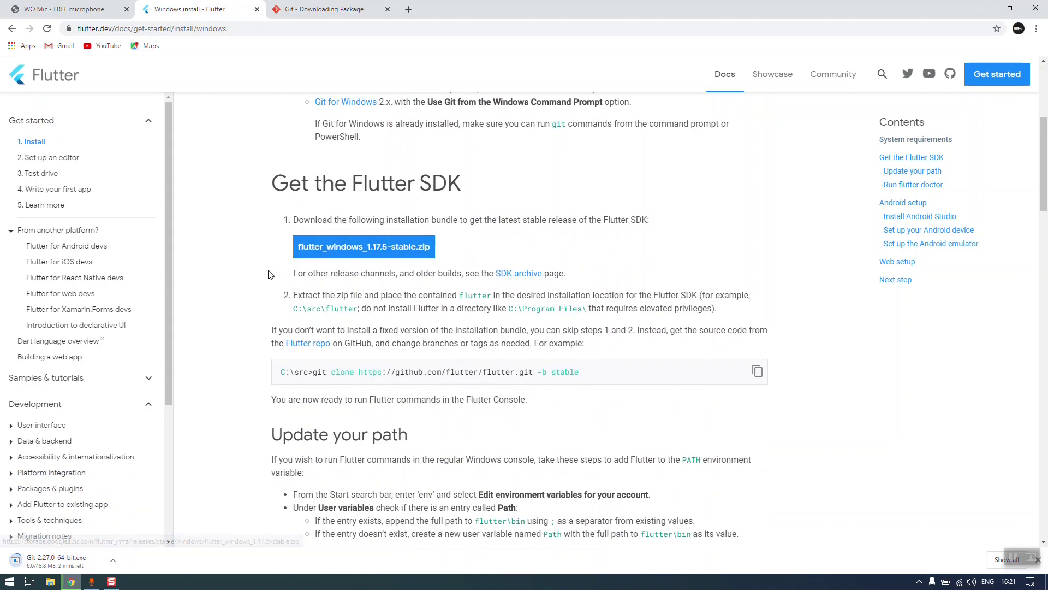
click(324, 257)
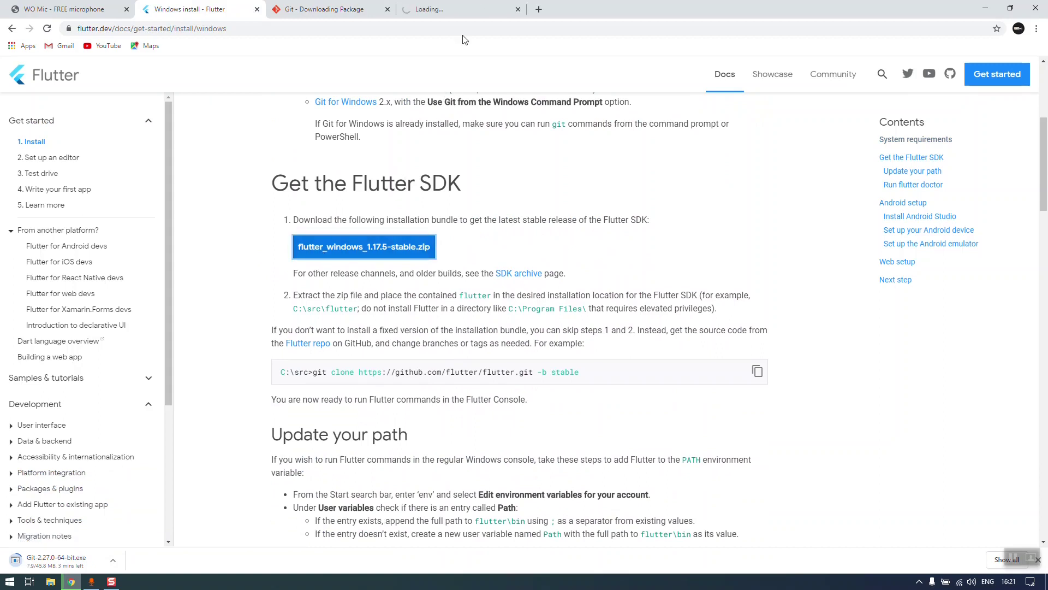
click(458, 11)
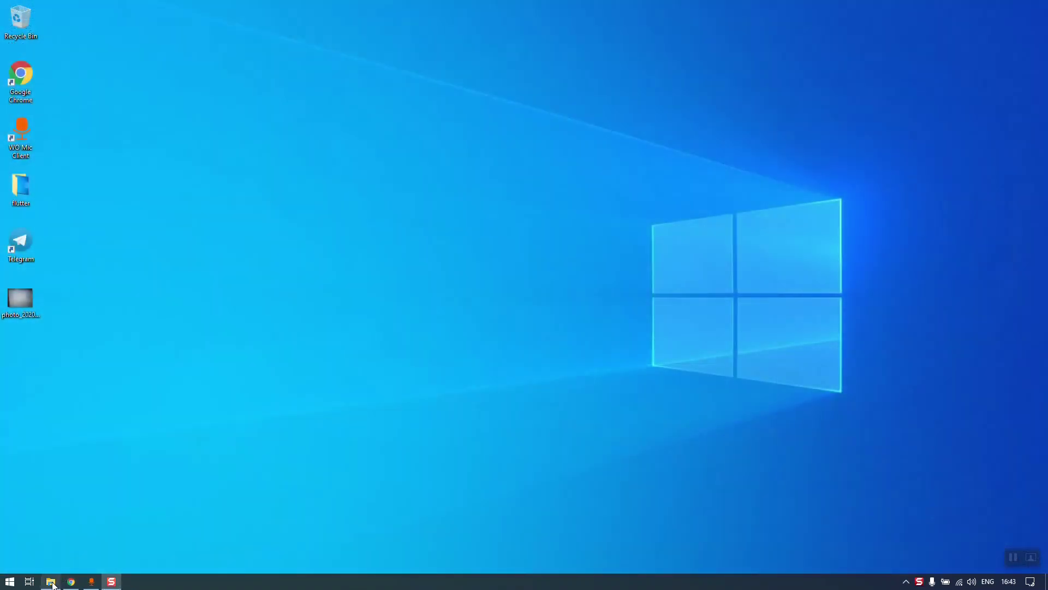
Switch to File Explorer and launch the Git-2.27.0-64-bit installer from the Downloads folder
click(52, 580)
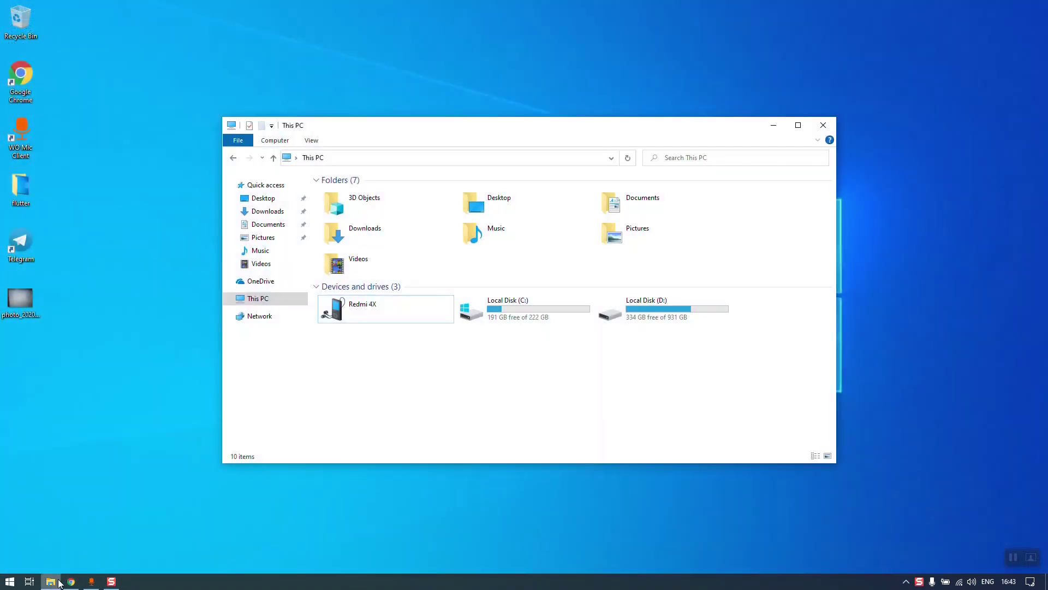
click(263, 211)
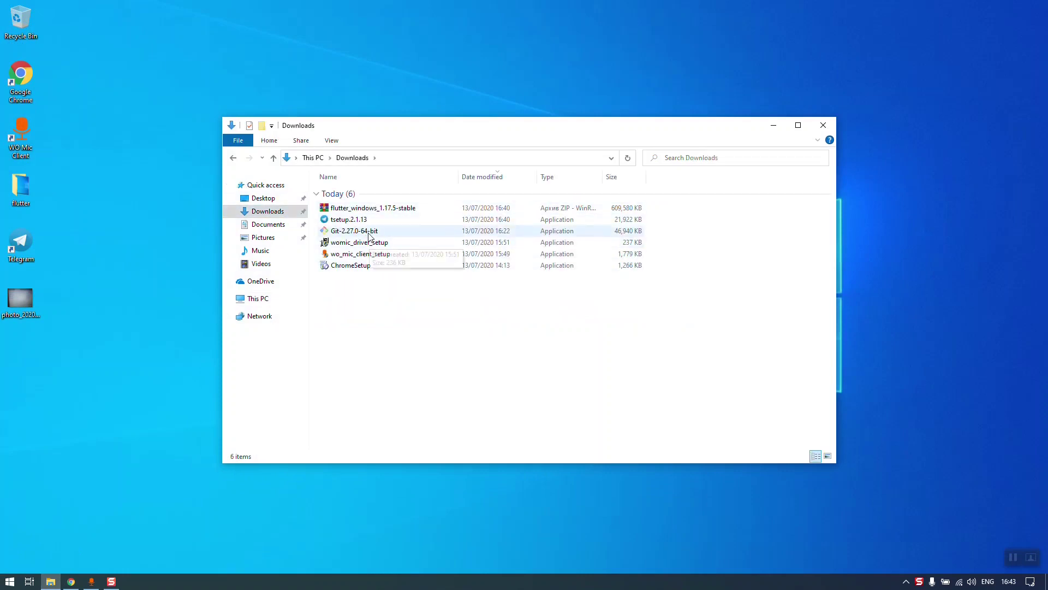
click(361, 208)
click(361, 231)
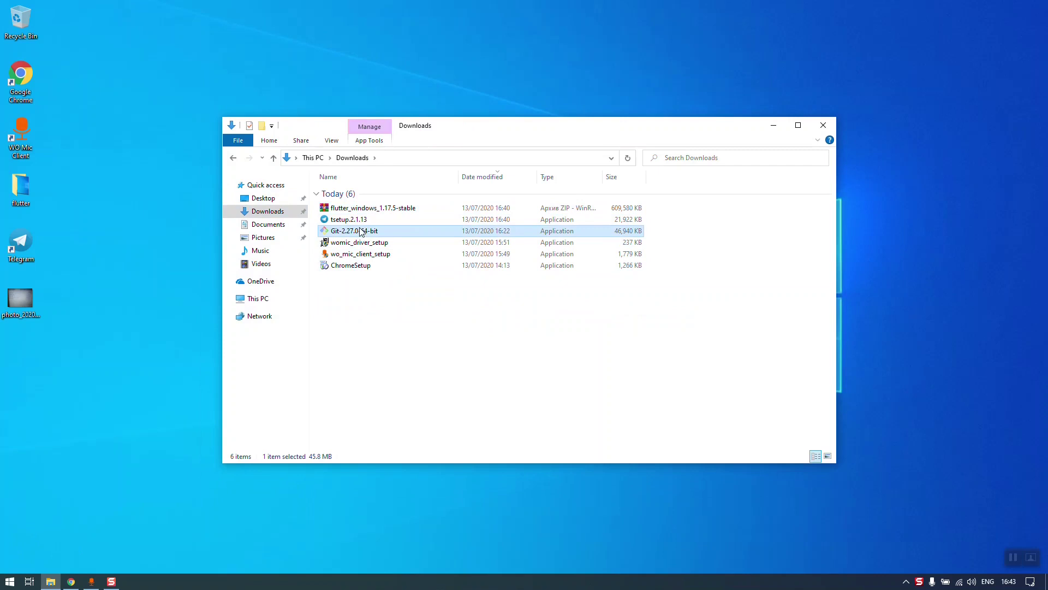
double_click(367, 232)
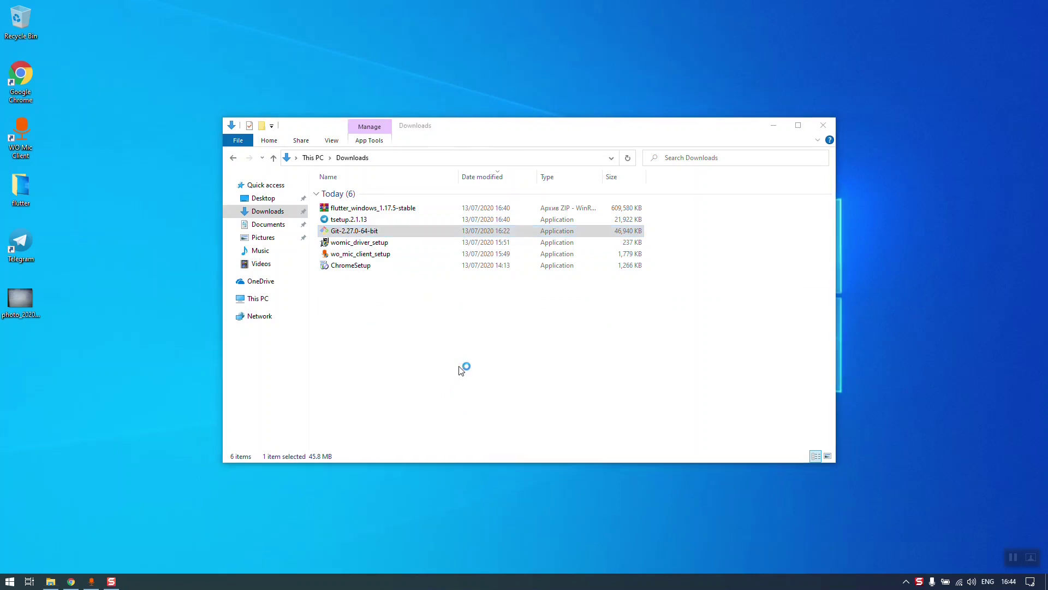
Install Git into C:\Program Files\Git, accepting the default setup options, including Vim as editor and the OpenSSL library
click(585, 379)
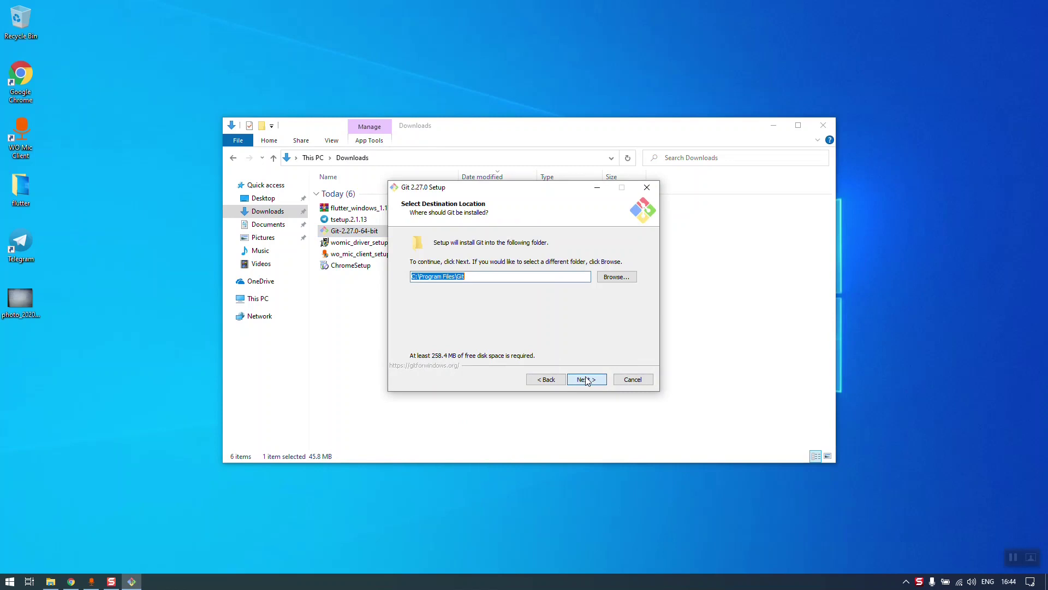
click(585, 379)
click(582, 382)
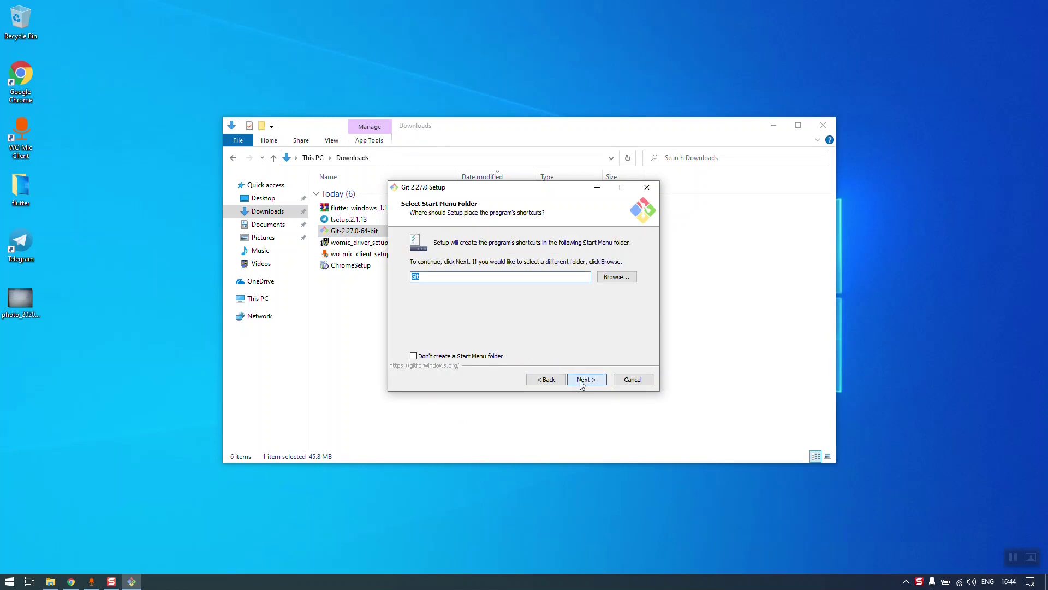
click(582, 382)
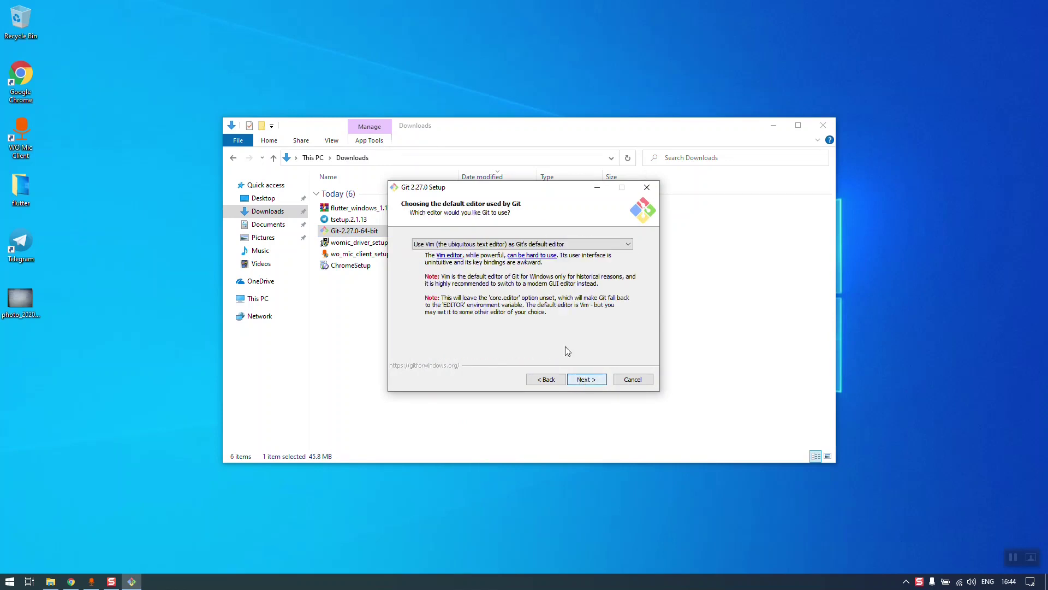
click(585, 378)
click(586, 381)
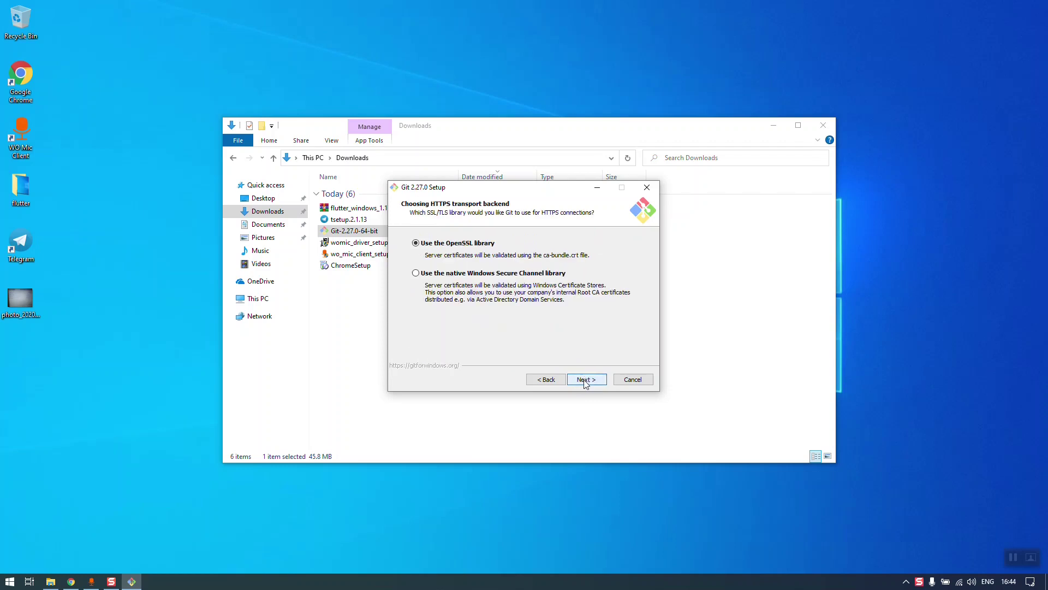
click(585, 381)
click(585, 381)
click(585, 381)
click(585, 381)
click(585, 380)
click(586, 381)
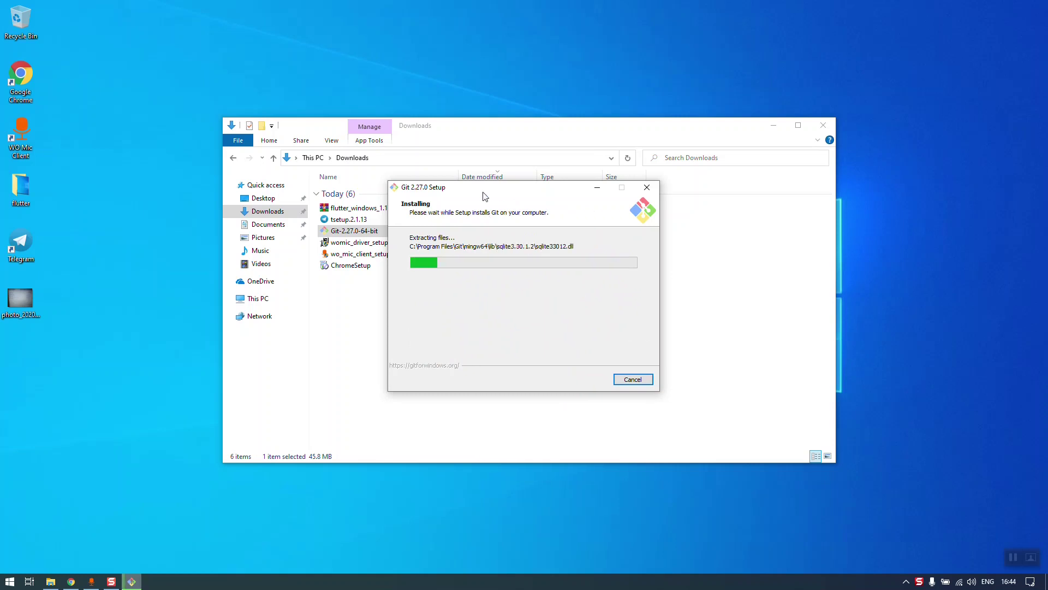
drag(485, 188, 438, 221)
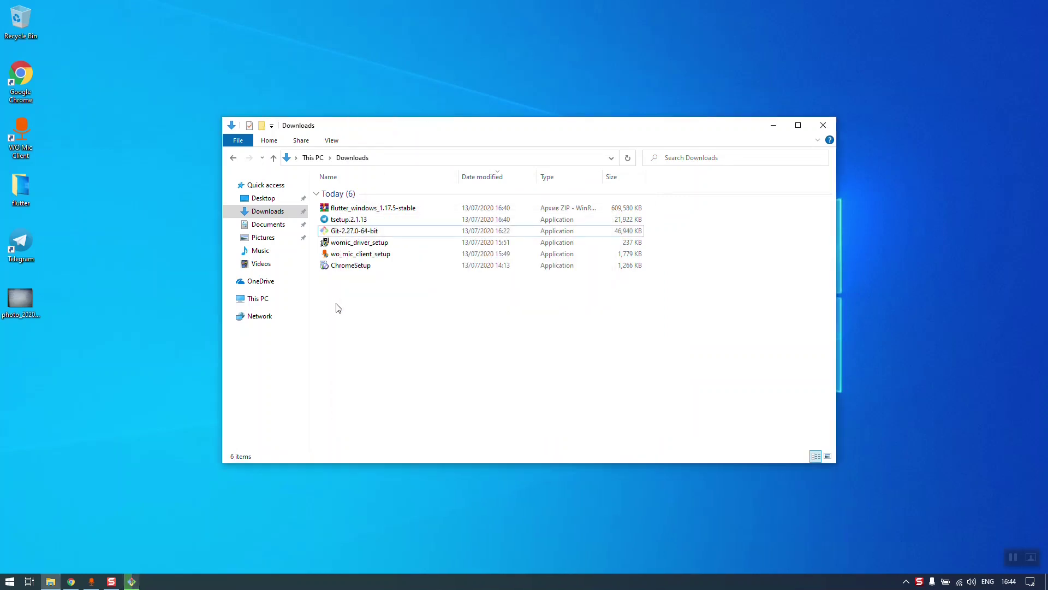
Extract the flutter_windows_1.17.5-stable archive into its own folder of the same name in Downloads
click(375, 212)
right_click(366, 208)
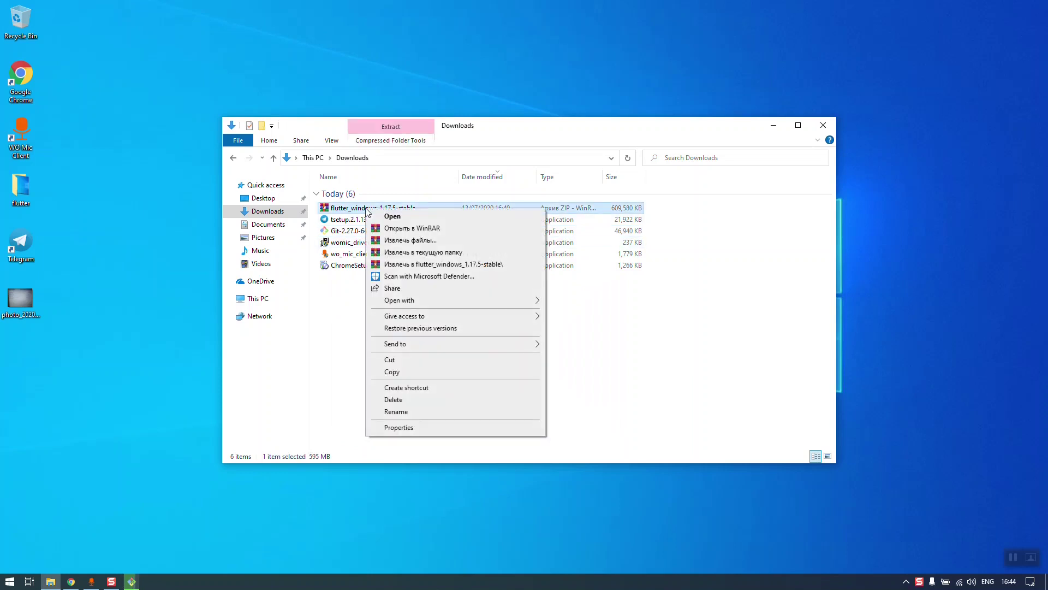
click(411, 265)
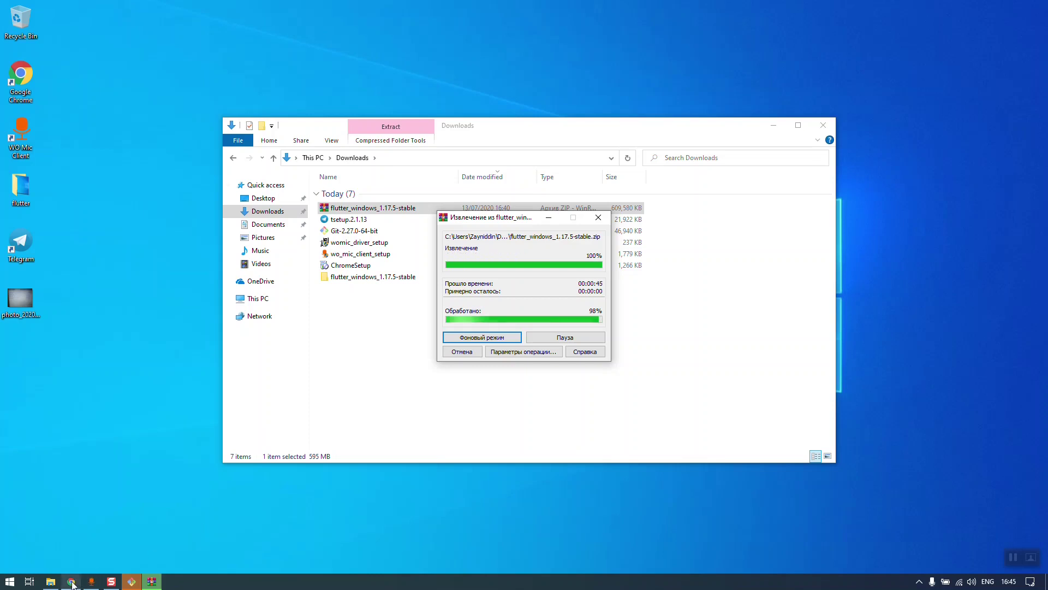
Switch to Chrome and read the guide's instructions on where to place the extracted Flutter SDK and which directory to avoid
key(alt+Tab)
scroll(228, 340, up, 1)
scroll(228, 340, down, 1)
scroll(228, 339, down, 1)
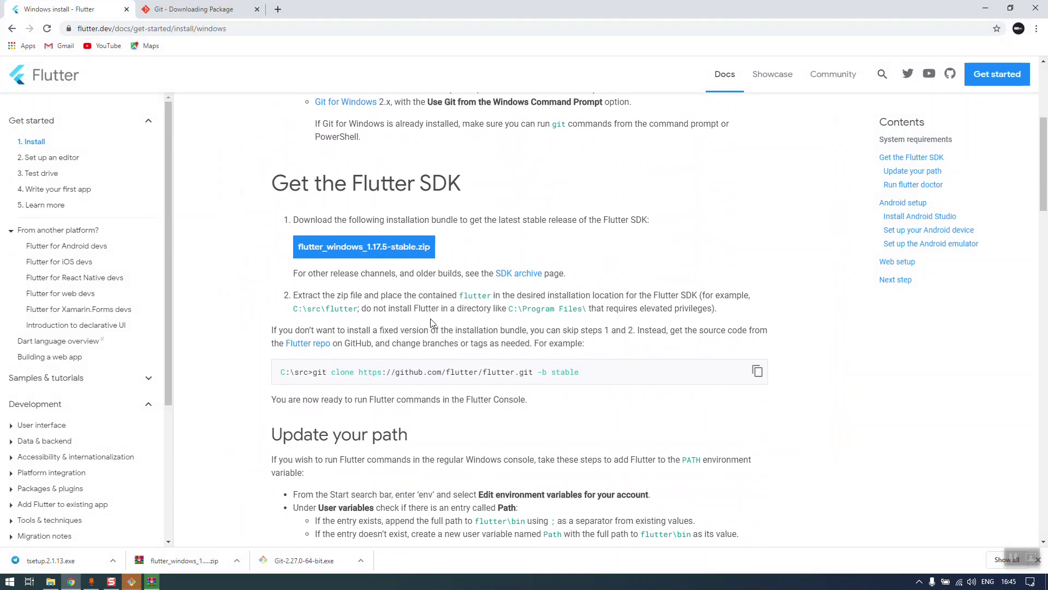
drag(295, 312, 359, 310)
click(370, 321)
drag(358, 310, 299, 307)
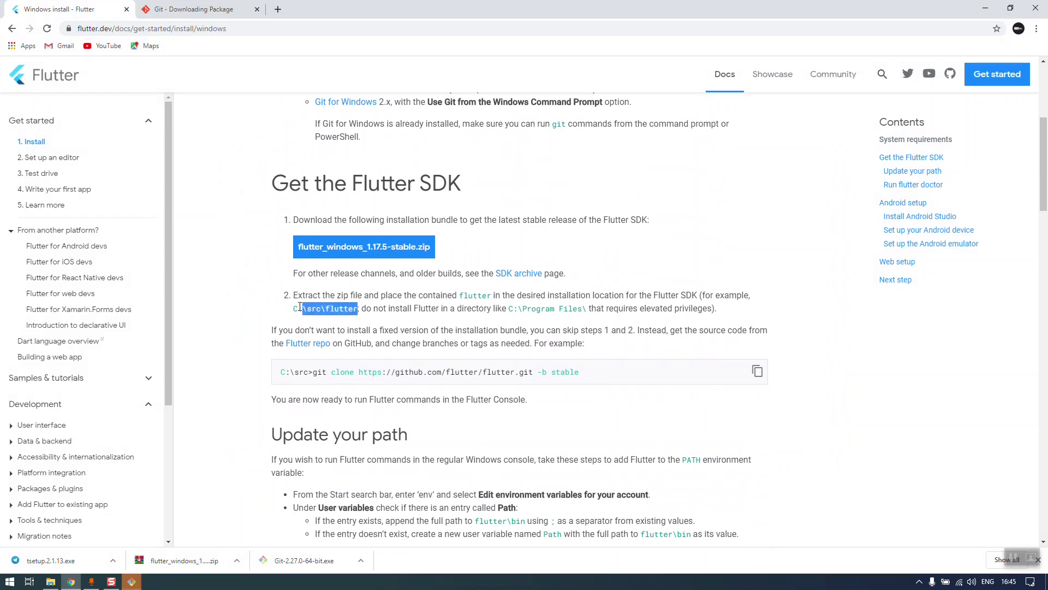
click(471, 321)
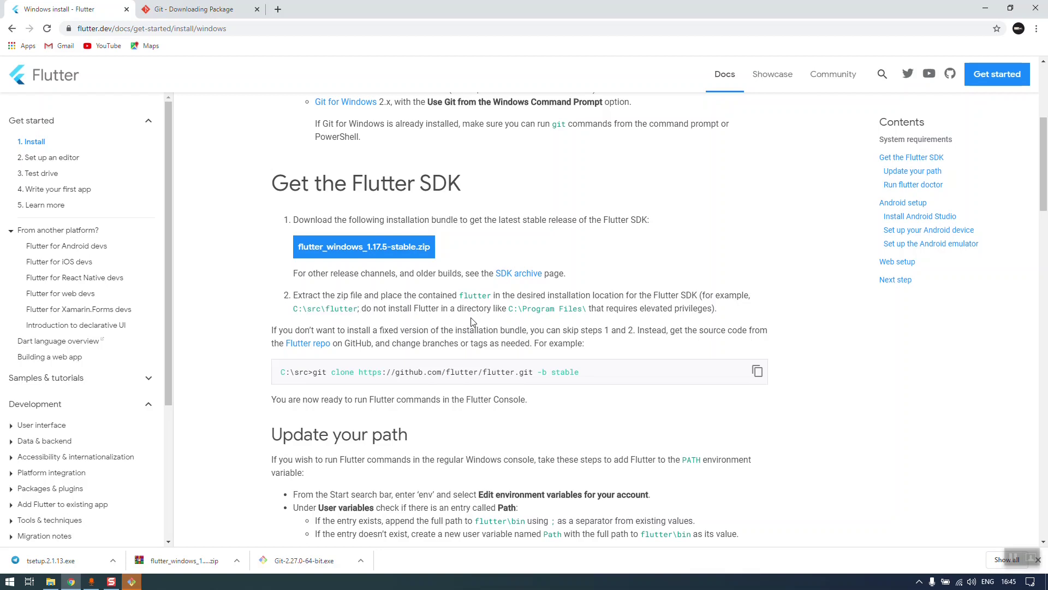
drag(507, 307, 593, 318)
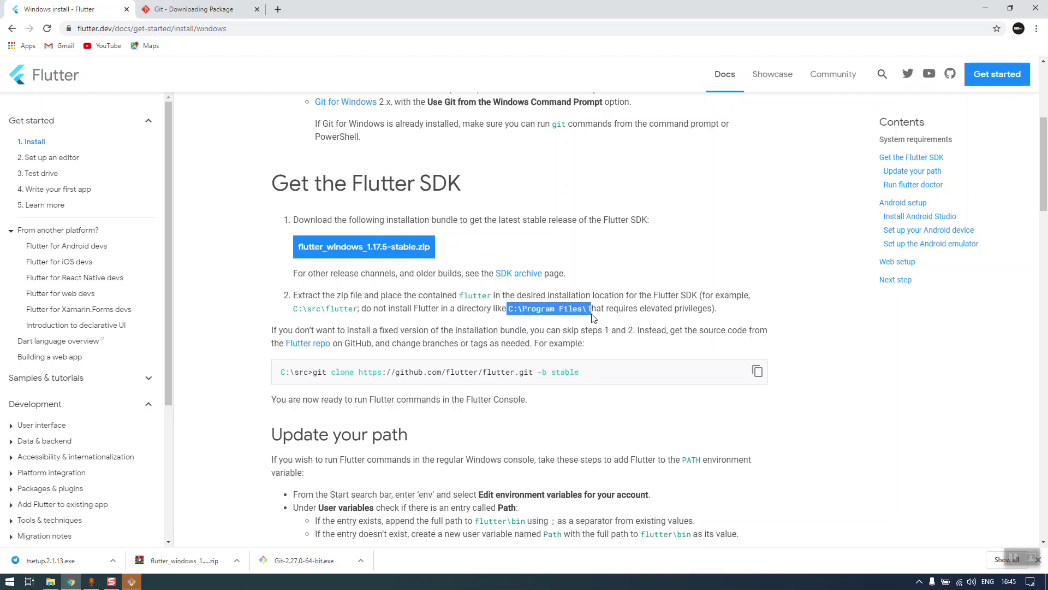
click(560, 322)
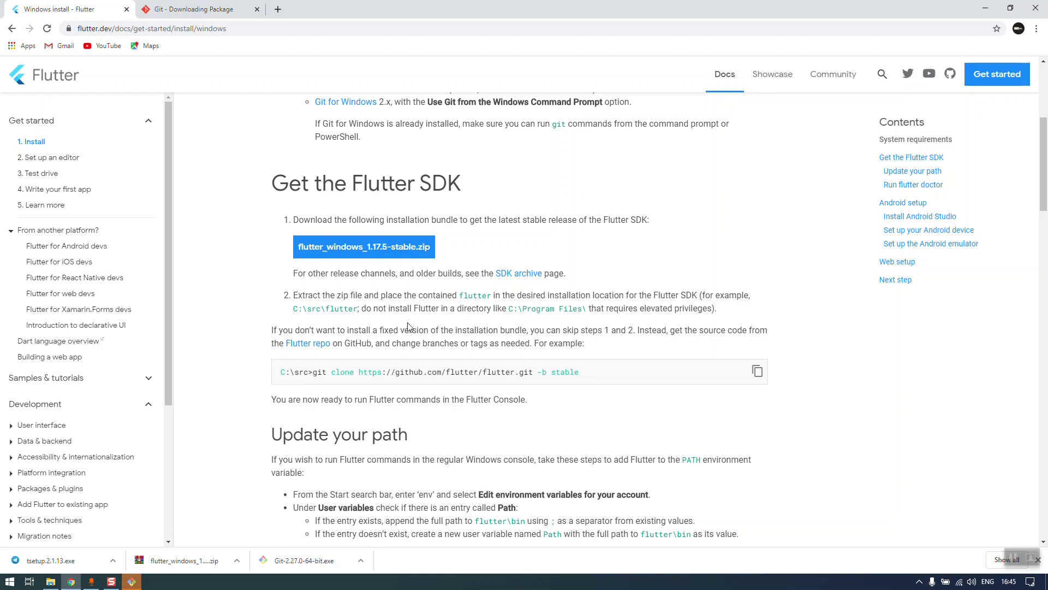
drag(379, 309, 603, 316)
click(453, 326)
click(571, 322)
drag(589, 308, 505, 311)
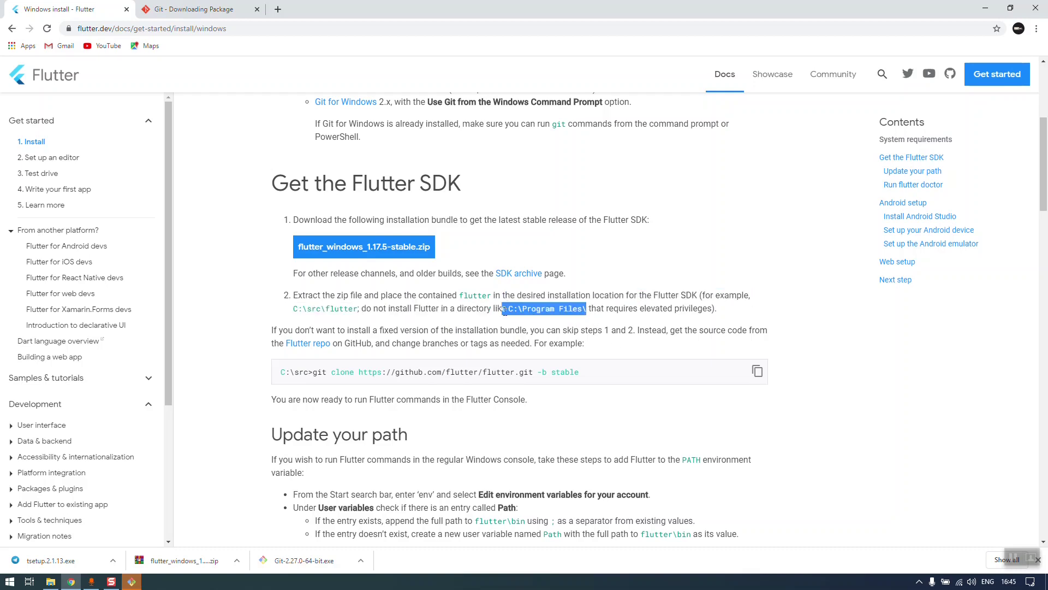
click(493, 321)
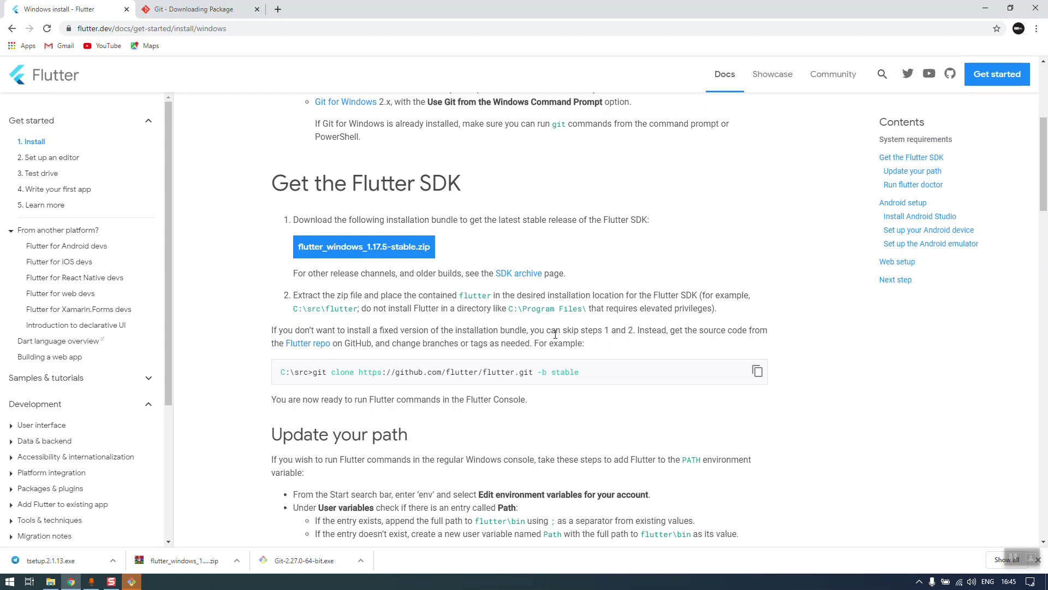
Finish the Git Setup Wizard with the release notes option left enabled
click(131, 582)
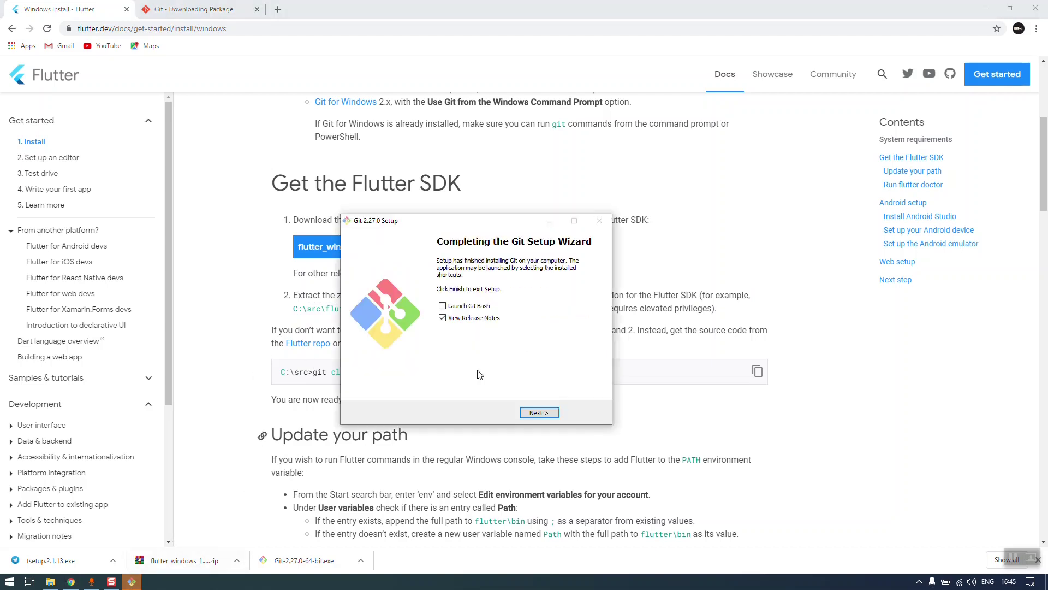
click(539, 413)
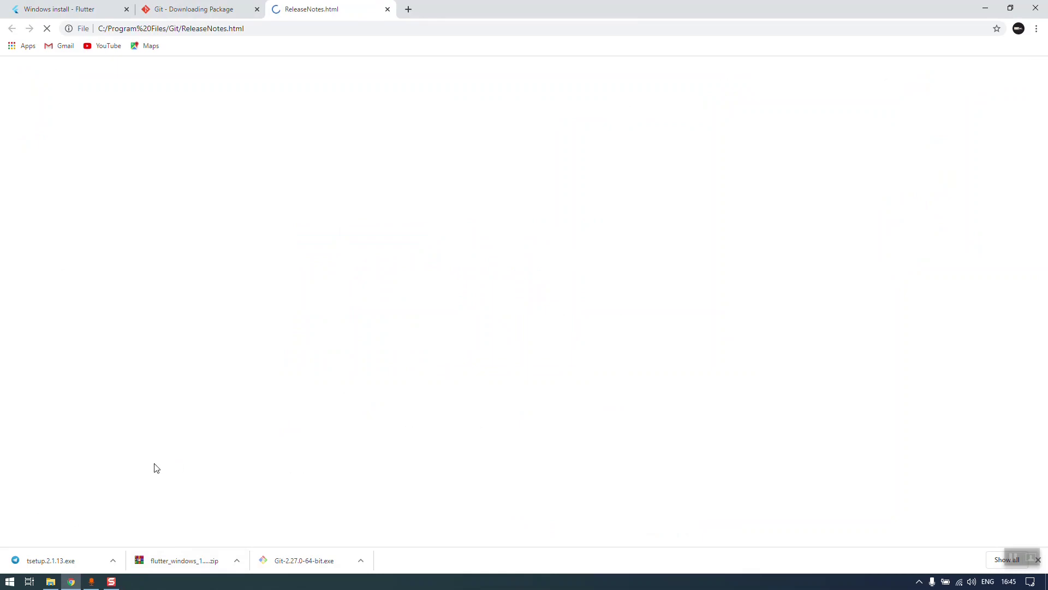
Close the Git release notes and switch to File Explorer to copy the extracted flutter_windows_1.17.5-stable folder from Downloads
click(388, 10)
click(51, 582)
click(426, 325)
click(376, 278)
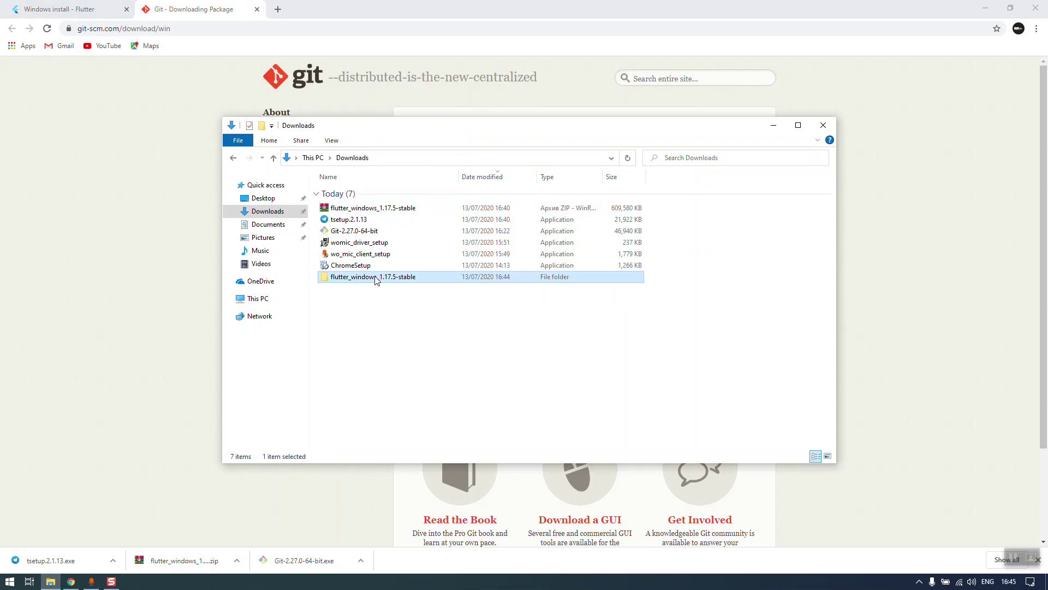
Create a folder named src on Local Disk (C:) and open it
click(254, 299)
double_click(479, 311)
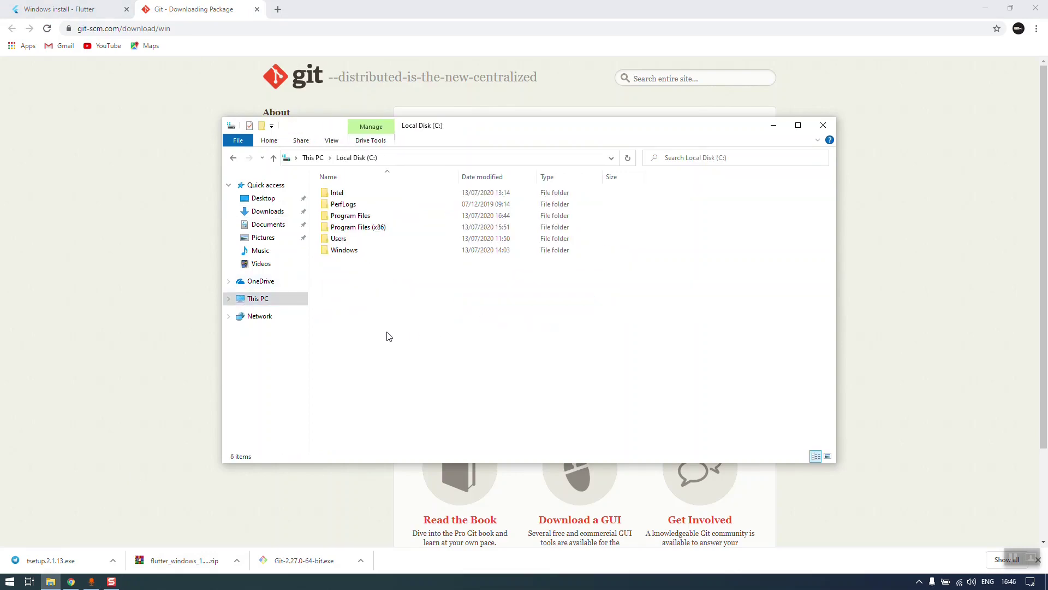
right_click(345, 279)
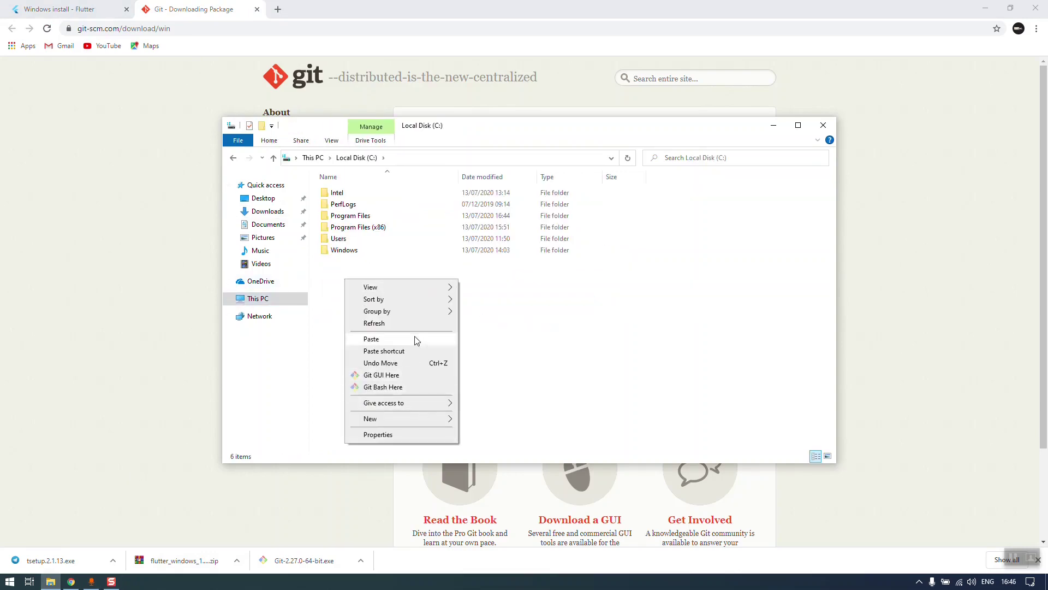
mouse_move(437, 418)
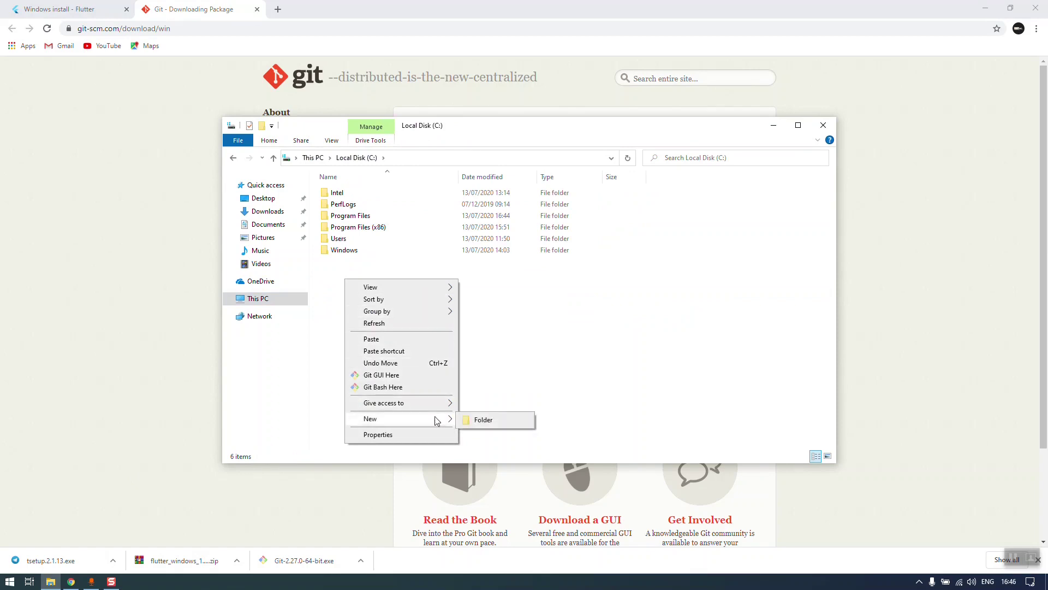
click(473, 420)
text(src)
key(Return)
key(Return)
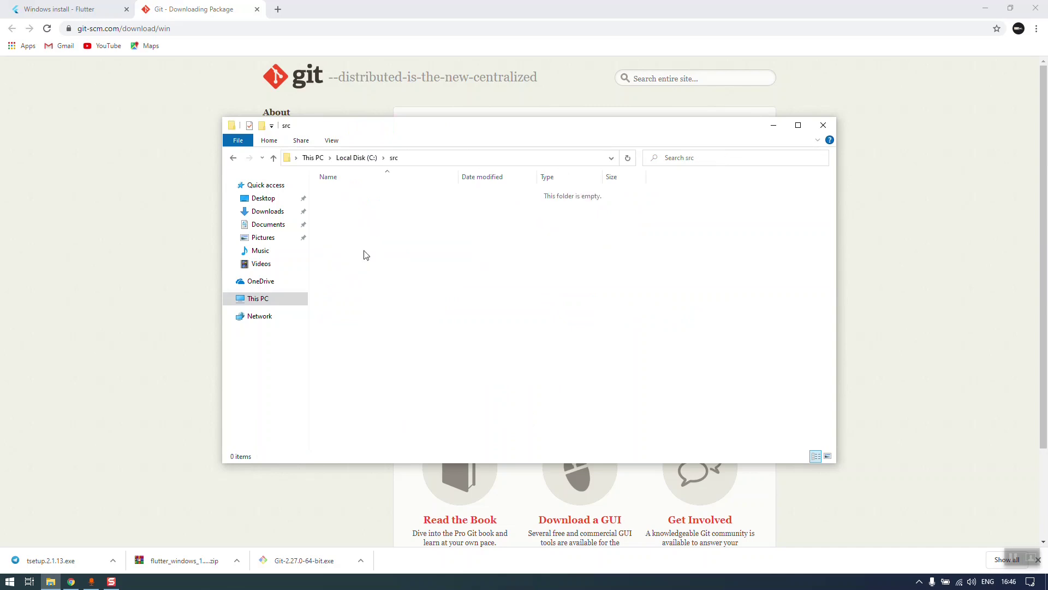
Paste the copied flutter_windows_1.17.5-stable folder into C:\src and open the copy
right_click(339, 233)
click(532, 281)
key(ctrl+v)
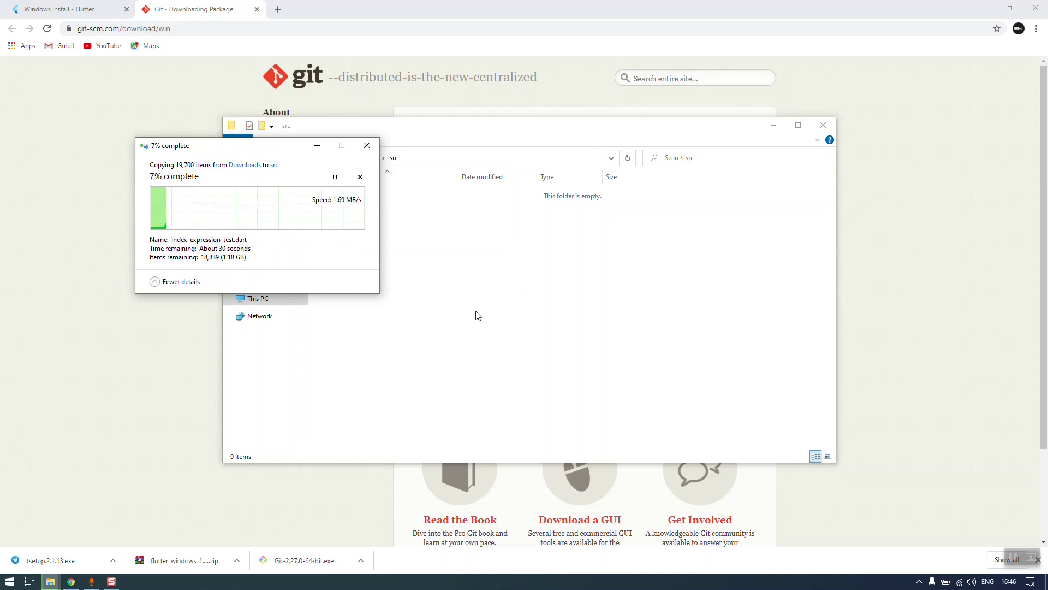
drag(223, 147, 162, 185)
click(363, 230)
click(218, 207)
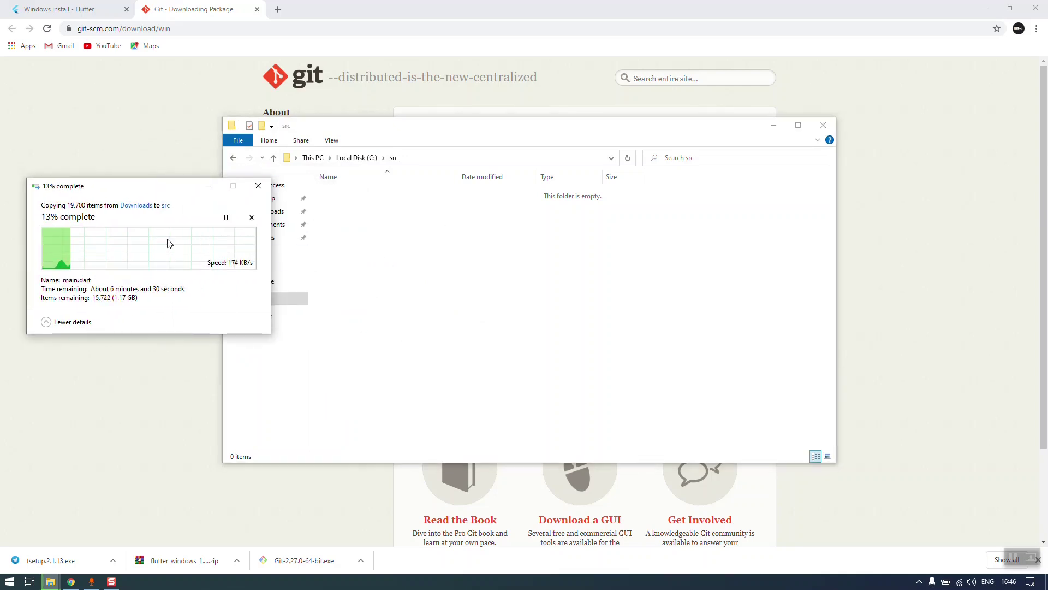
double_click(406, 195)
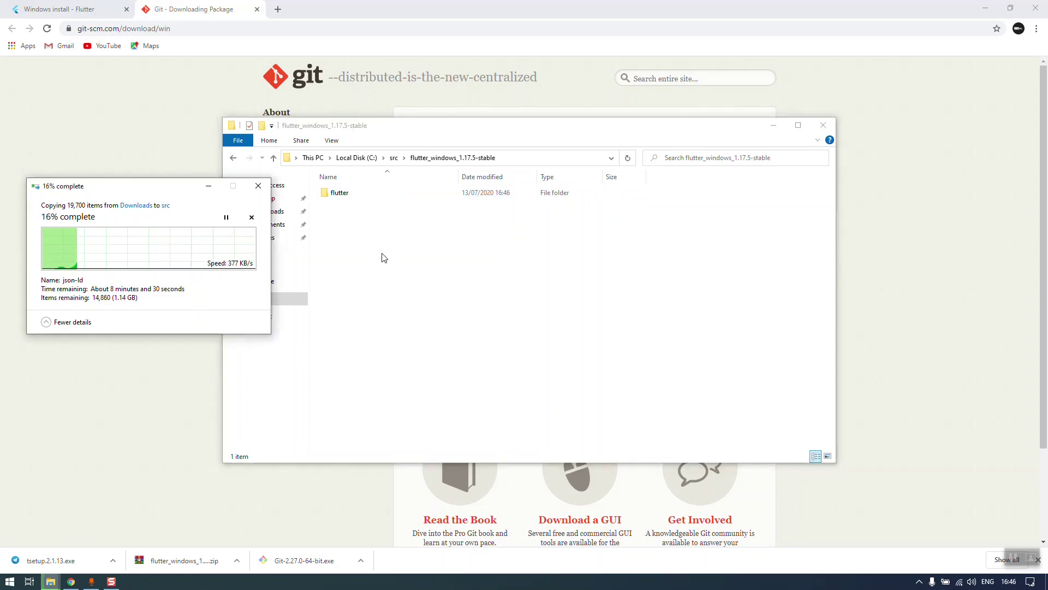
Switch to Chrome to read the Flutter guide's Update your path section, and return to the File Explorer copy progress
click(72, 581)
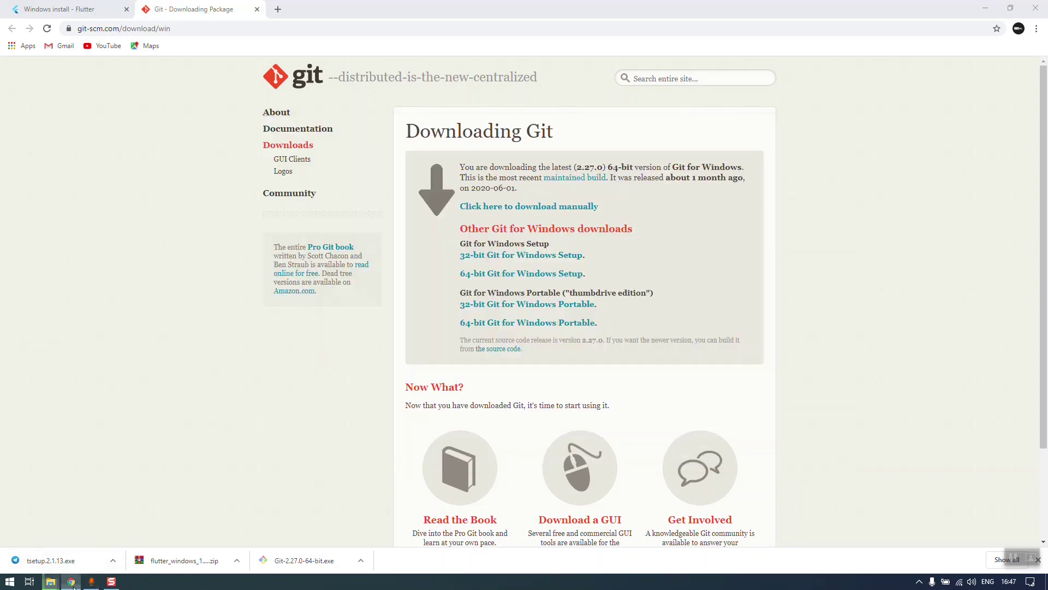
click(60, 10)
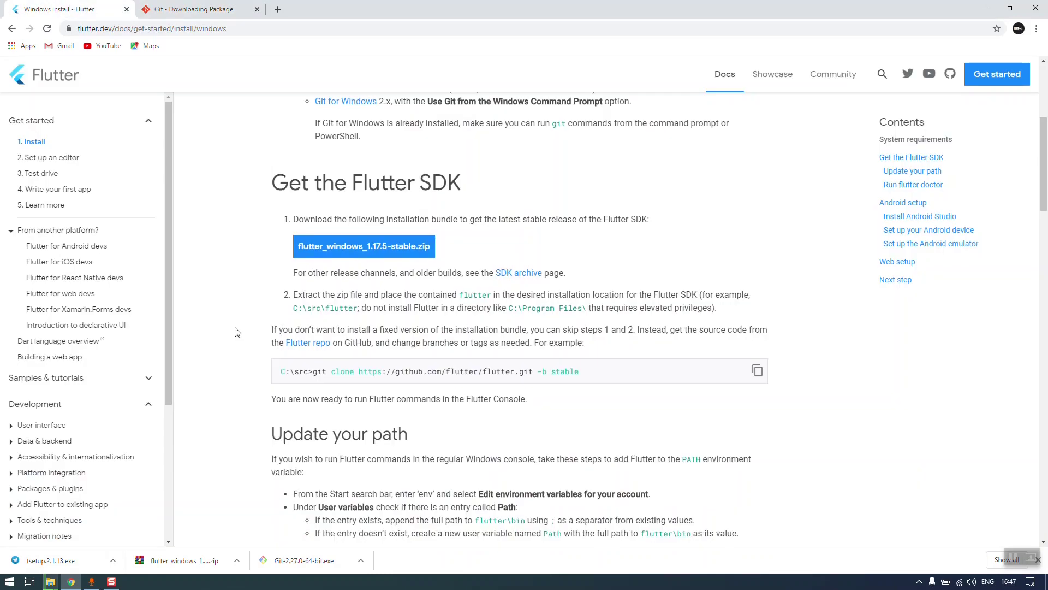
scroll(236, 331, down, 3)
scroll(236, 332, down, 1)
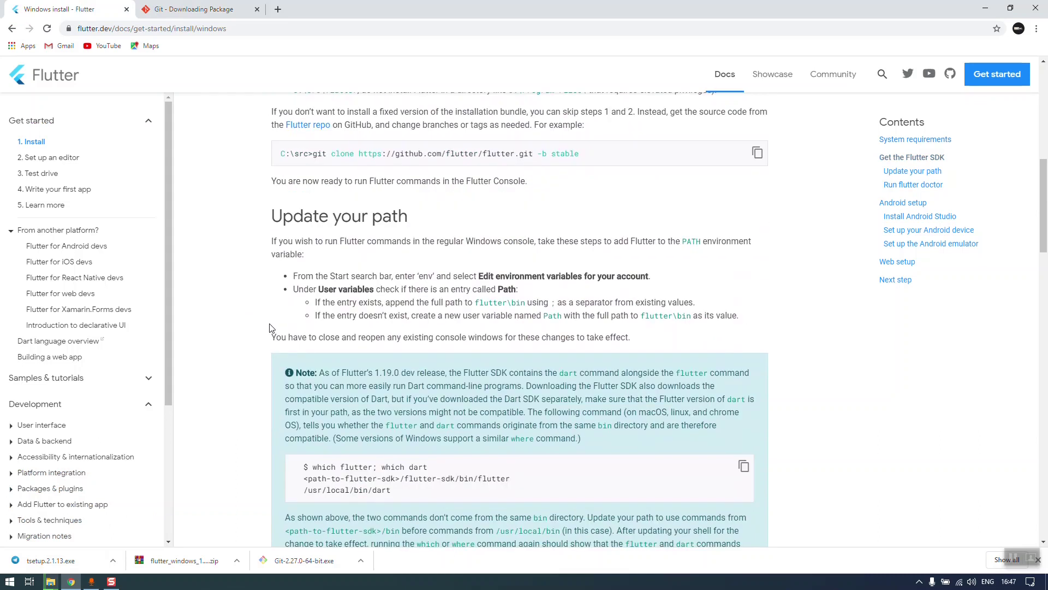
click(50, 581)
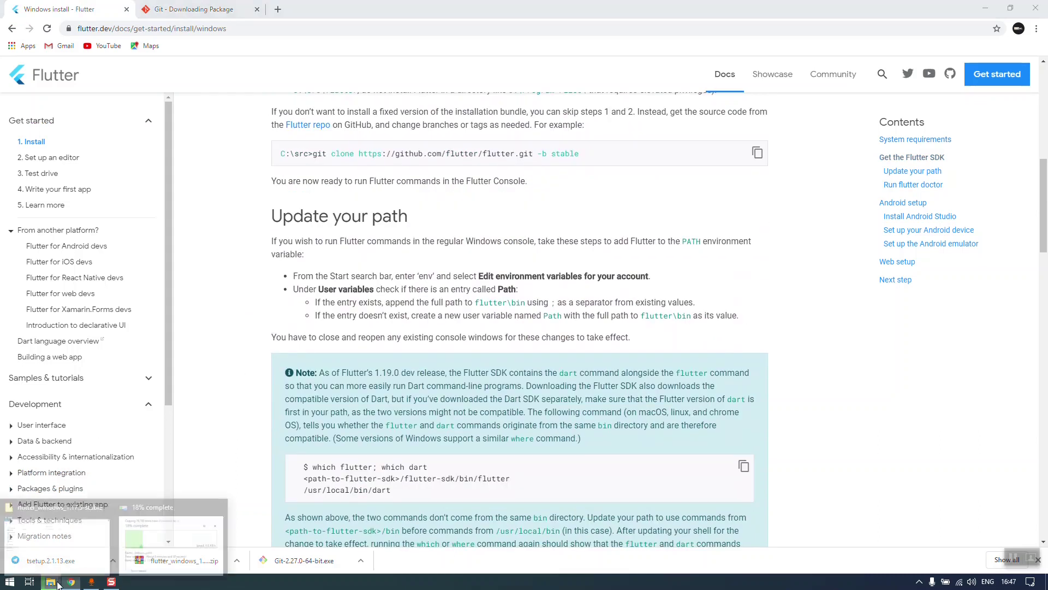
click(169, 532)
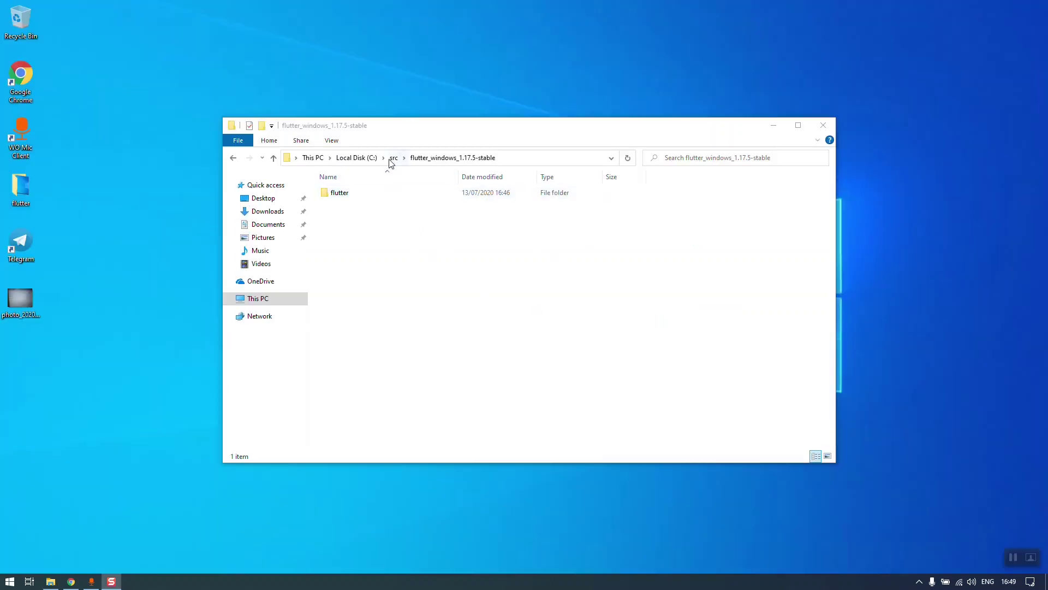
Examine the folder nesting on drive C: from src down to the flutter folder inside flutter_windows_1.17.5-stable
click(361, 235)
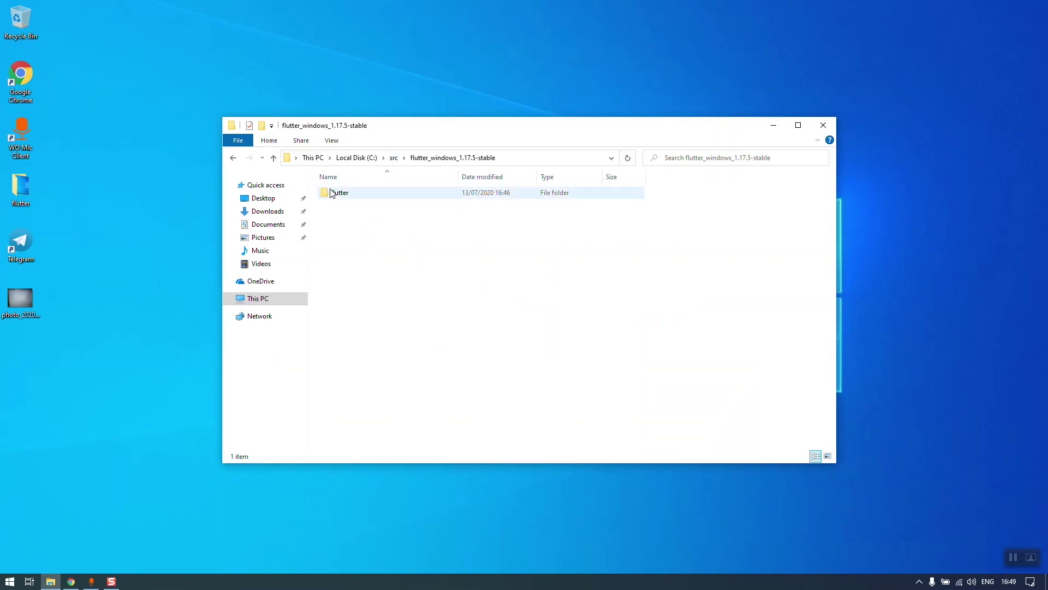
click(274, 158)
click(273, 158)
click(369, 268)
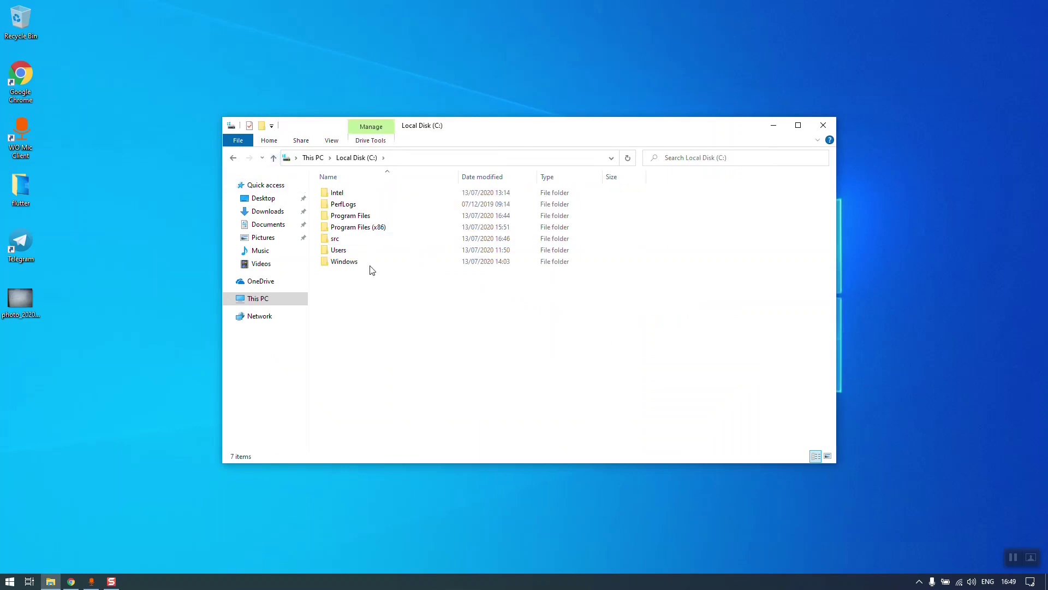
double_click(346, 243)
double_click(349, 195)
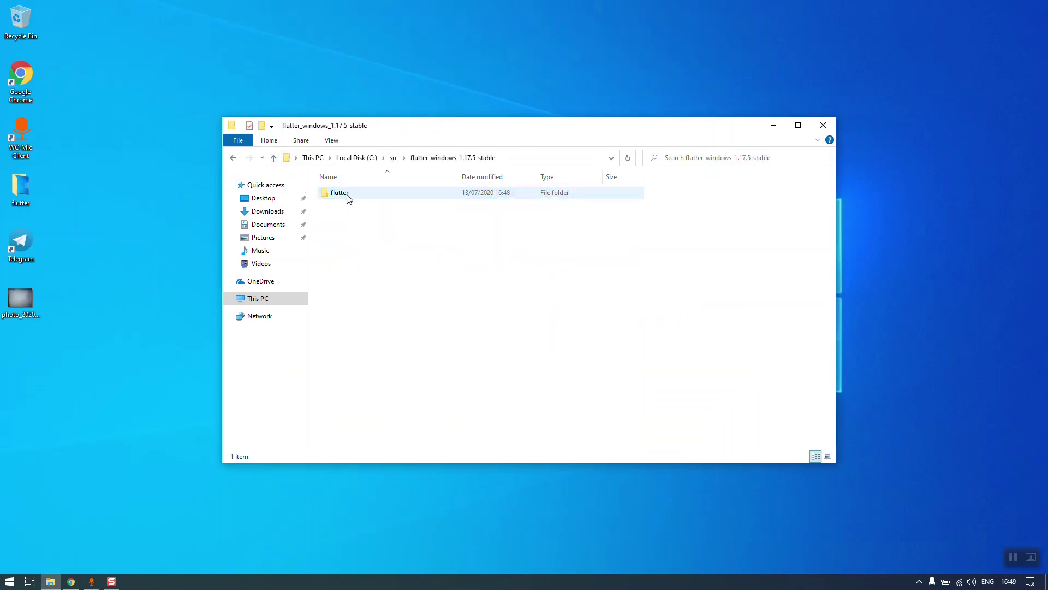
click(274, 157)
click(436, 298)
click(274, 158)
Move the flutter folder out of flutter_windows_1.17.5-stable directly into C:\src
double_click(368, 238)
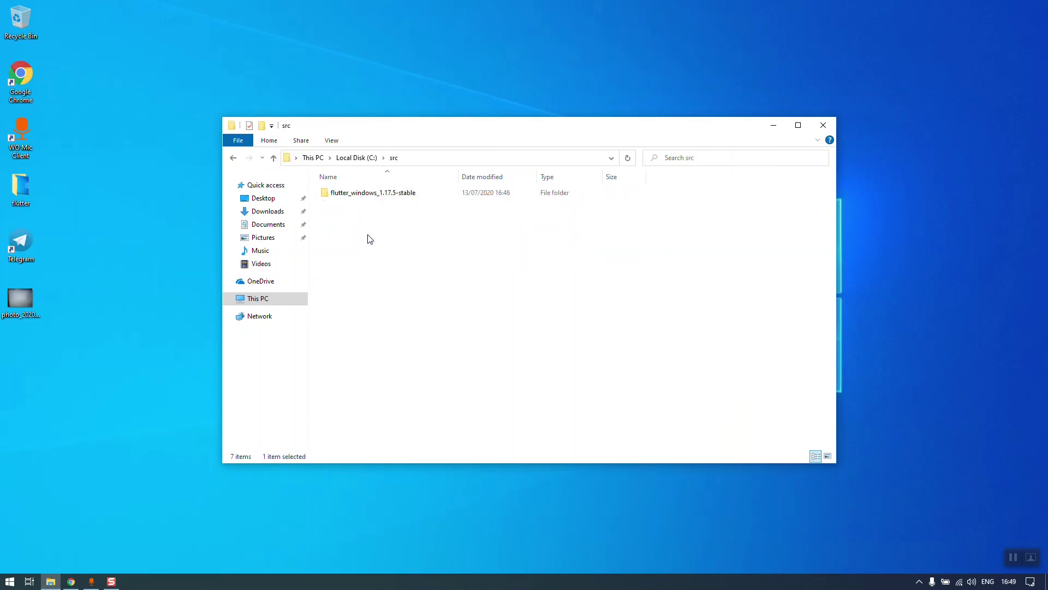
double_click(372, 197)
click(349, 198)
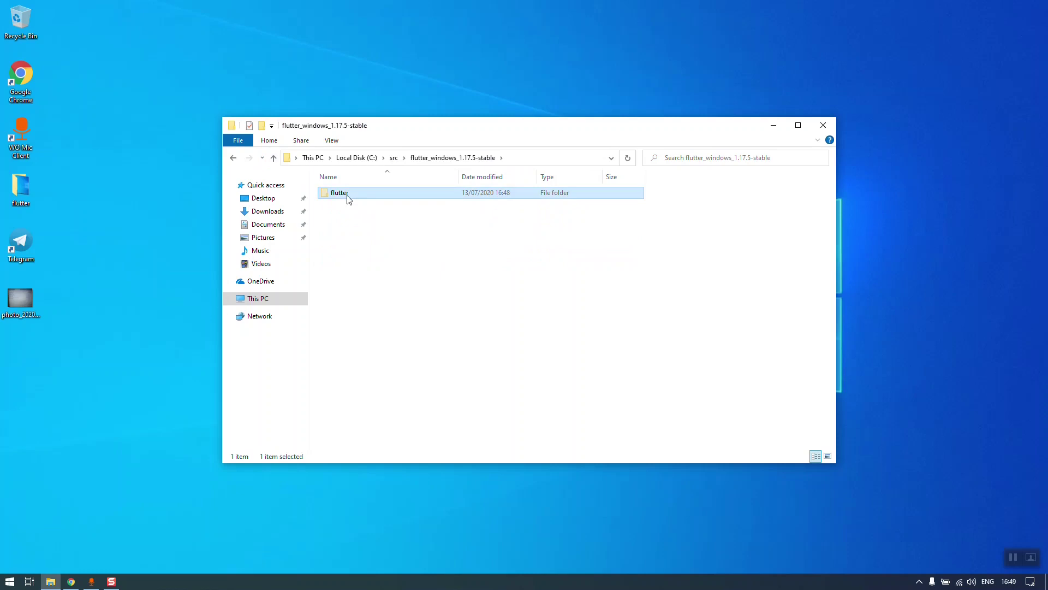
click(274, 159)
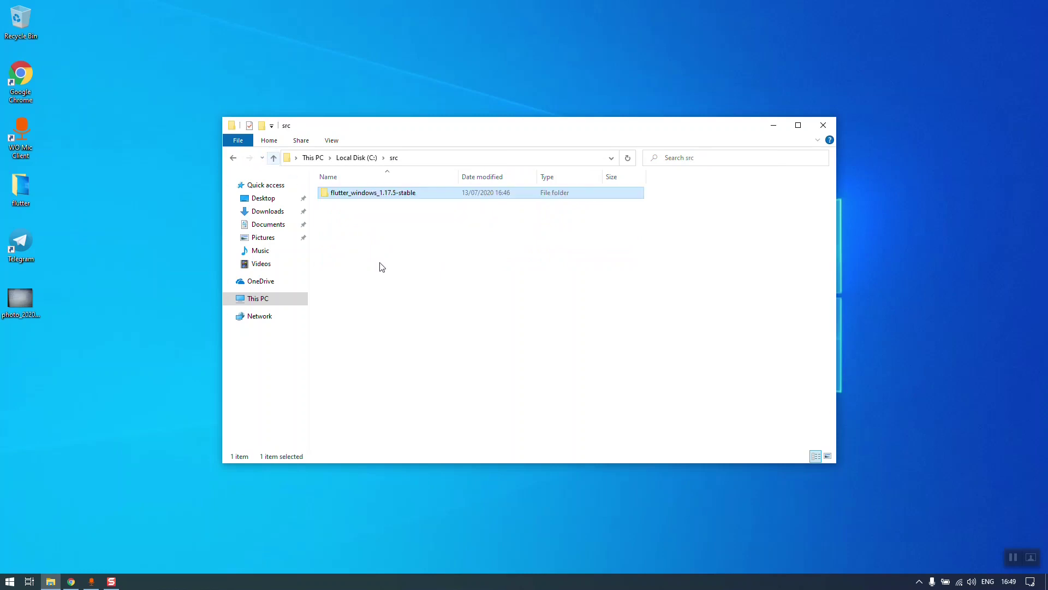
right_click(357, 239)
click(401, 313)
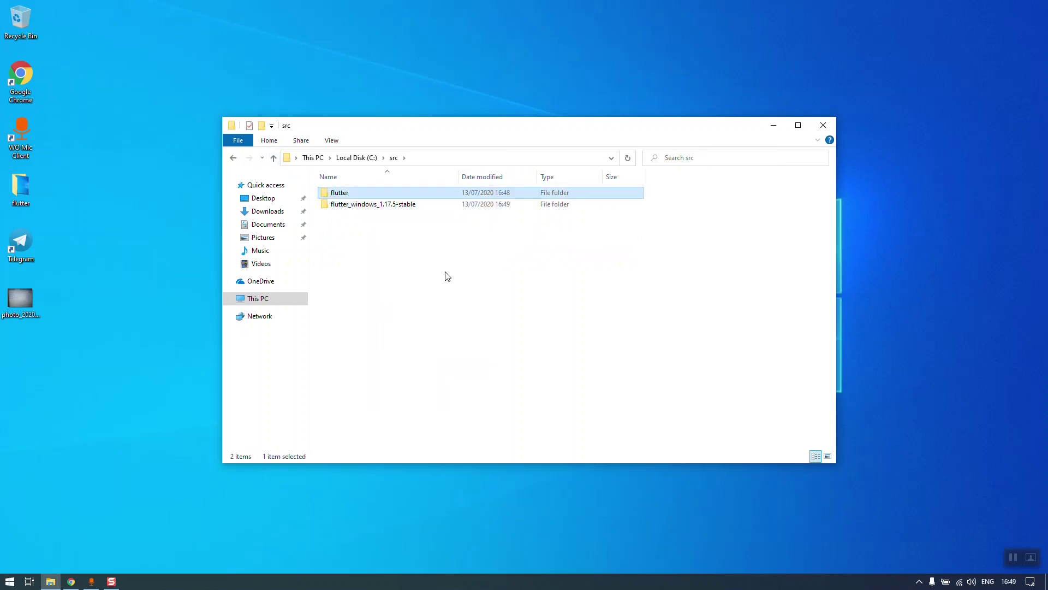
Check the contents of flutter_windows_1.17.5-stable in C:\src and delete that folder
double_click(365, 207)
click(274, 158)
click(375, 213)
click(376, 206)
key(Delete)
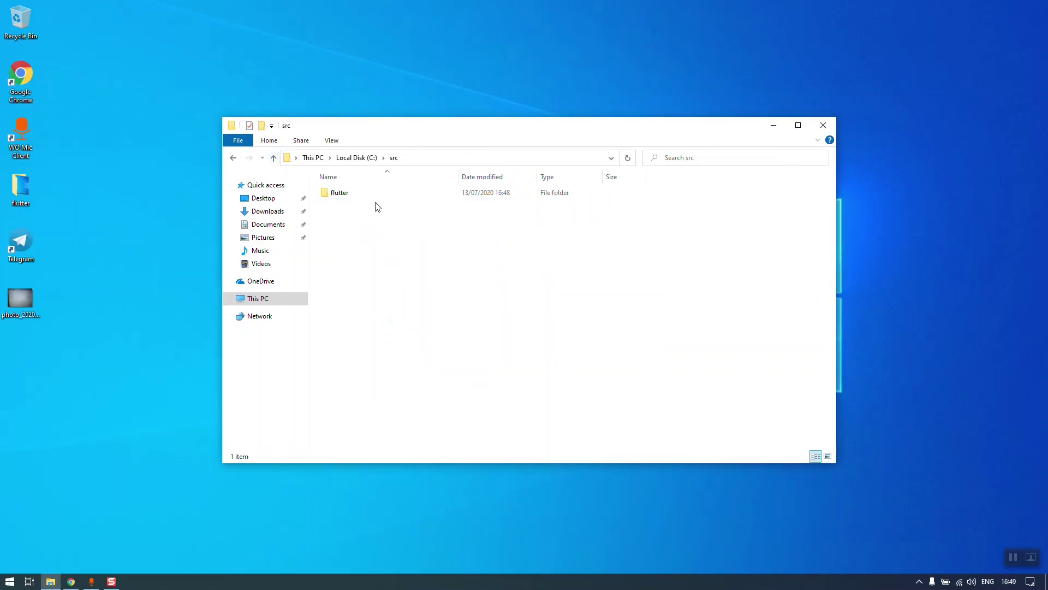
Run flutter_console from C:\src\flutter as administrator and allow it to make changes
click(274, 158)
double_click(350, 239)
double_click(359, 194)
scroll(426, 284, down, 1)
scroll(427, 295, up, 1)
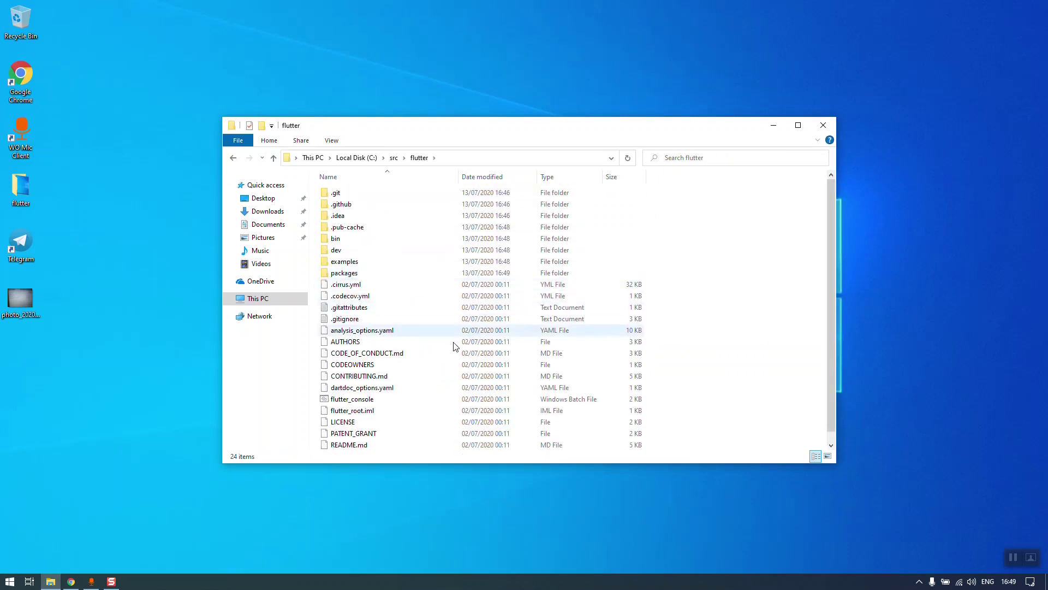
scroll(437, 344, down, 1)
right_click(355, 388)
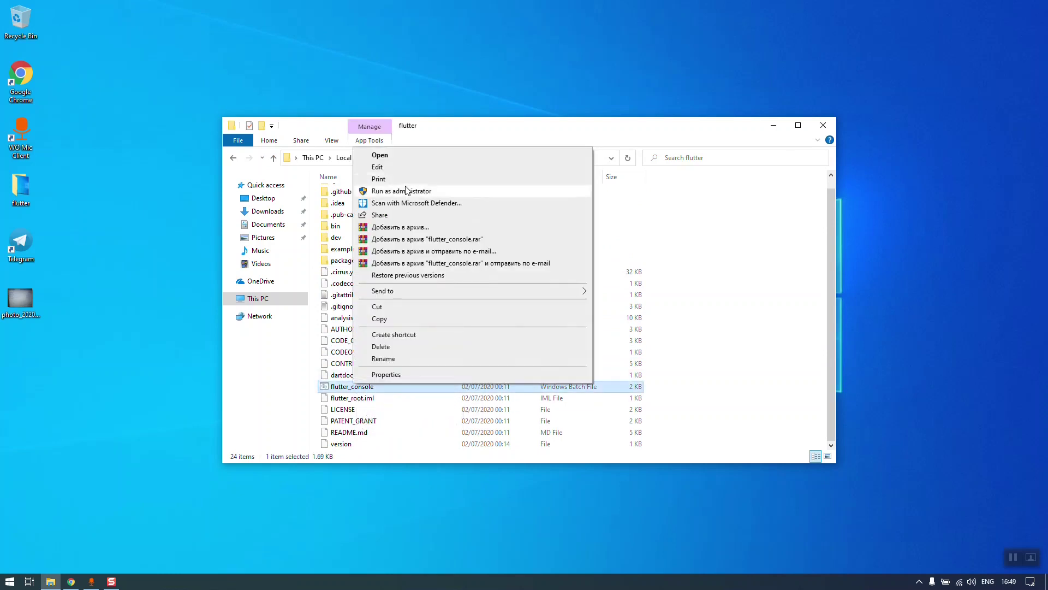
click(407, 191)
click(475, 351)
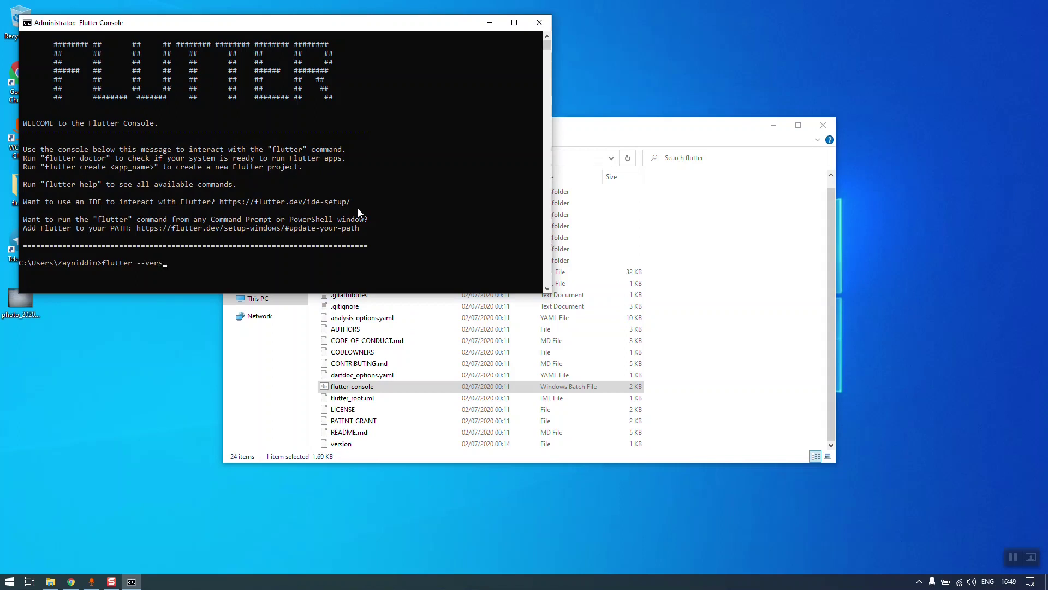
Run flutter --version in the Flutter Console and examine the reported version details, minimizing File Explorer behind it
key(Return)
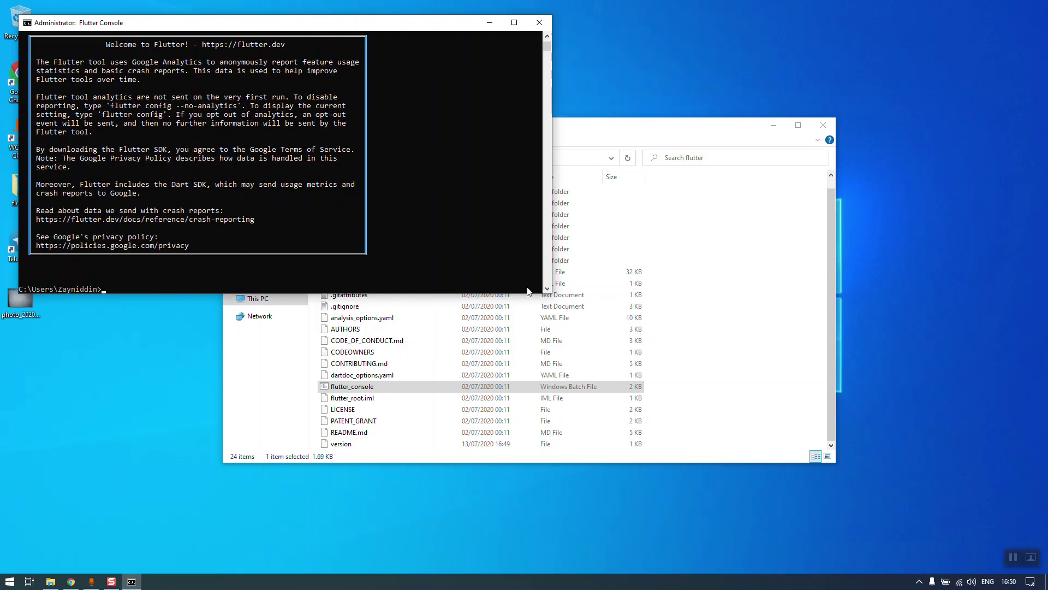
scroll(314, 232, up, 5)
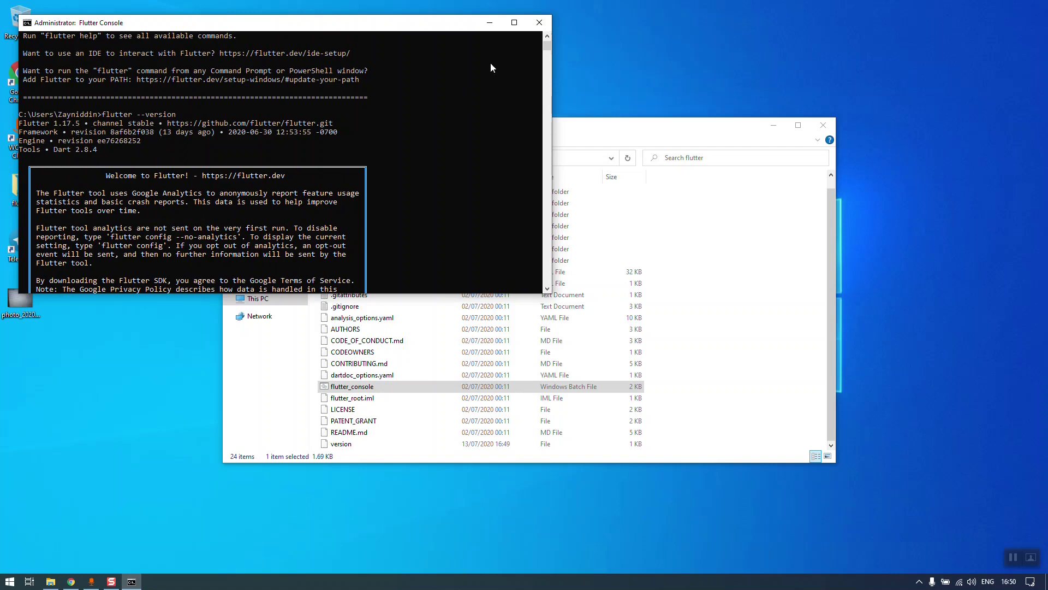
drag(506, 20, 652, 134)
click(773, 125)
drag(516, 141, 703, 102)
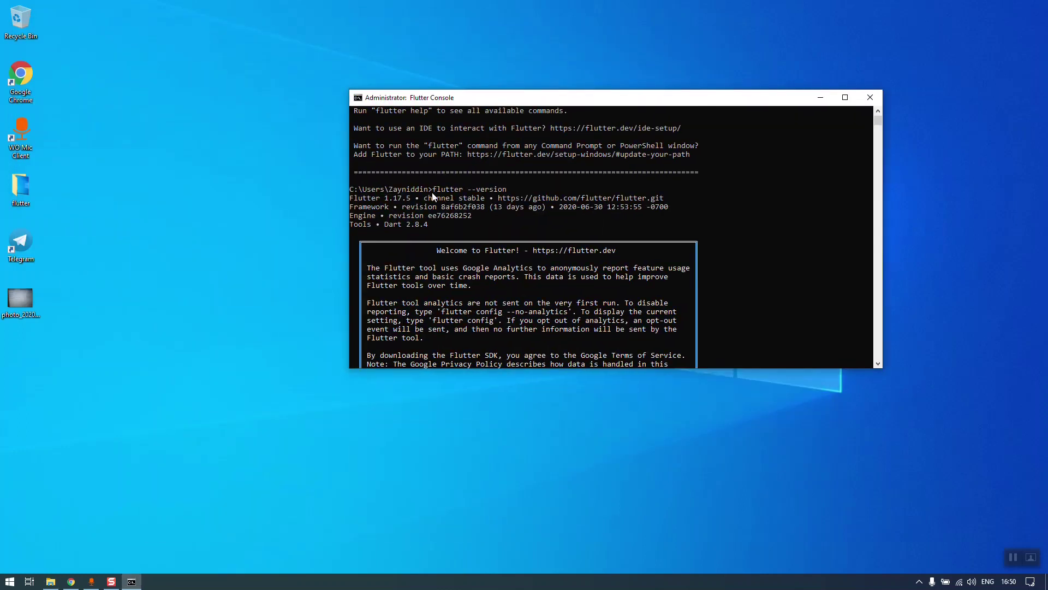
Open a regular Command Prompt with cmd, test flutter --version there, and close both console windows
click(192, 339)
key(super+r)
text(cm)
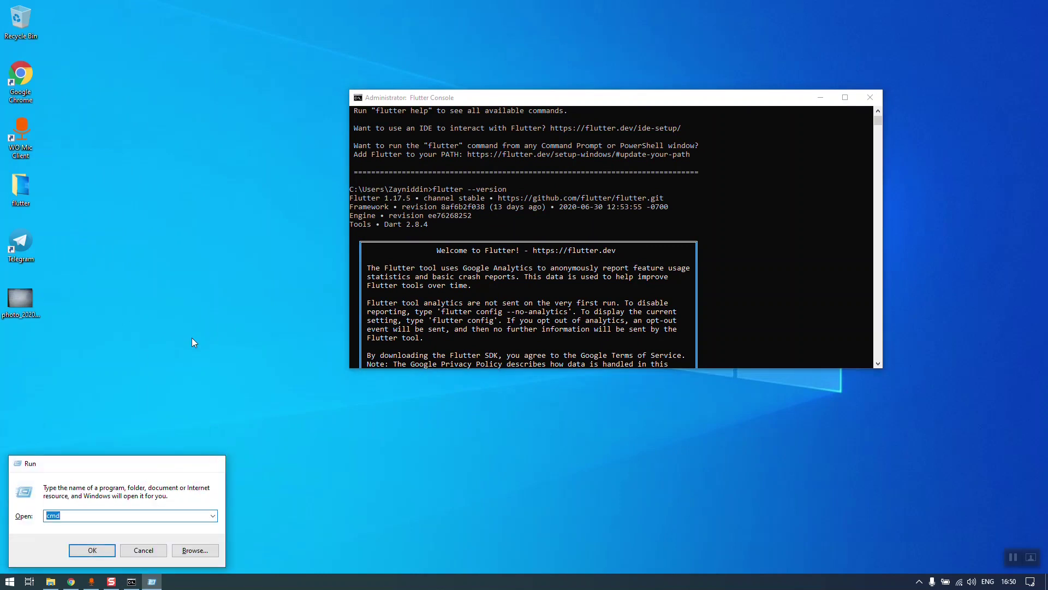
key(Return)
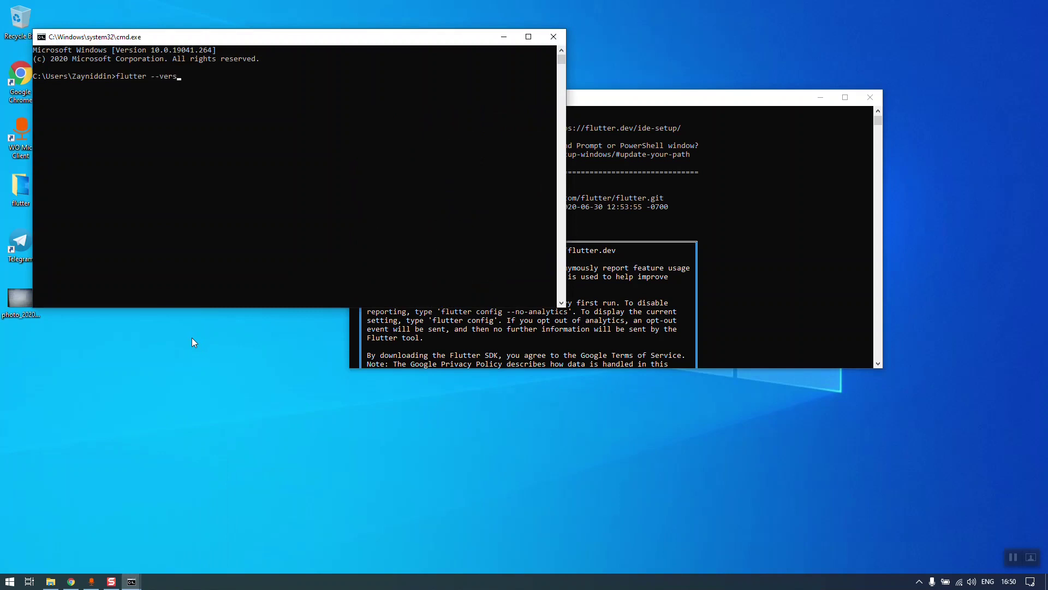
key(Return)
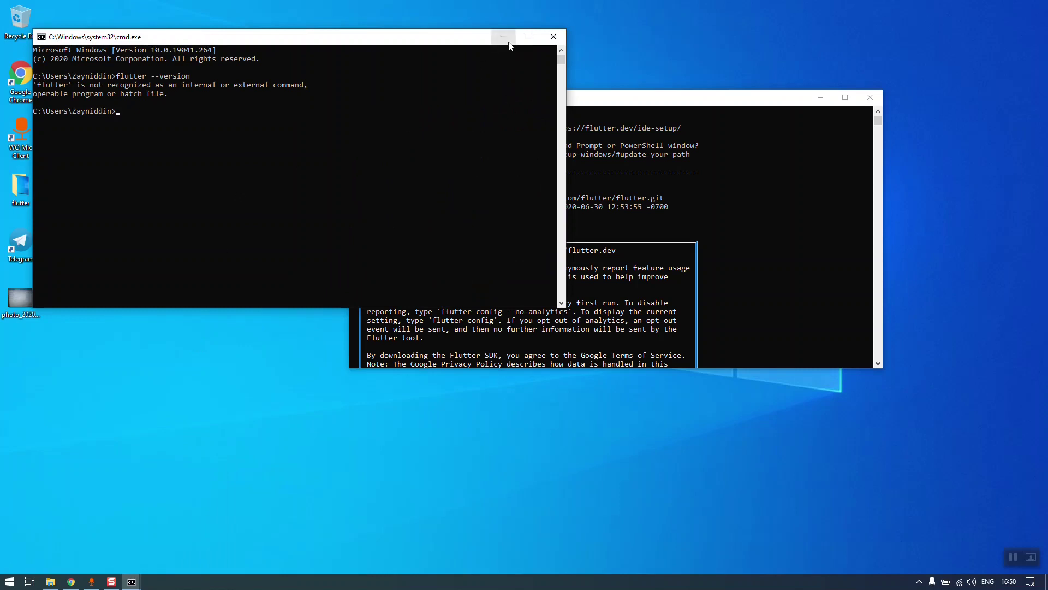
click(553, 37)
drag(592, 92, 476, 89)
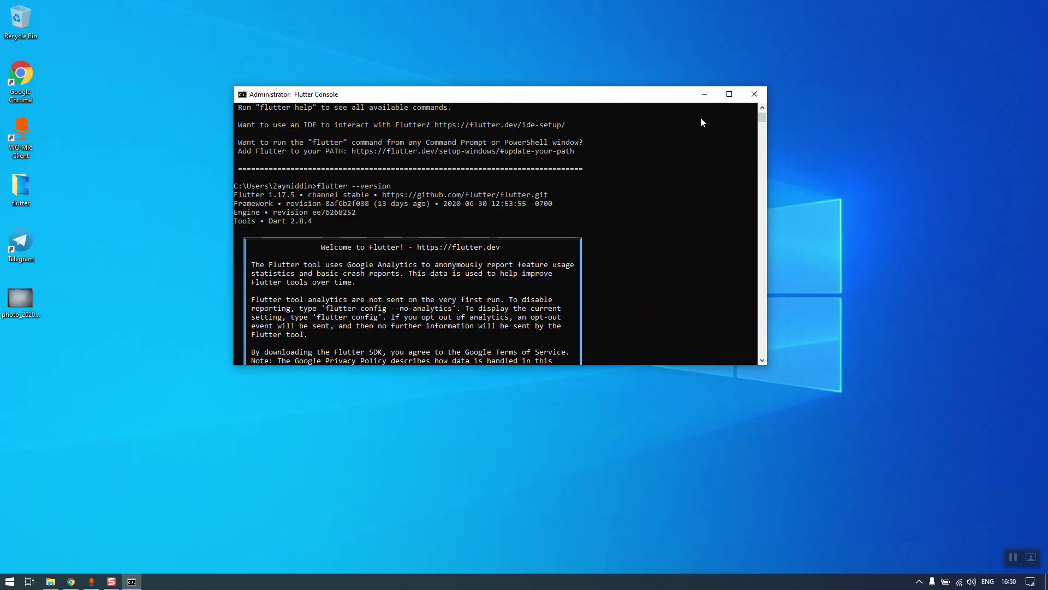
click(753, 94)
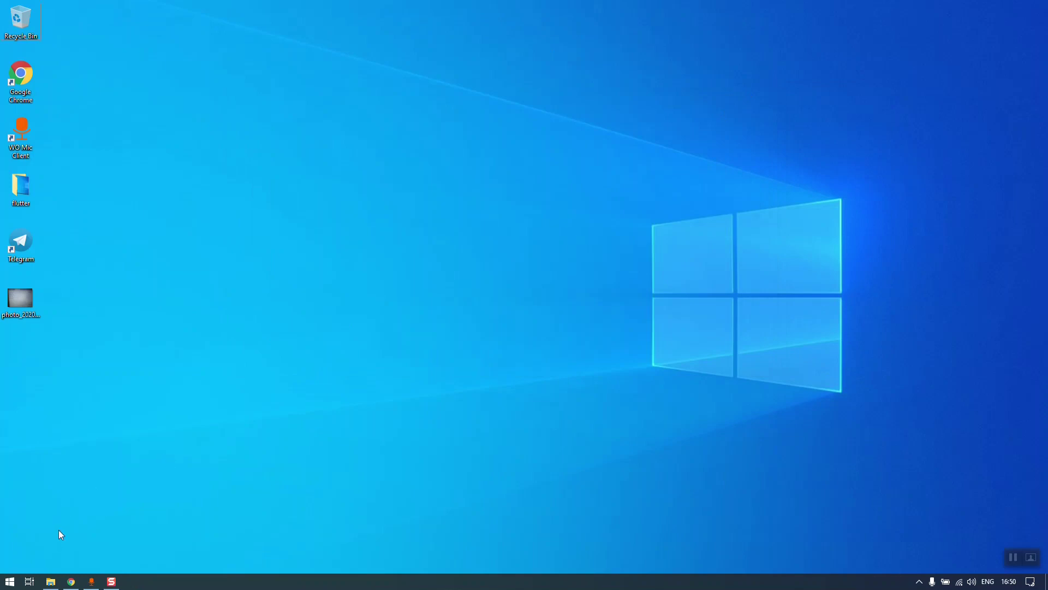
Search Windows for env and open the System Properties dialog that gives access to the environment variables
key(super+s)
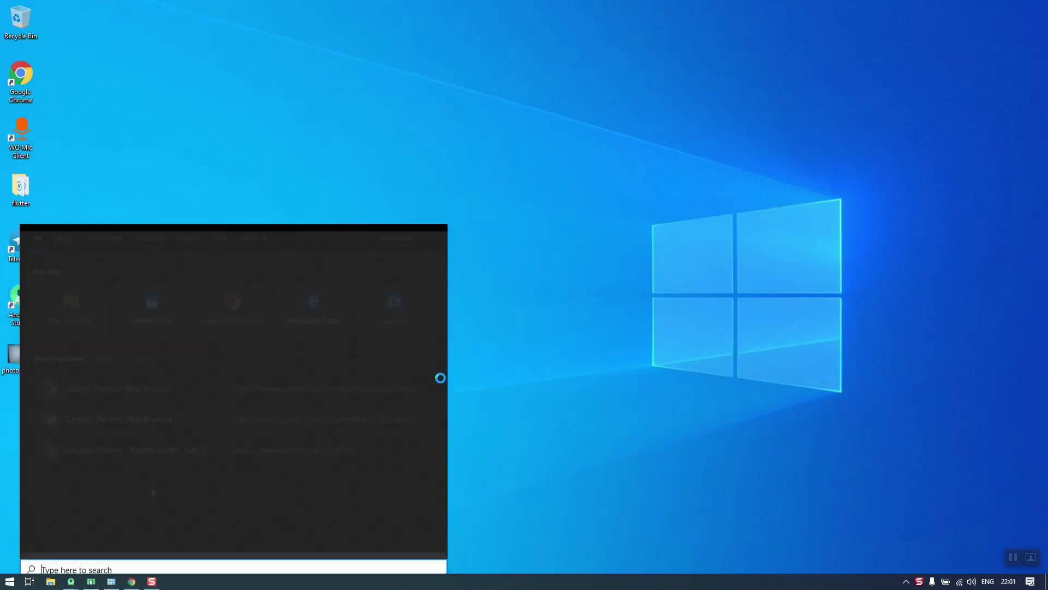
text(wnv)
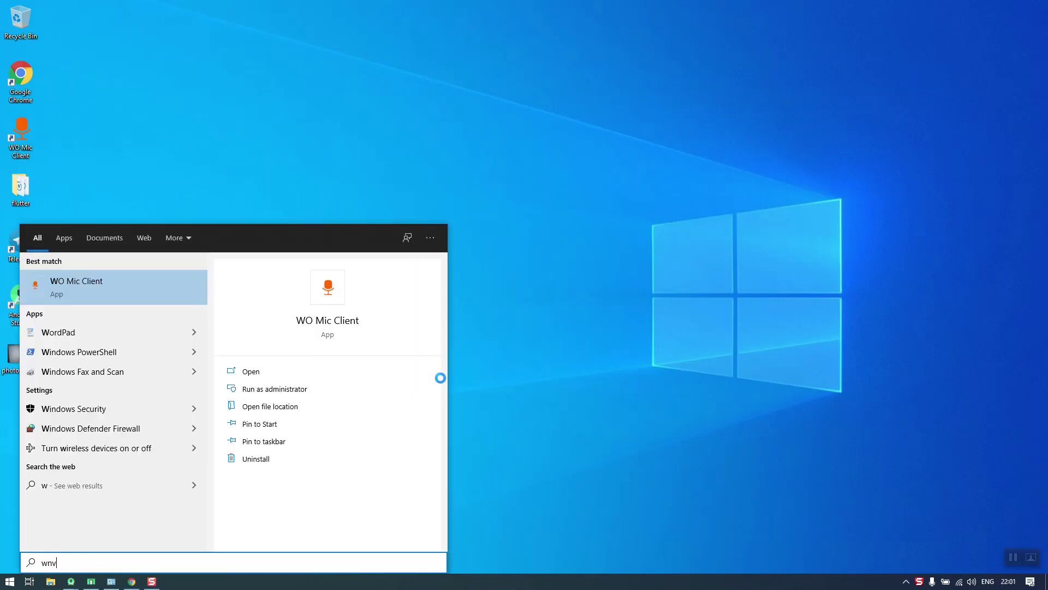
key(BackSpace)
key(BackSpace)
key(BackSpace)
text(env)
key(Return)
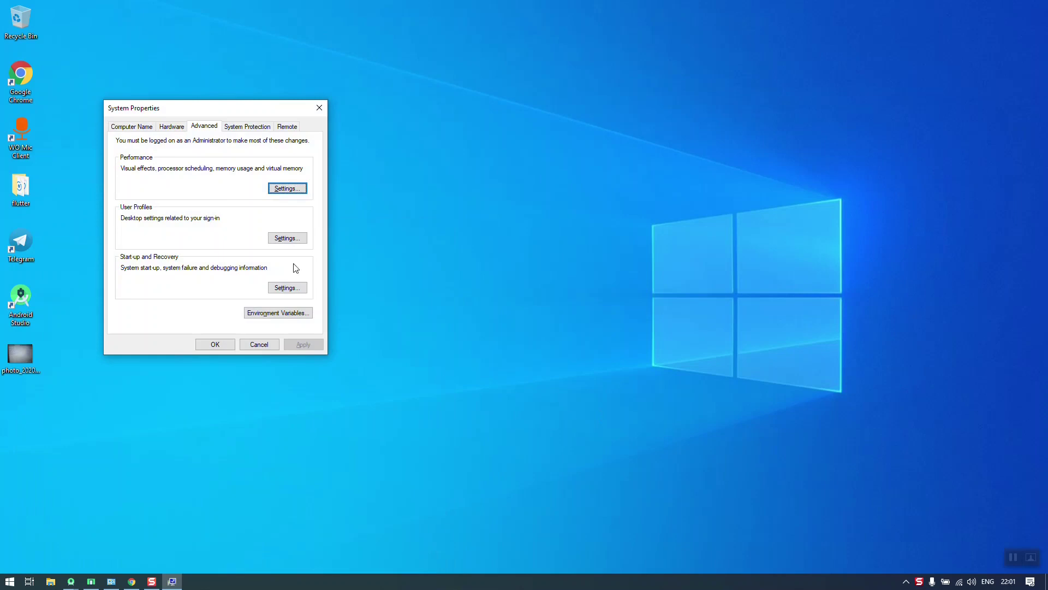
View the Environment Variables dialog from System Properties and close both dialogs
click(286, 313)
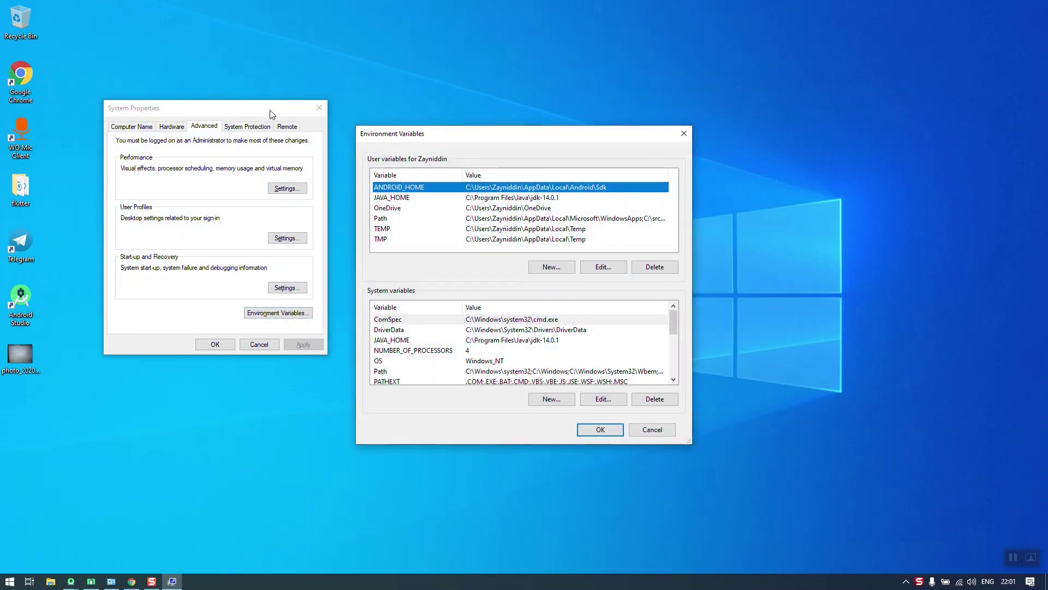
click(684, 133)
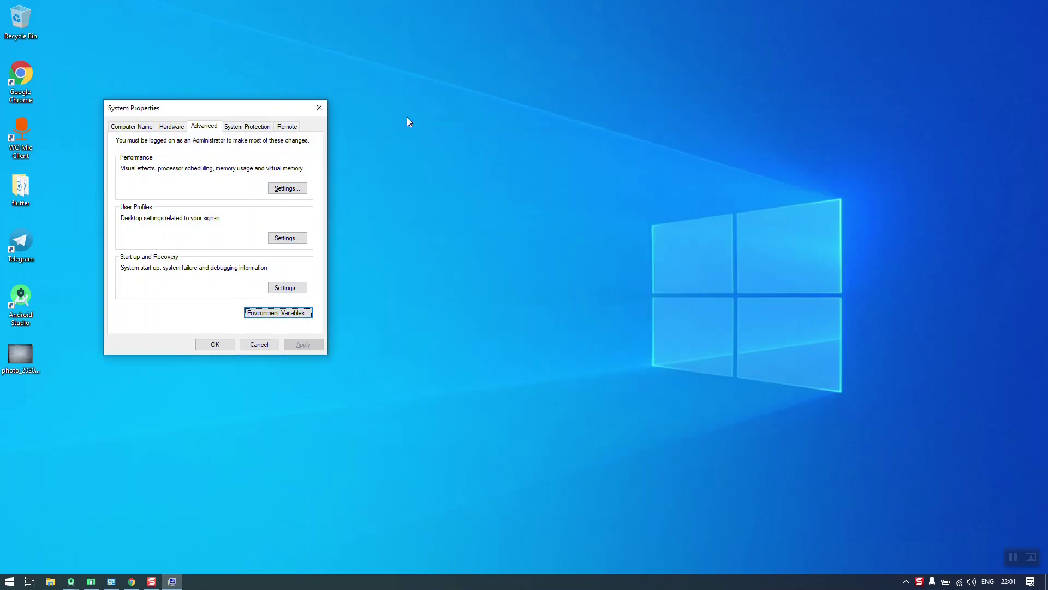
drag(269, 109, 341, 111)
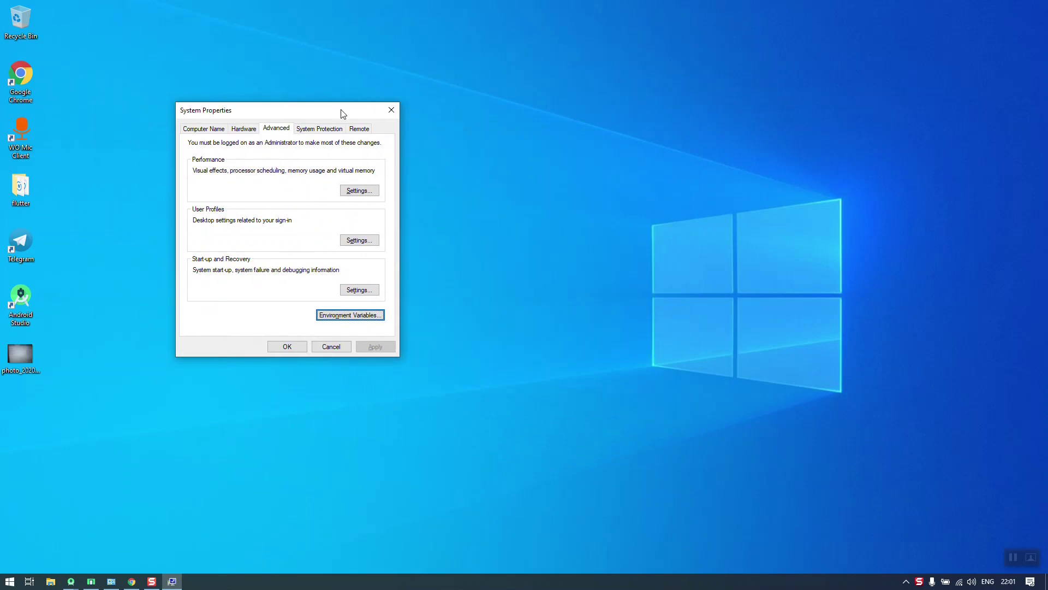
click(391, 112)
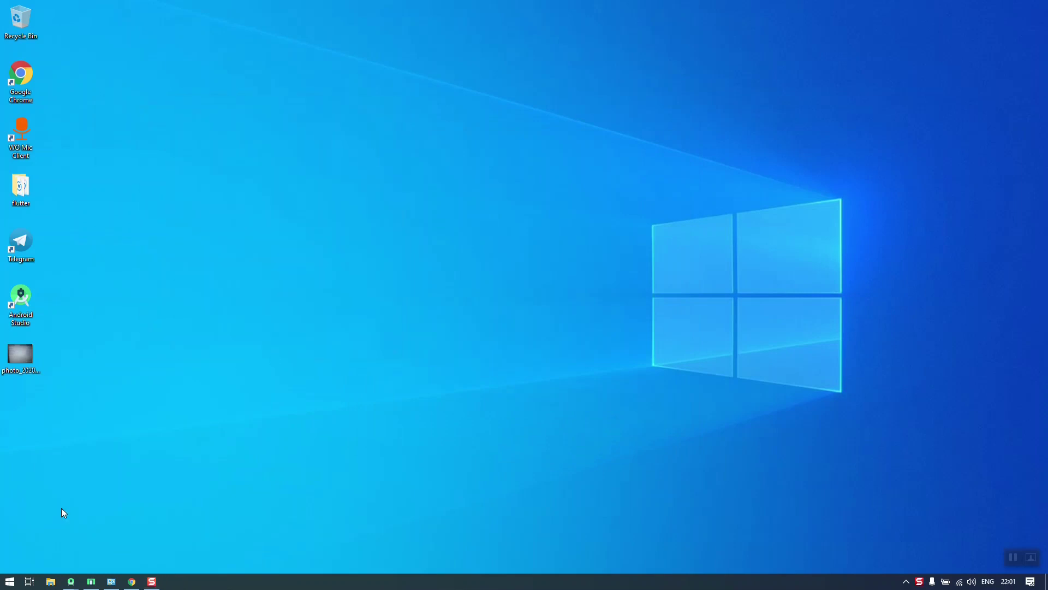
Open the properties of This PC in File Explorer and go through Advanced system settings to the Environment Variables dialog
key(super+e)
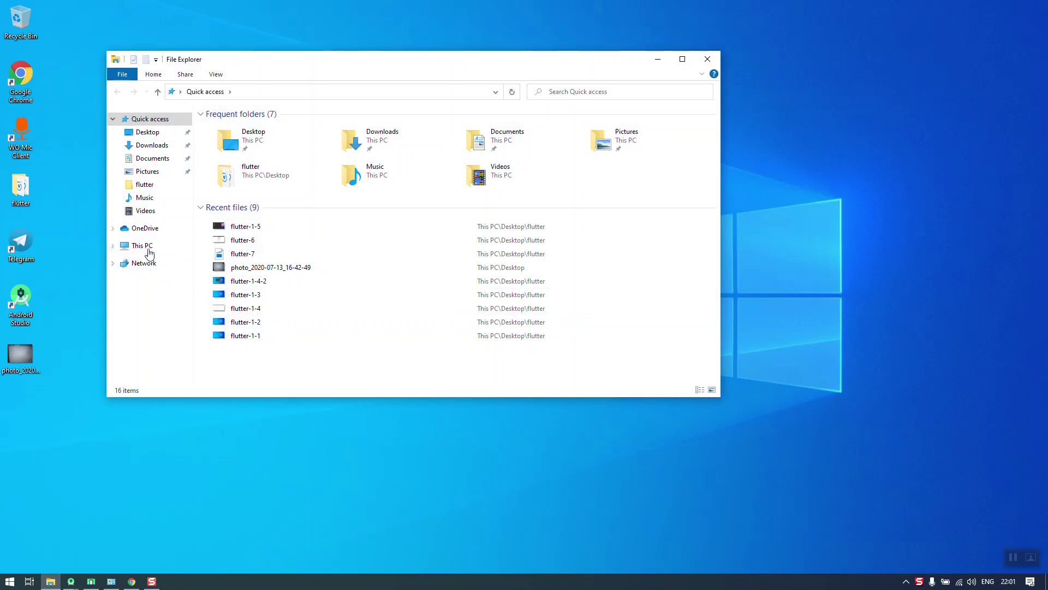
click(143, 245)
right_click(266, 307)
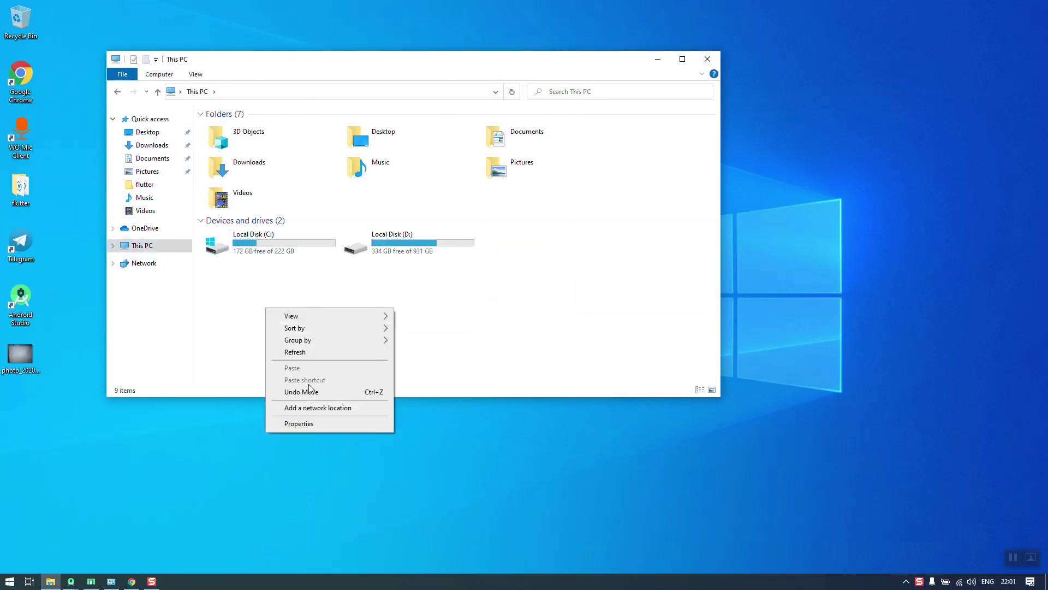
click(316, 425)
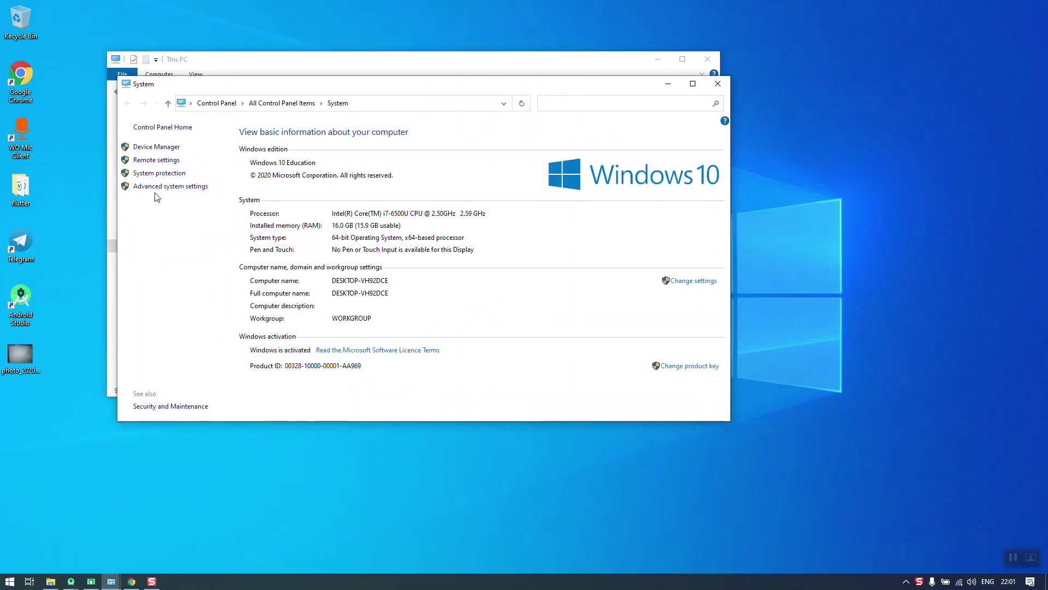
click(146, 187)
click(271, 326)
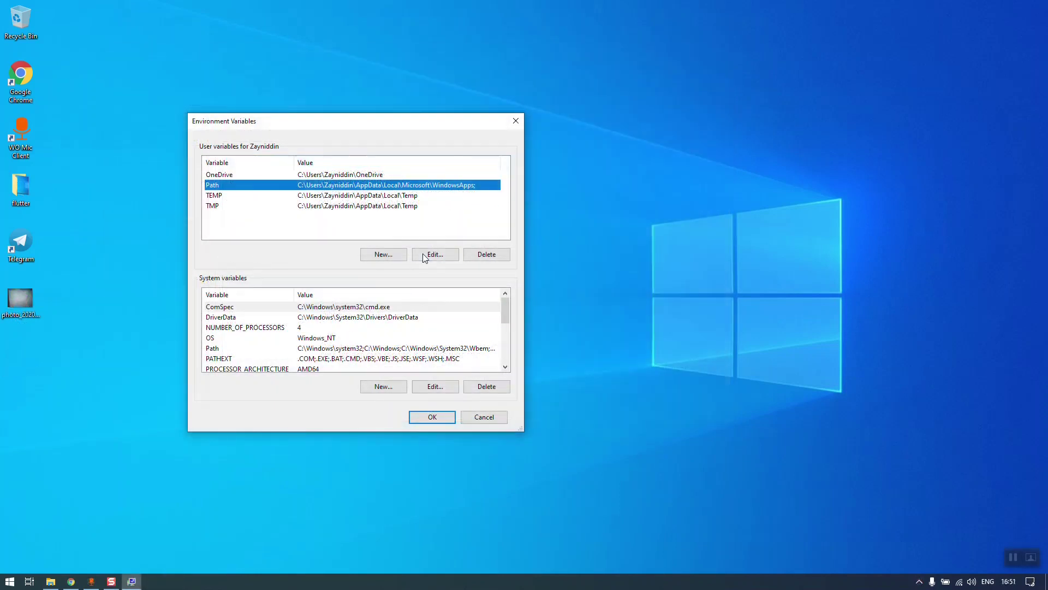
Open the user variable Path for editing and start a new empty entry in its list
click(434, 255)
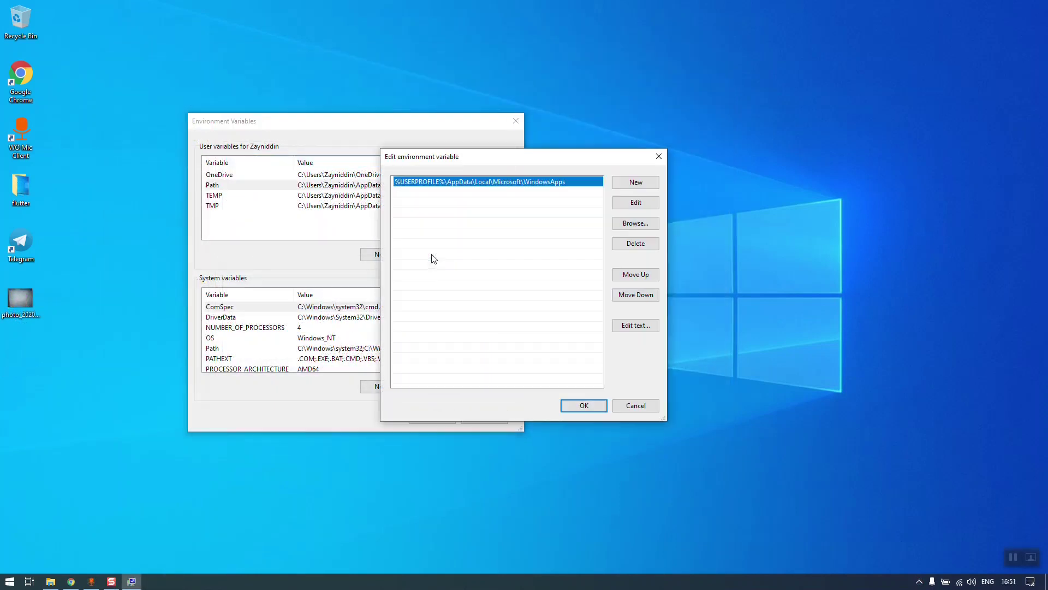
click(419, 195)
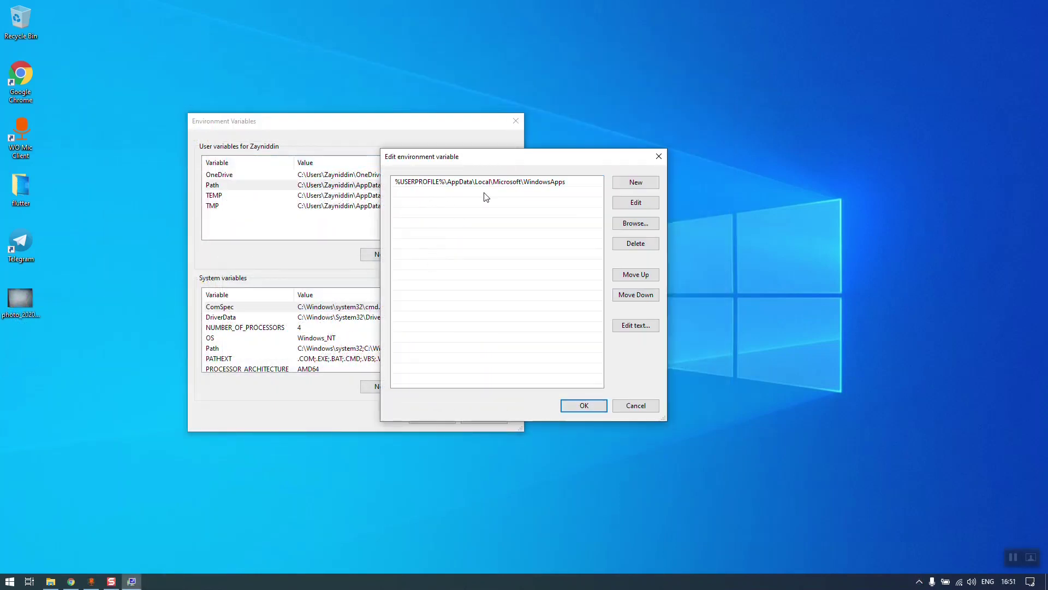
click(635, 183)
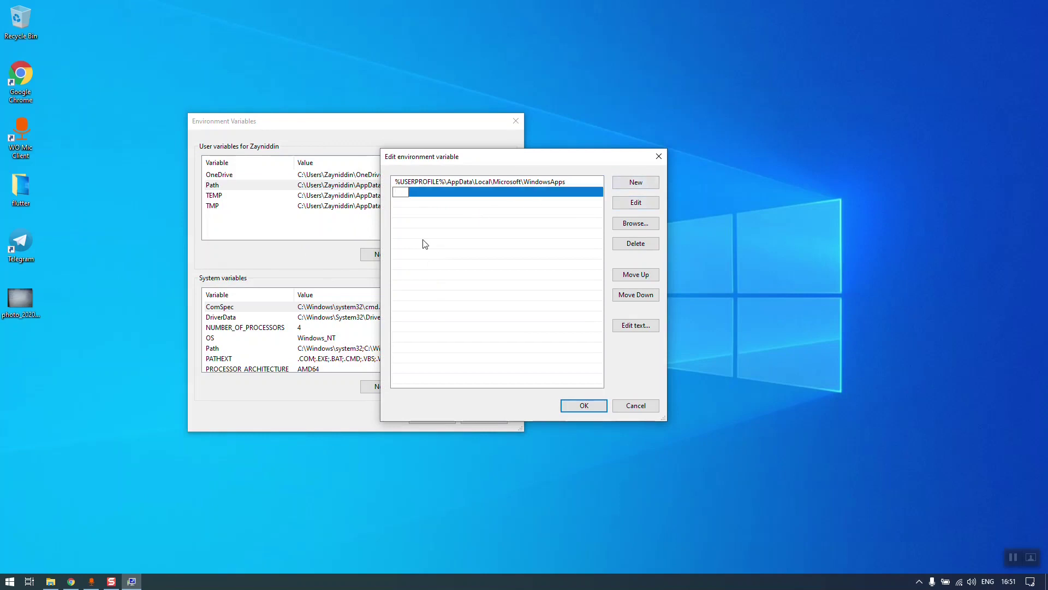
Open the bin folder inside C:\src\flutter in File Explorer, copy its full path, and minimize the window
click(51, 581)
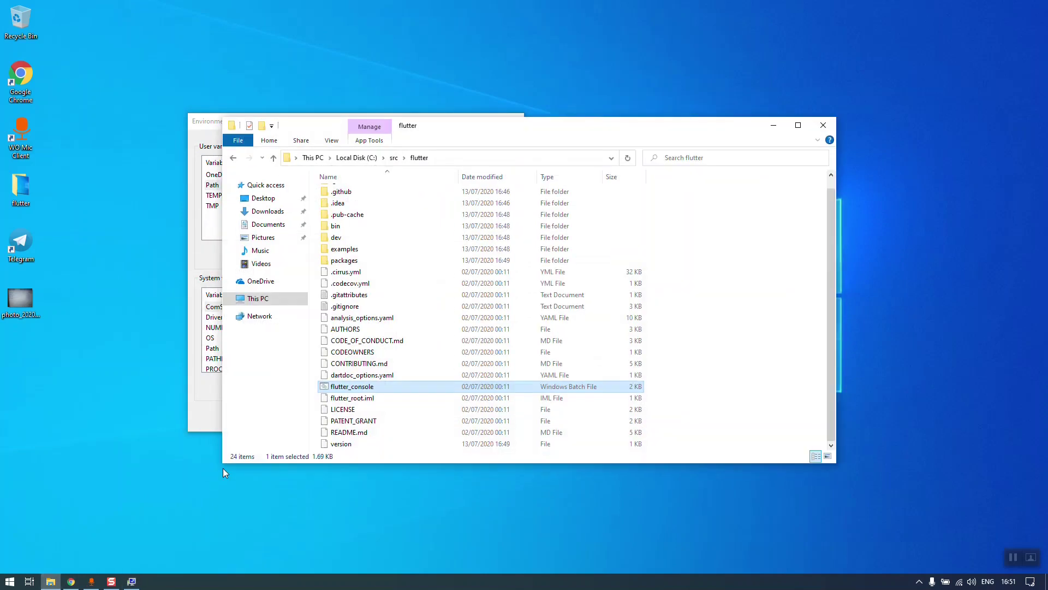
scroll(400, 275, up, 1)
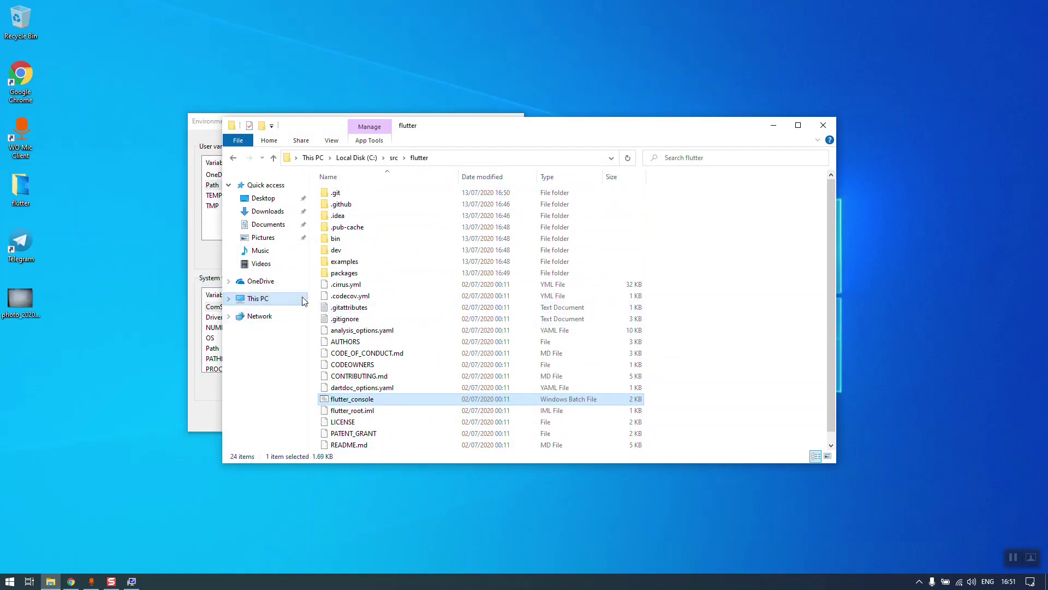
double_click(349, 238)
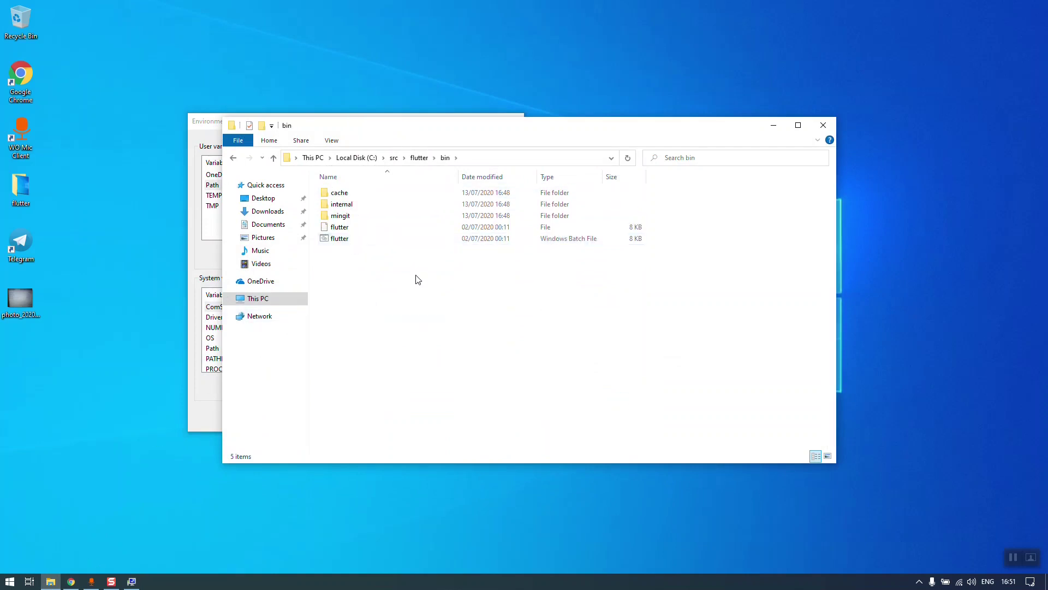
click(479, 158)
key(ctrl+c)
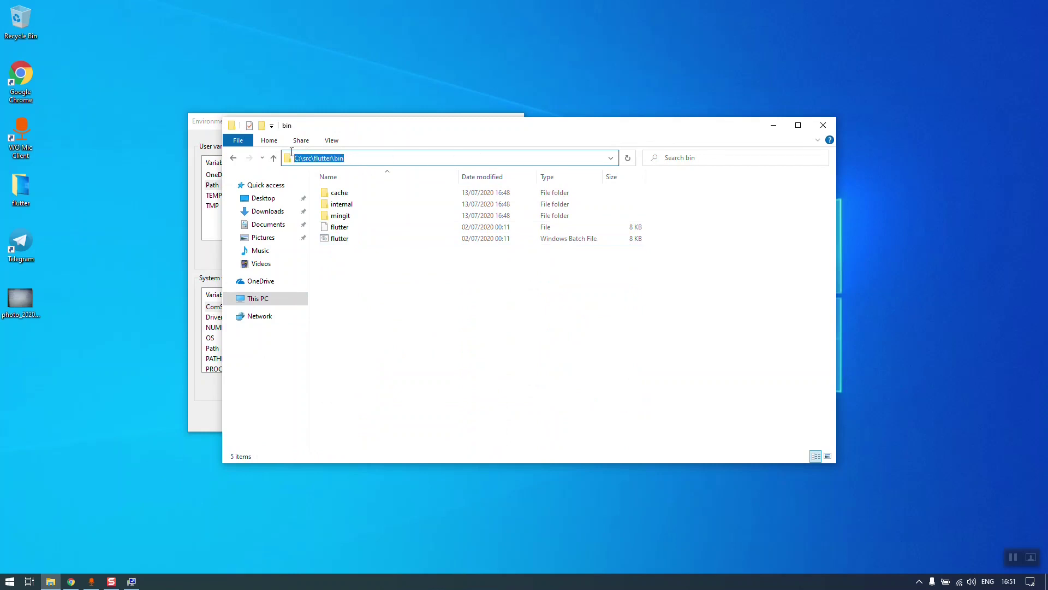
click(774, 126)
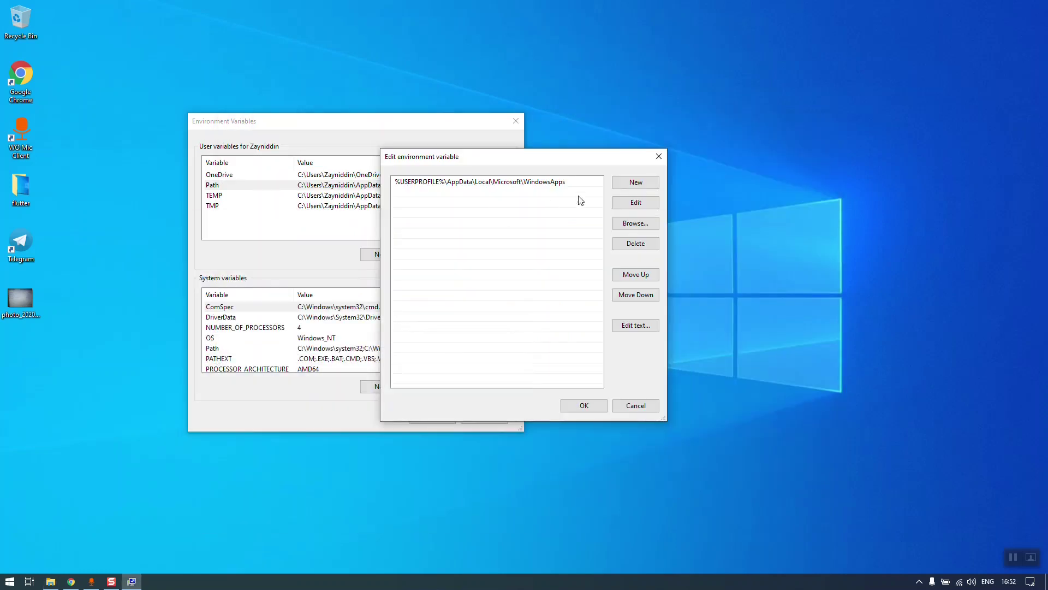
Add C:\src\flutter\bin as a new entry to the user Path variable and confirm all open settings dialogs
click(636, 182)
key(ctrl+v)
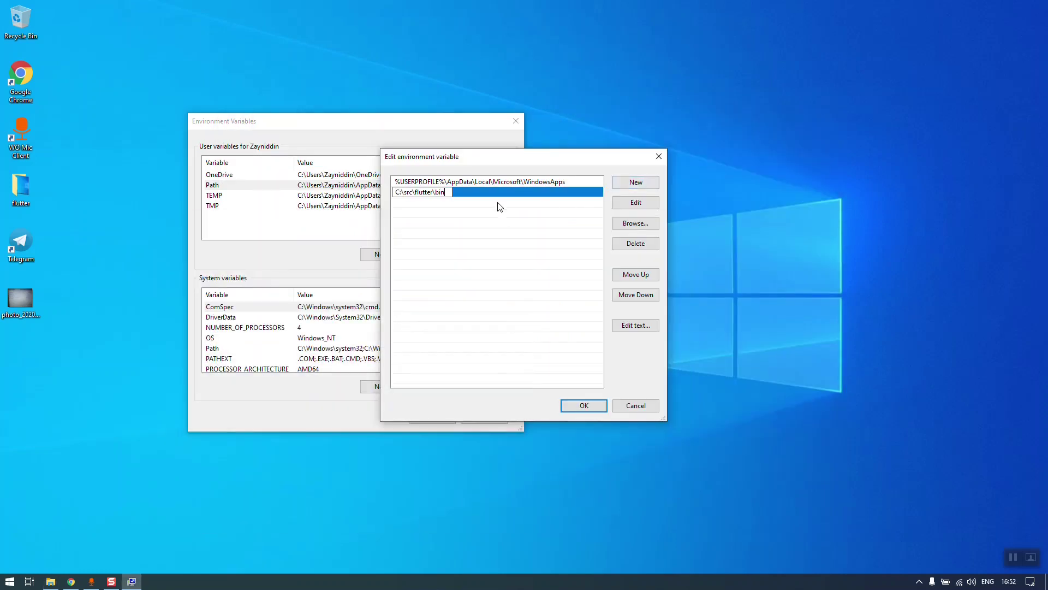
click(583, 406)
click(433, 417)
click(362, 375)
right_click(231, 209)
click(155, 255)
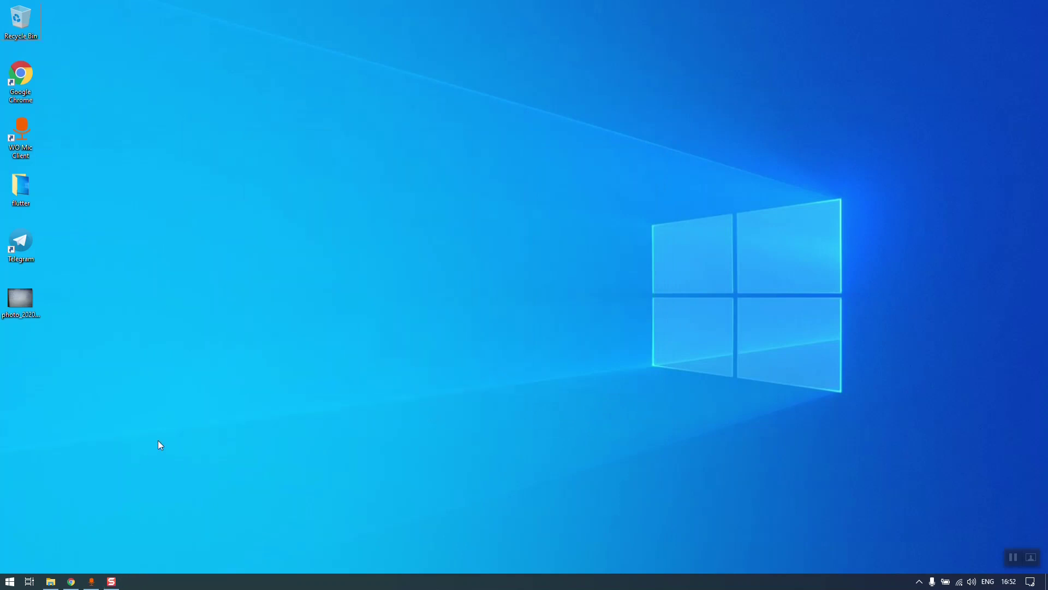
Open a regular Command Prompt with cmd and run flutter --version in it
key(super+r)
text(cmd)
key(Return)
text(flutter --version)
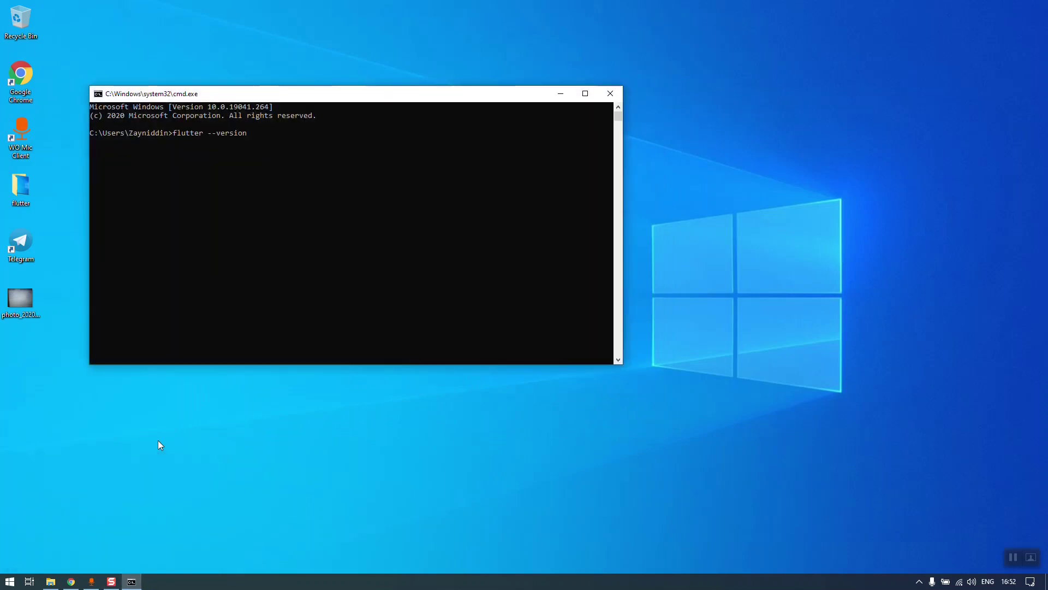
key(Return)
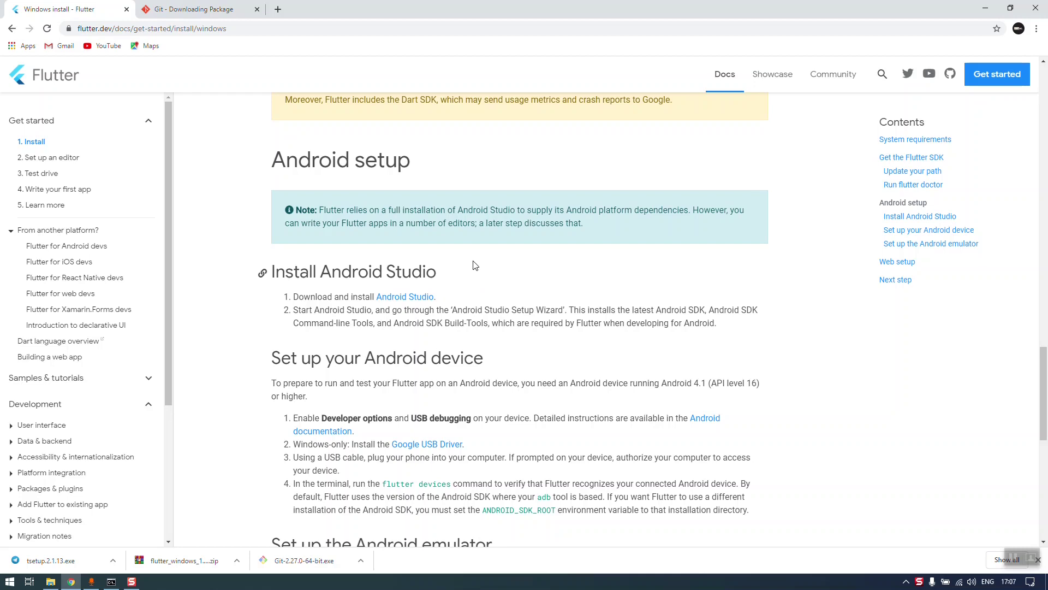
Open the Android Studio page linked from the Flutter install guide, accept the terms, and download Android Studio for Windows
middle_click(415, 297)
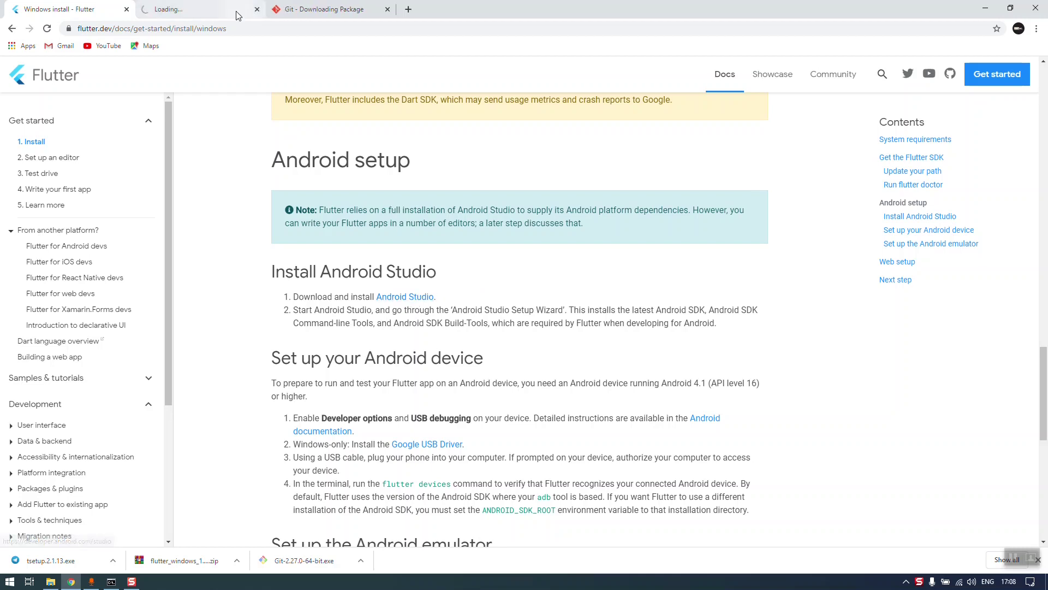
click(210, 9)
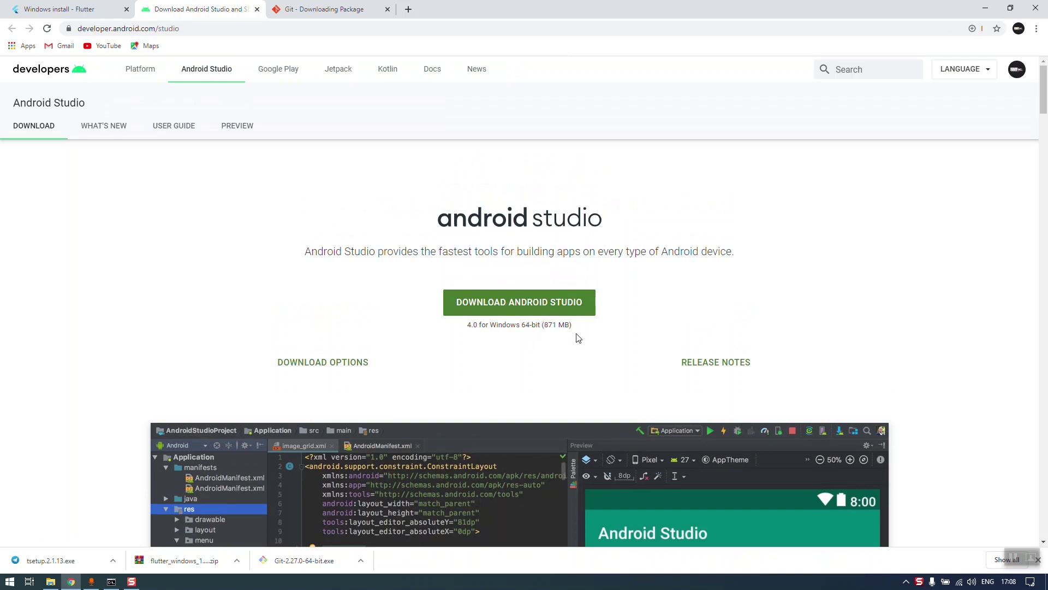
click(518, 312)
click(208, 468)
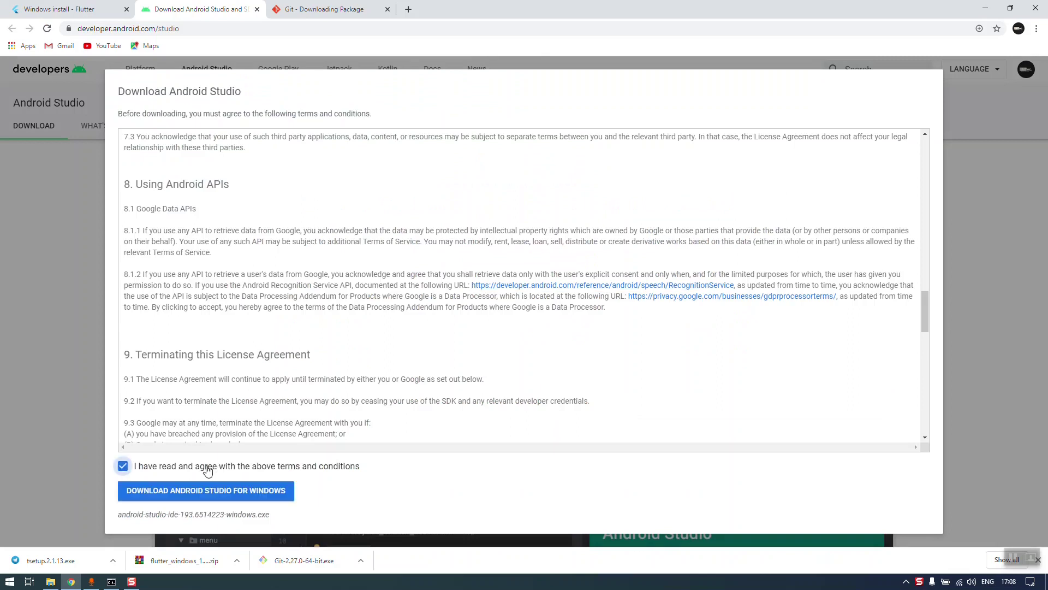
click(202, 491)
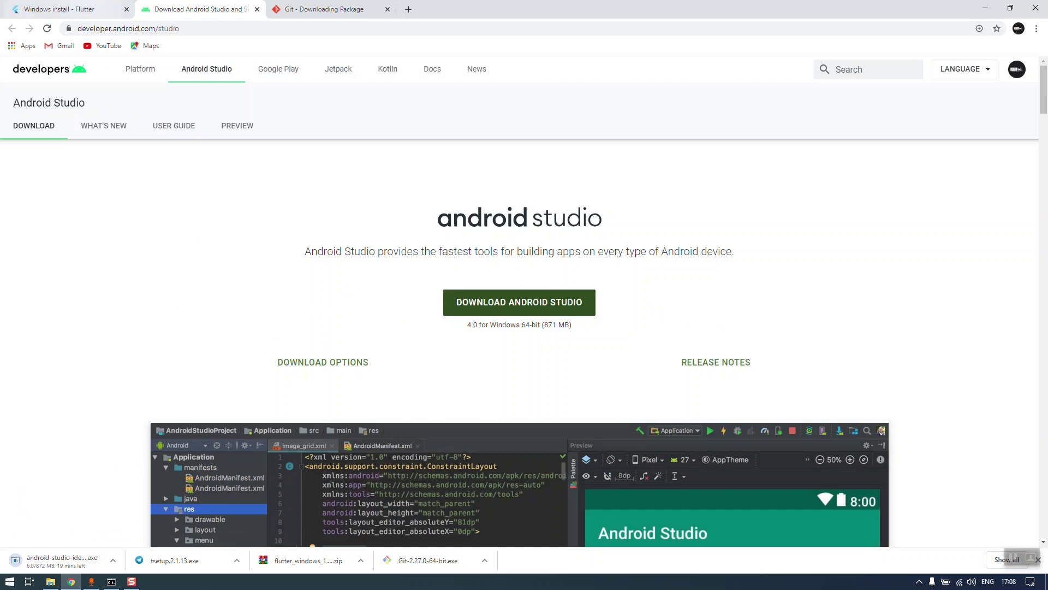
Return to the Flutter Windows install guide, review its Update your path section, and select the page address
click(60, 9)
scroll(243, 153, up, 10)
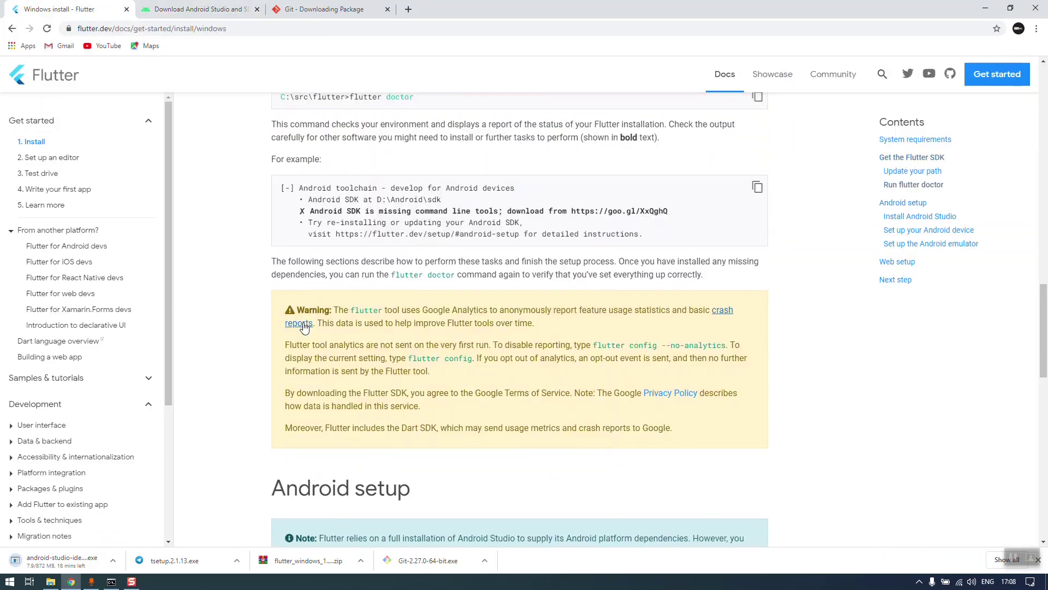
click(236, 29)
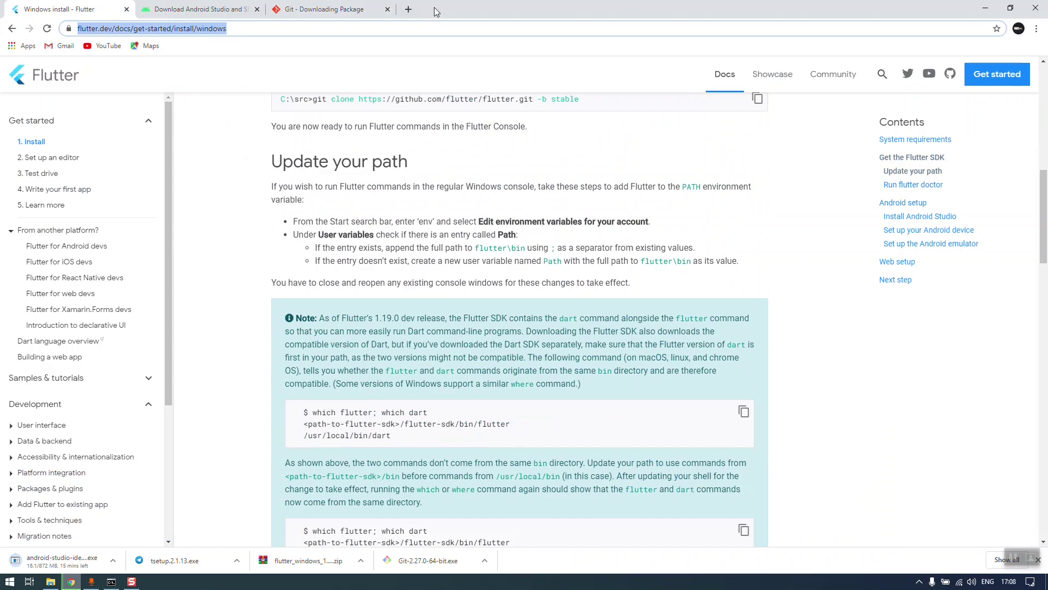
Search Google for windscribe download in a new browser tab
click(409, 10)
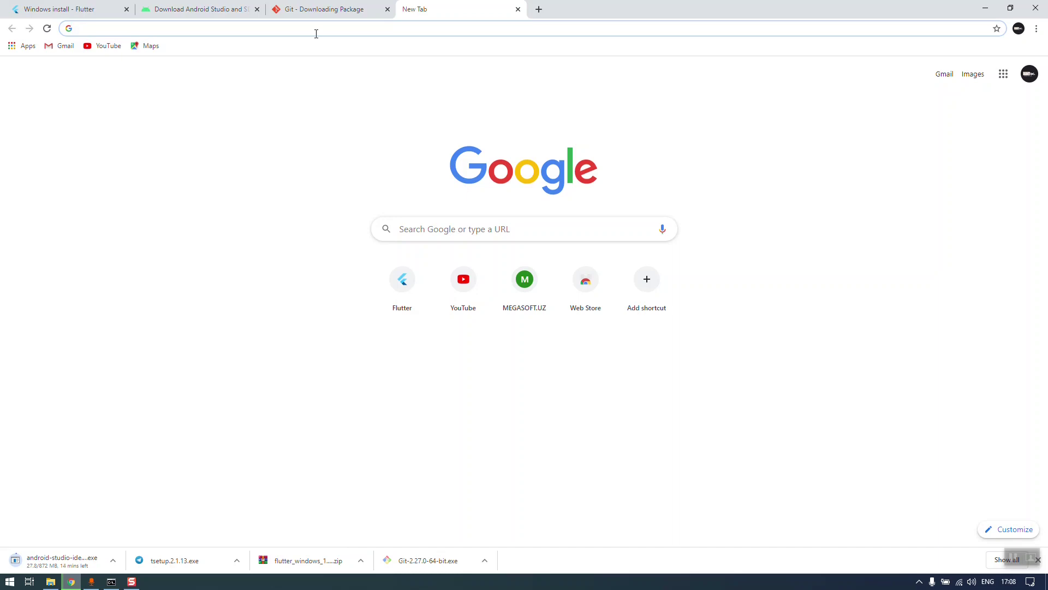
text(wind)
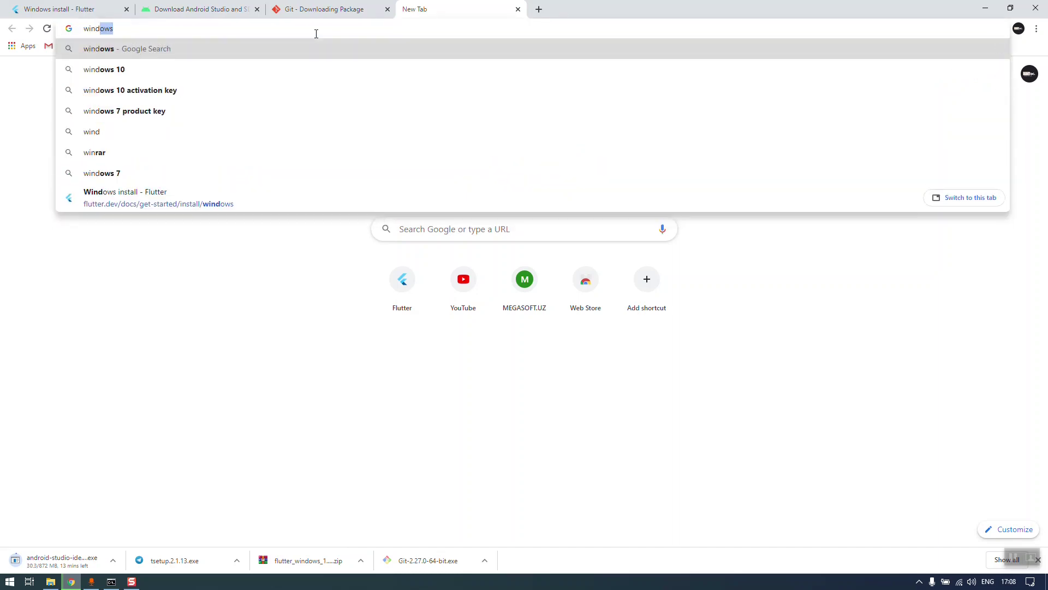
text(scribe)
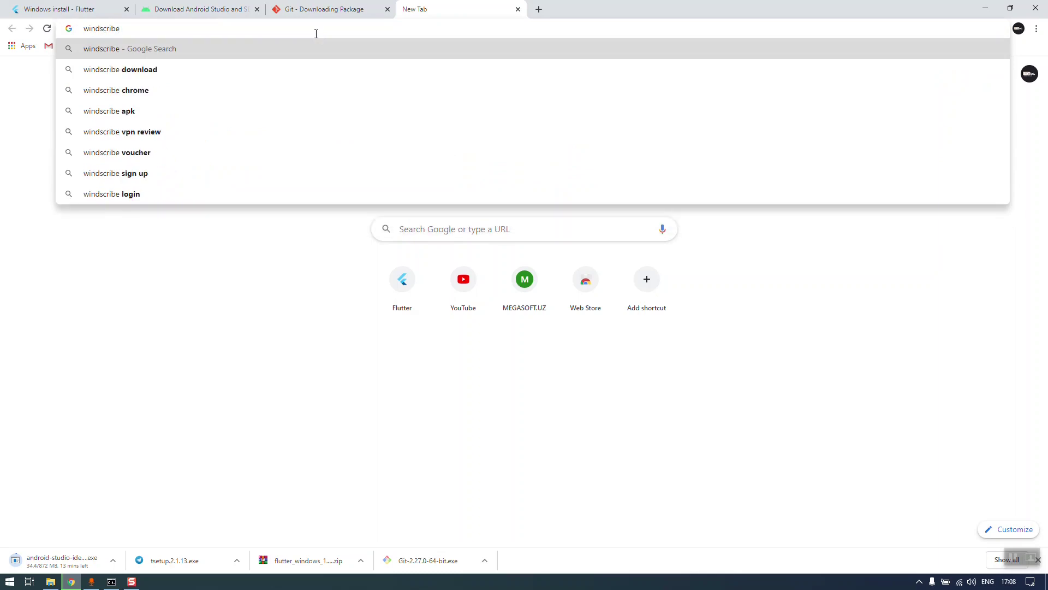
key(Down)
key(Return)
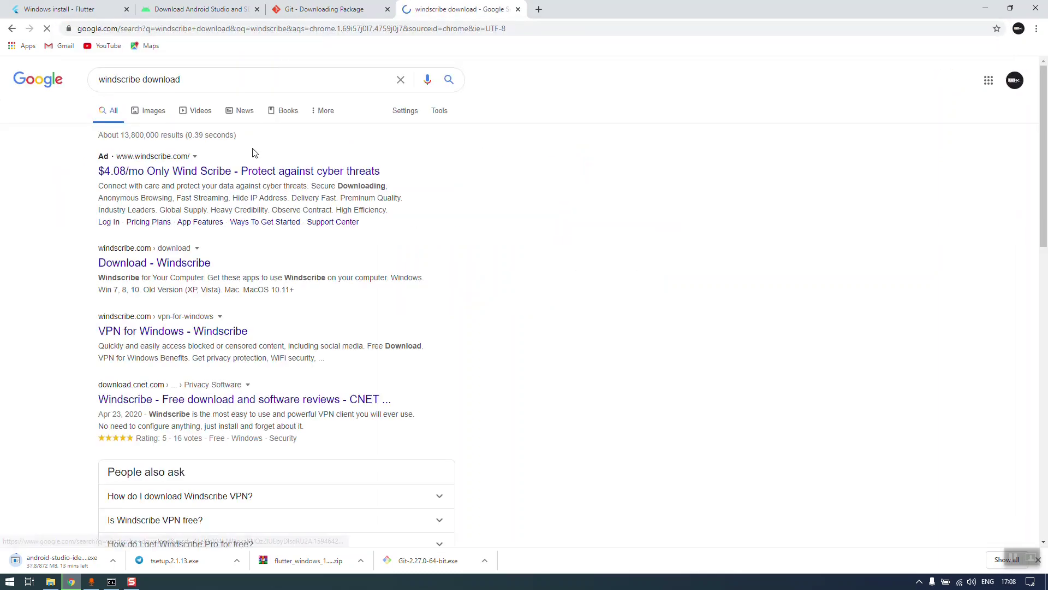
Open the Windscribe site from the advertised result in its own tab and view the download options for computers and browsers
middle_click(243, 172)
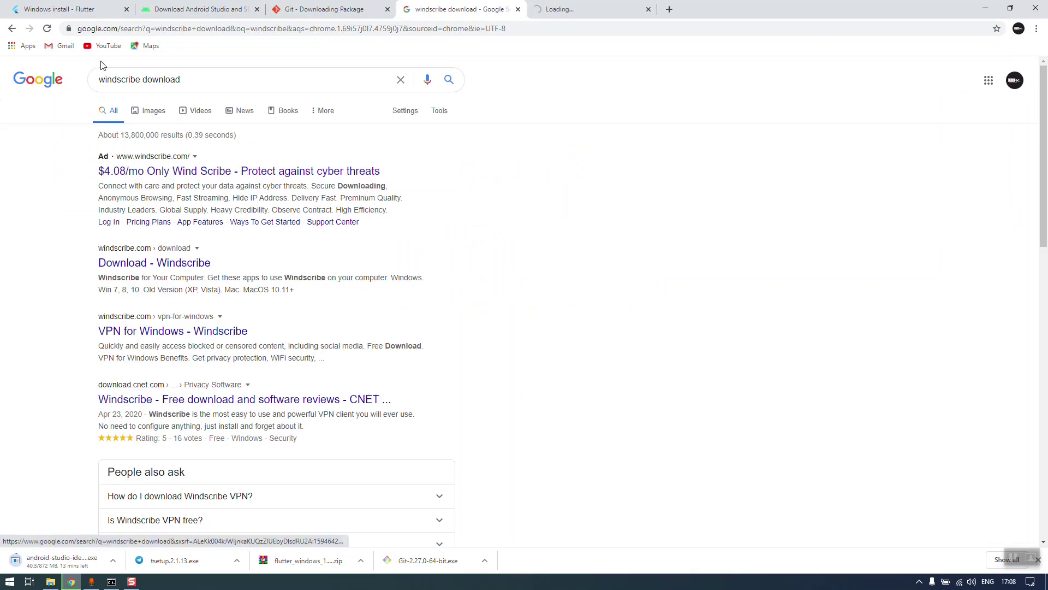
key(ctrl+Tab)
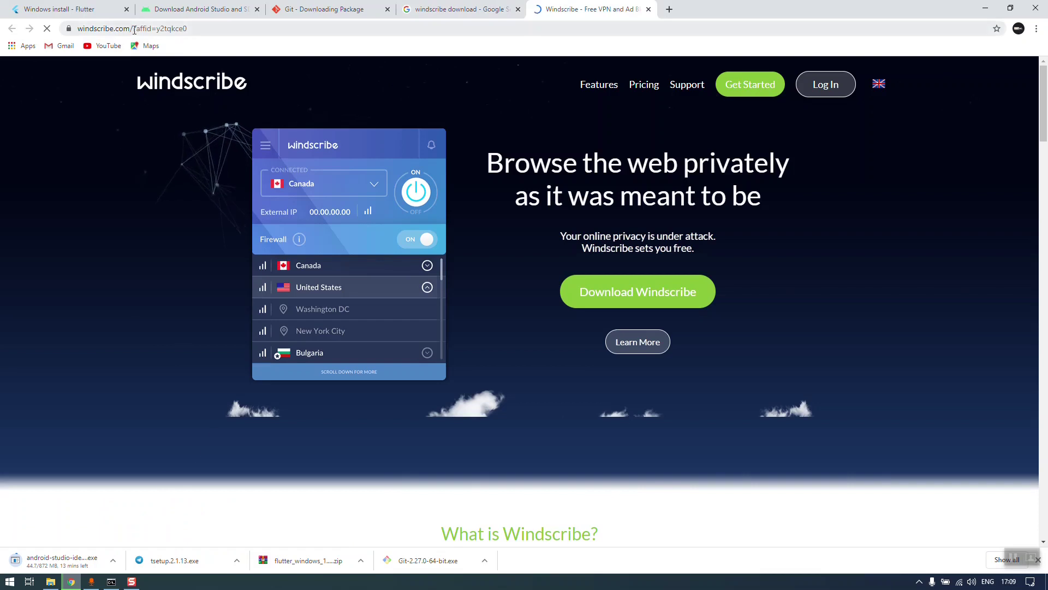
drag(135, 30, 110, 30)
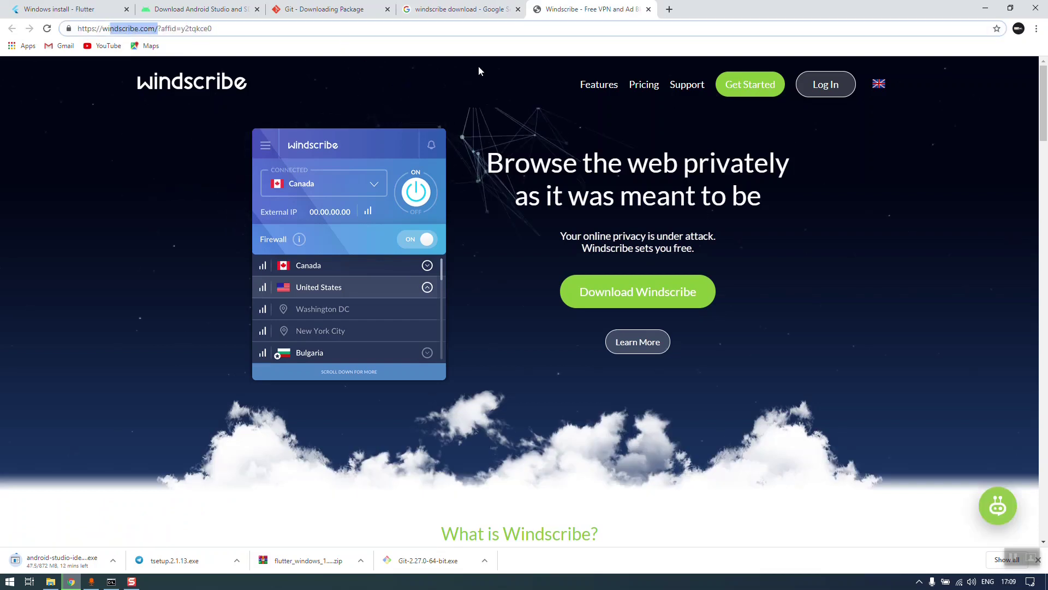
click(734, 94)
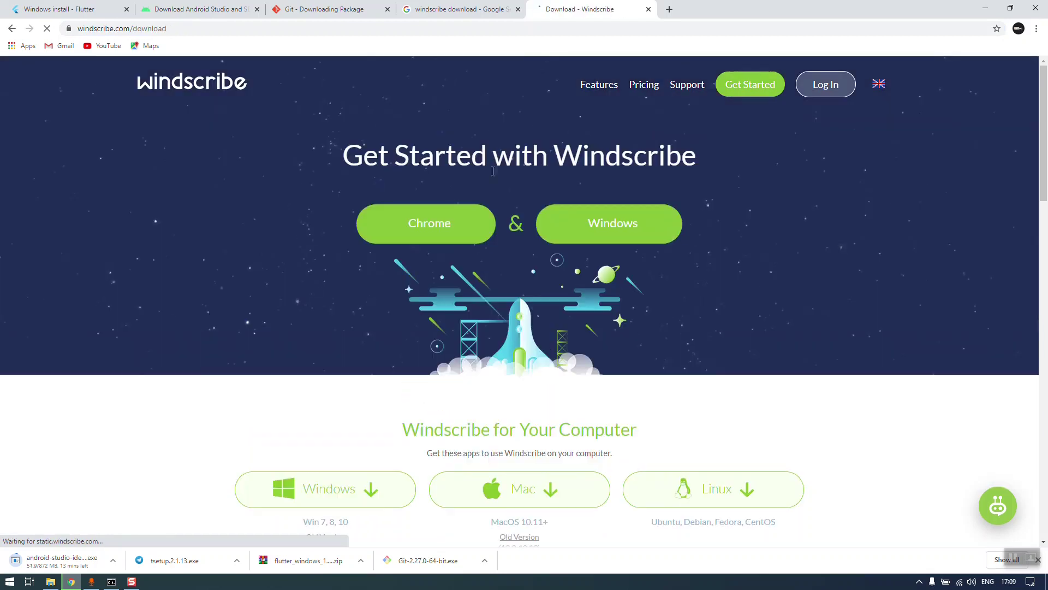
scroll(493, 171, down, 4)
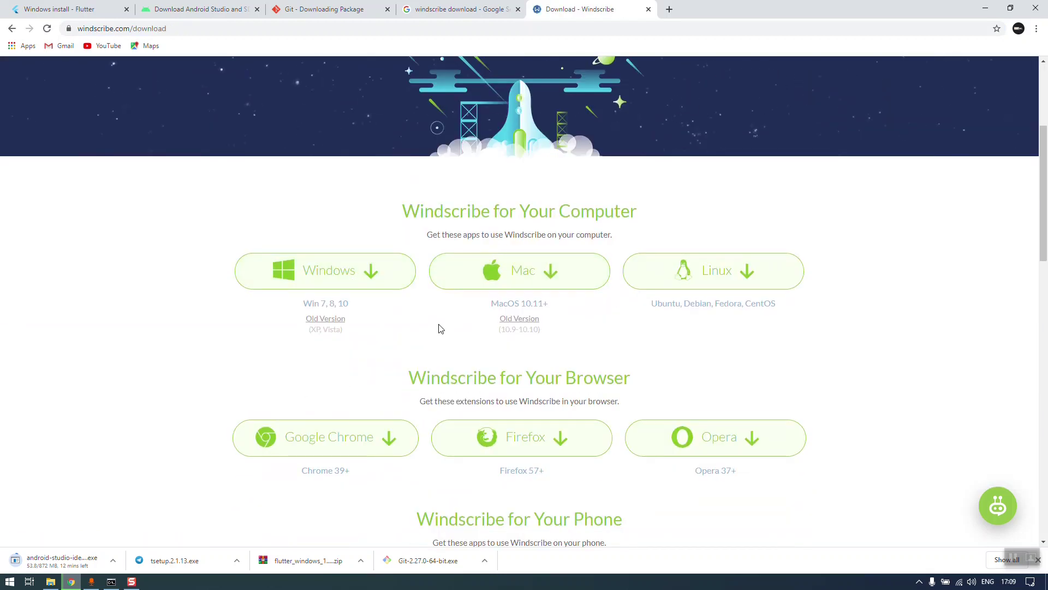
Download Windscribe for Windows from the Windscribe download page and pause the Windscribe.exe download
scroll(439, 328, down, 6)
scroll(437, 328, up, 8)
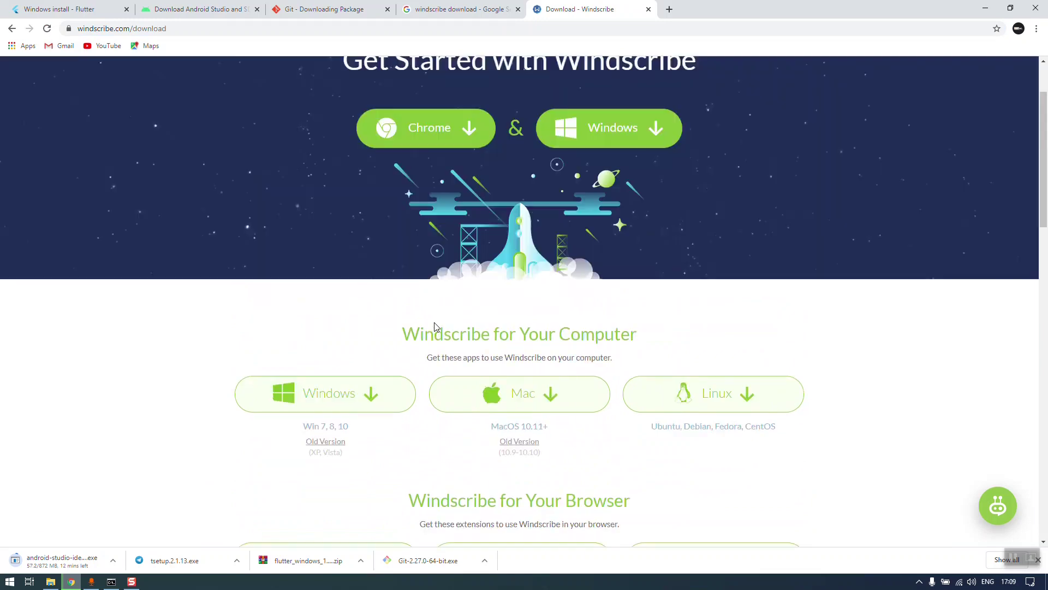
scroll(437, 328, up, 2)
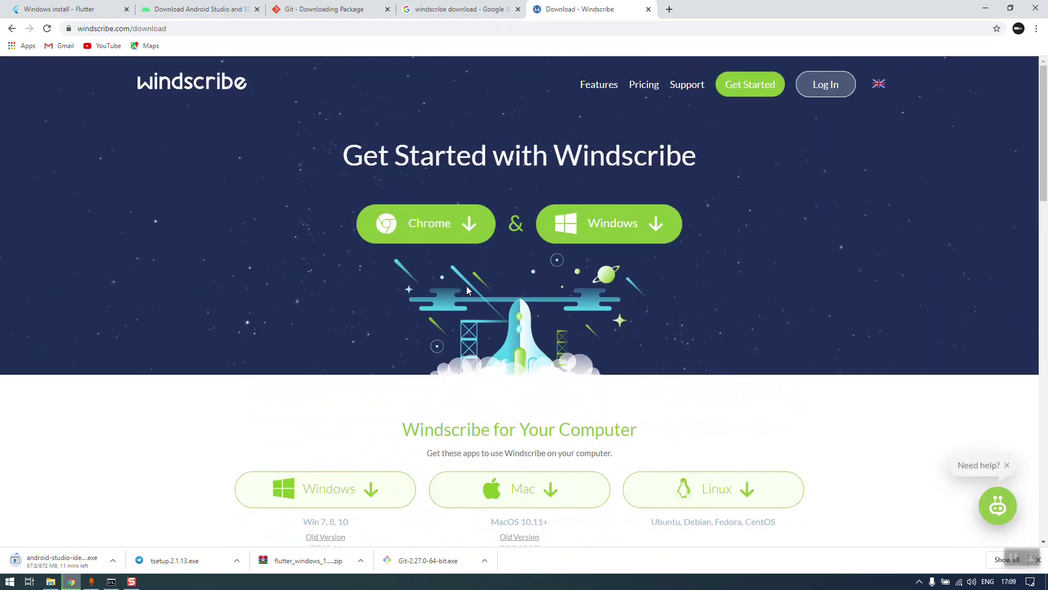
click(593, 230)
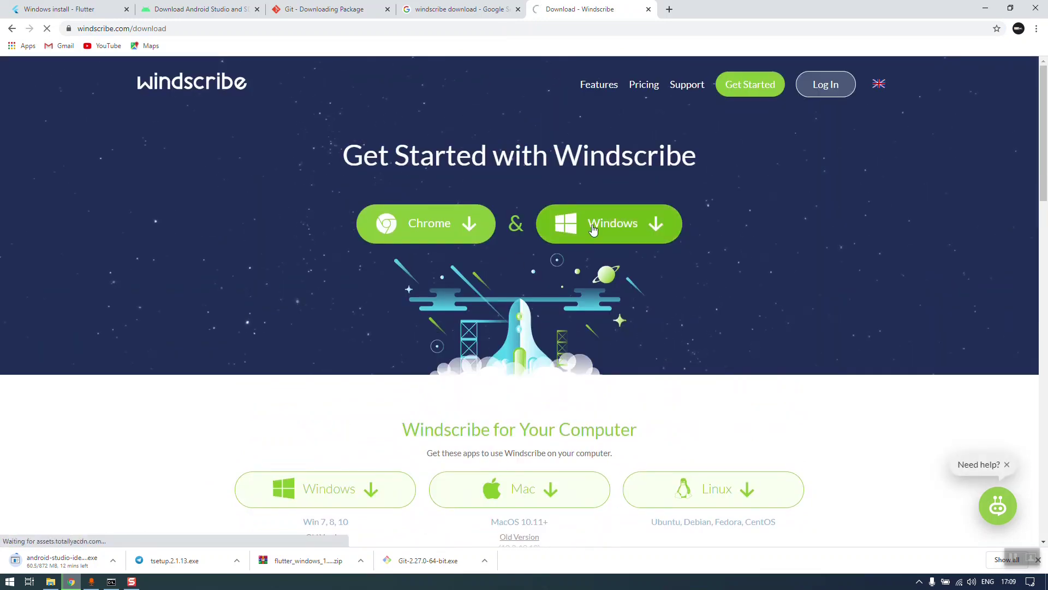
click(113, 562)
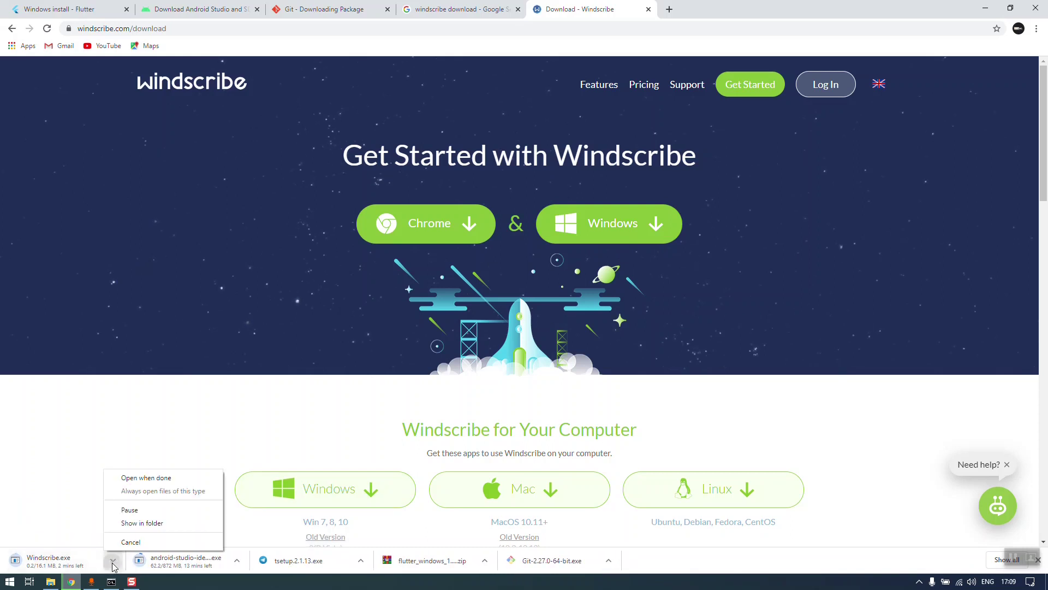
click(131, 509)
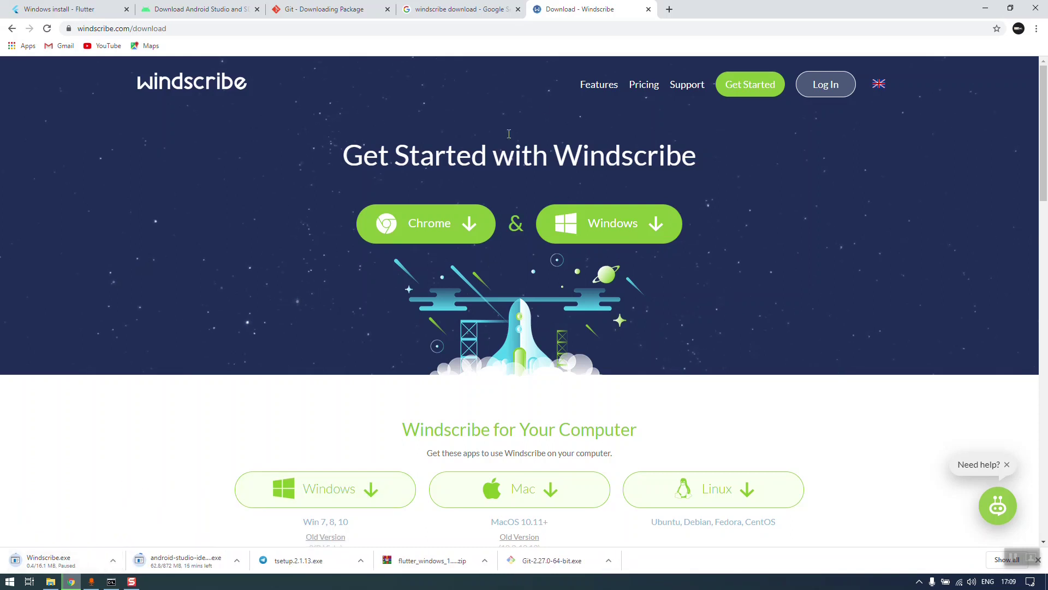
Open the Windscribe account sign-up page to view the fields required for registration
mouse_move(824, 87)
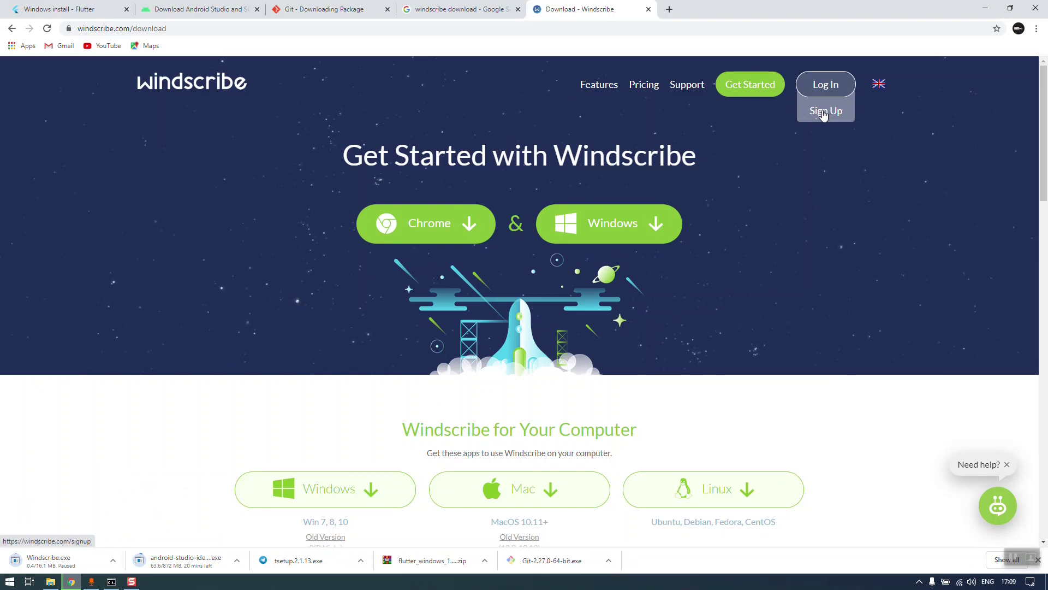
click(823, 112)
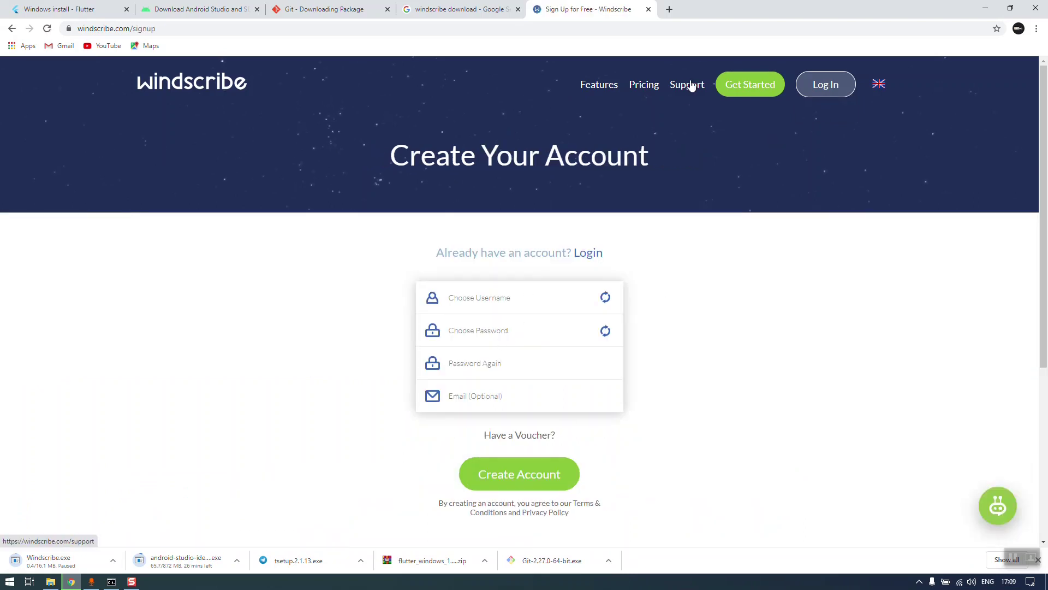
Replace the sign-up page with a new browser tab and search Google for windscribe chrome extension
click(667, 10)
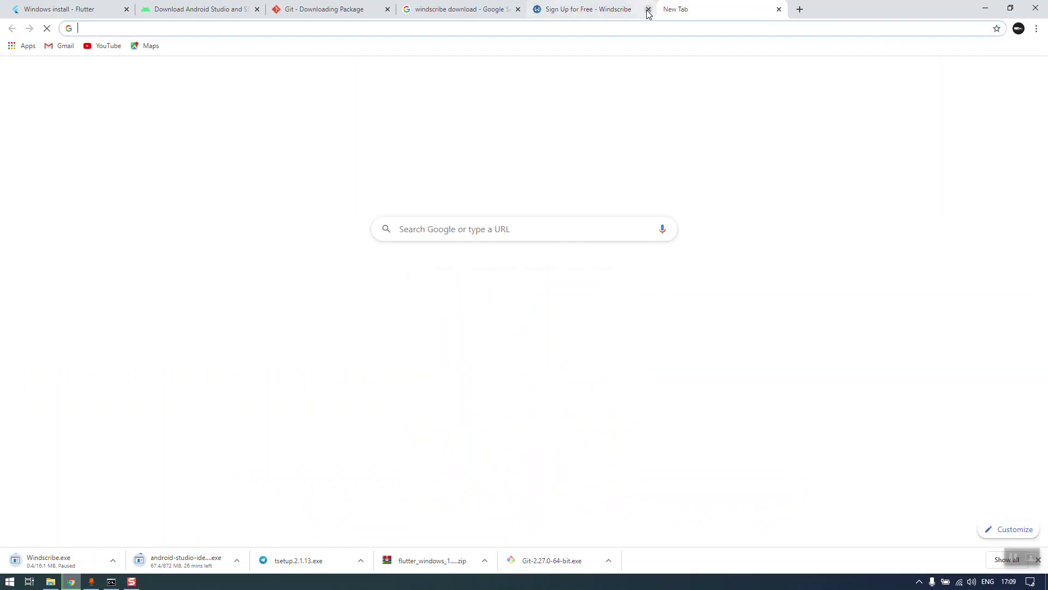
click(1037, 29)
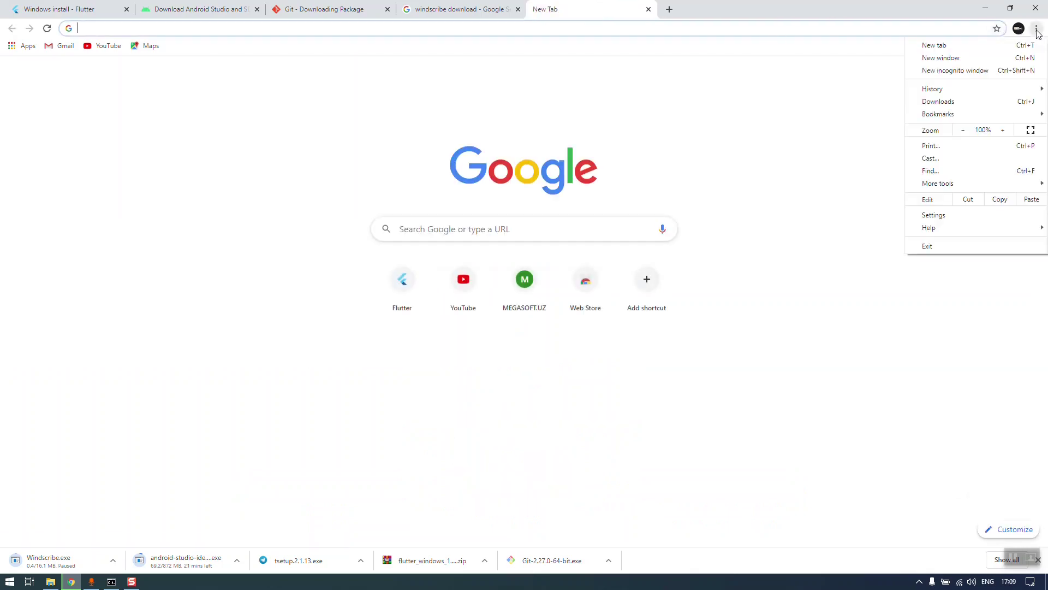
click(630, 126)
click(465, 34)
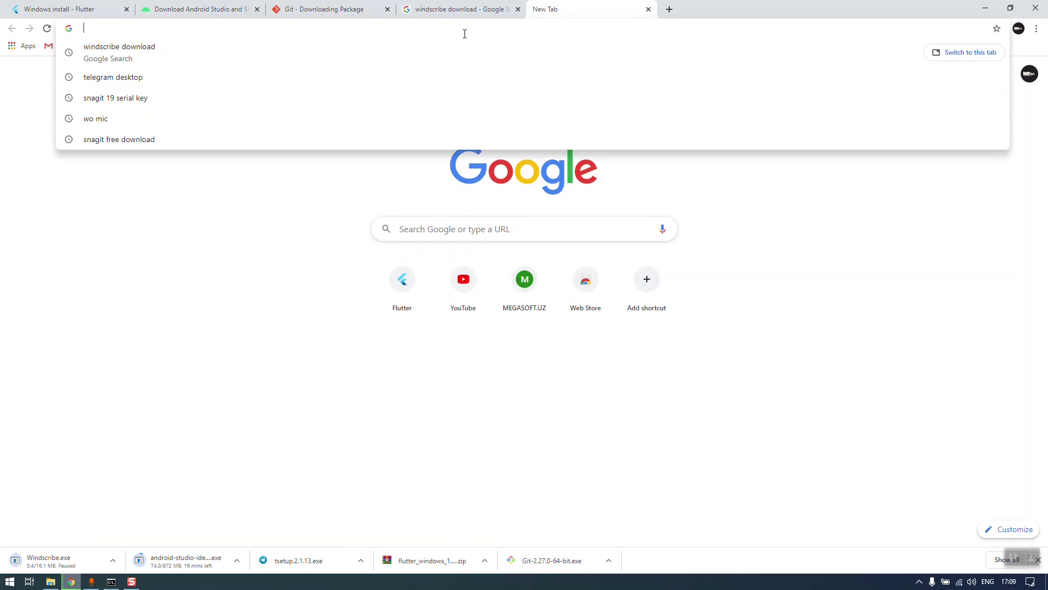
text(windscribe d)
key(BackSpace)
text(chrome)
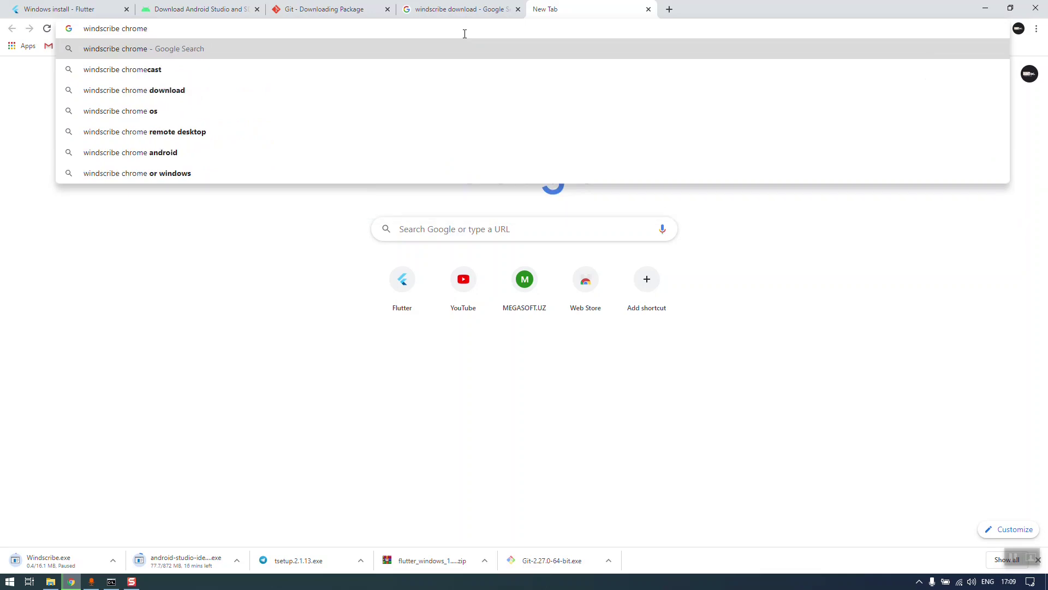
text(+extension)
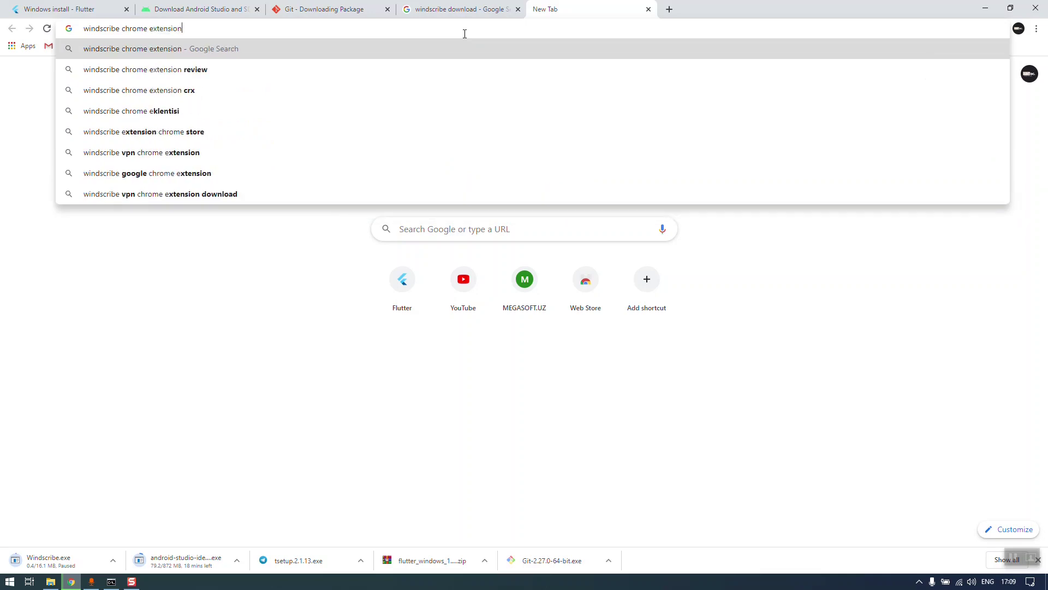
key(Return)
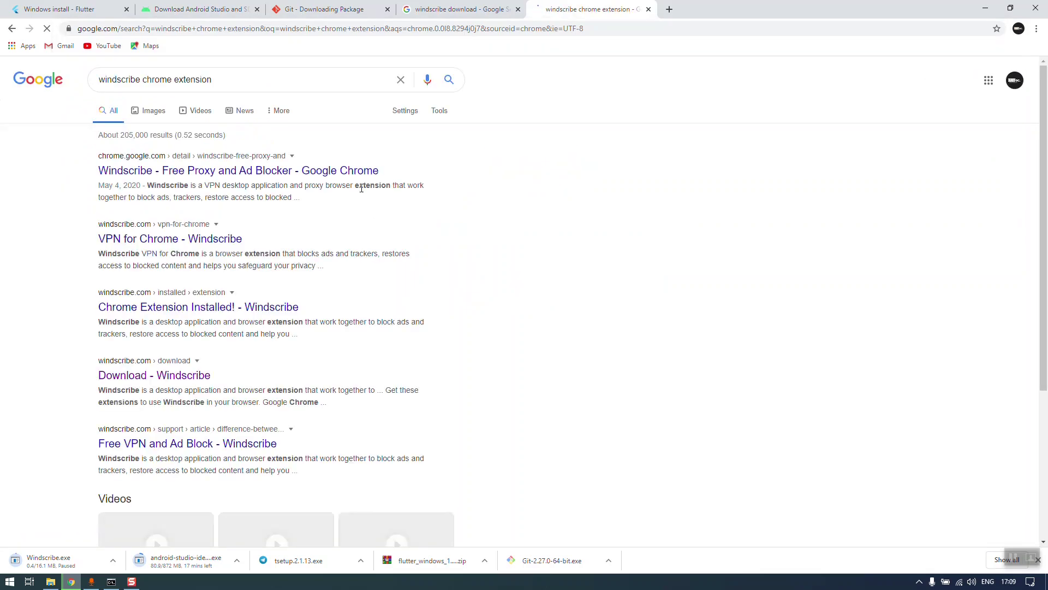
Open the Chrome Web Store result for Windscribe - Free Proxy and Ad Blocker in its own tab and close the extension search results
middle_click(259, 174)
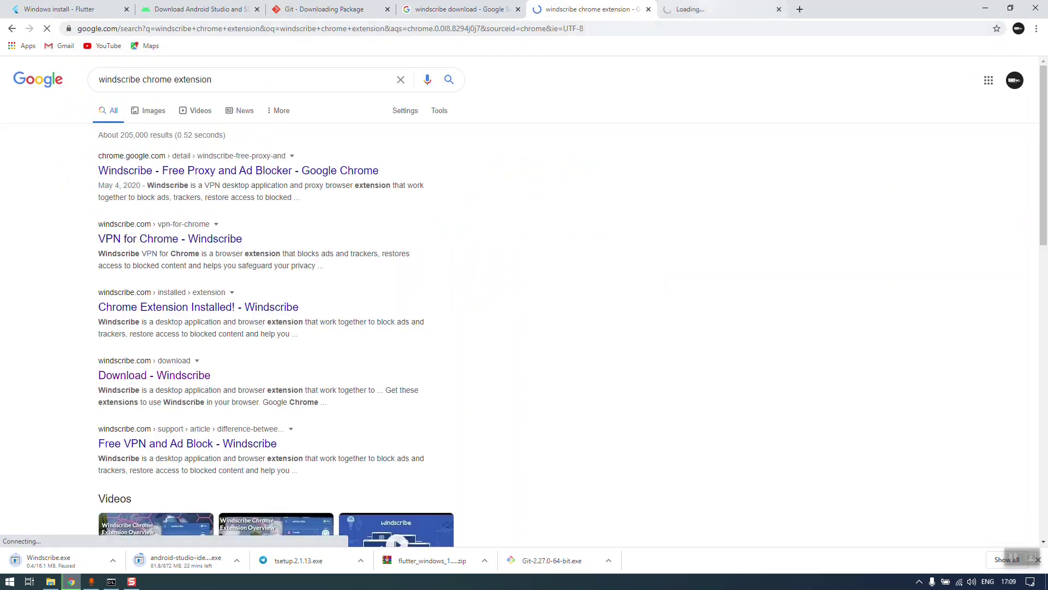
click(671, 10)
click(649, 9)
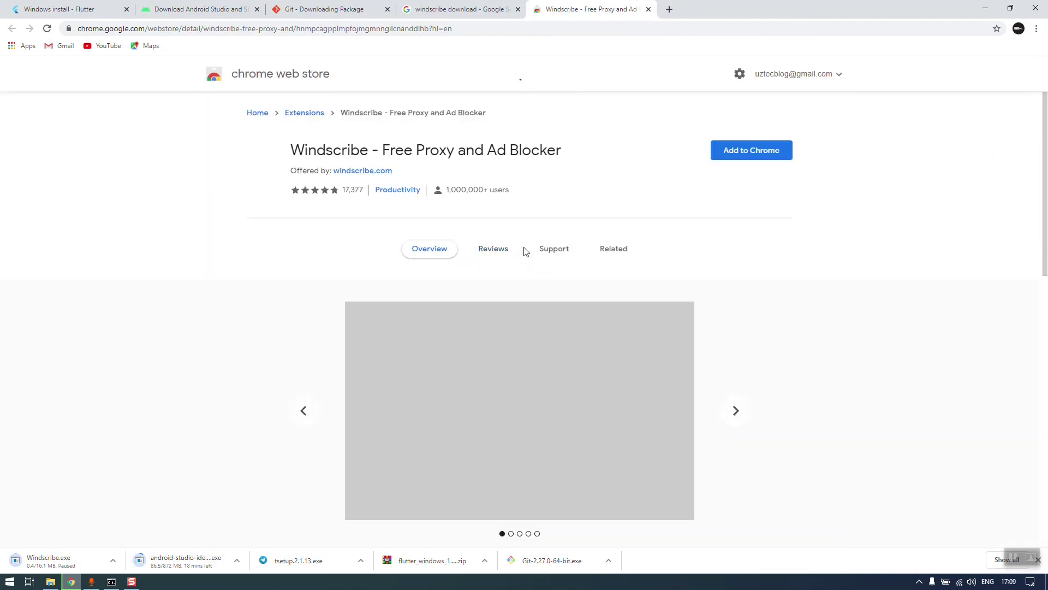
Add the Windscribe - Free Proxy and Ad Blocker extension to Chrome, dismiss the notice, and close its store page
click(738, 158)
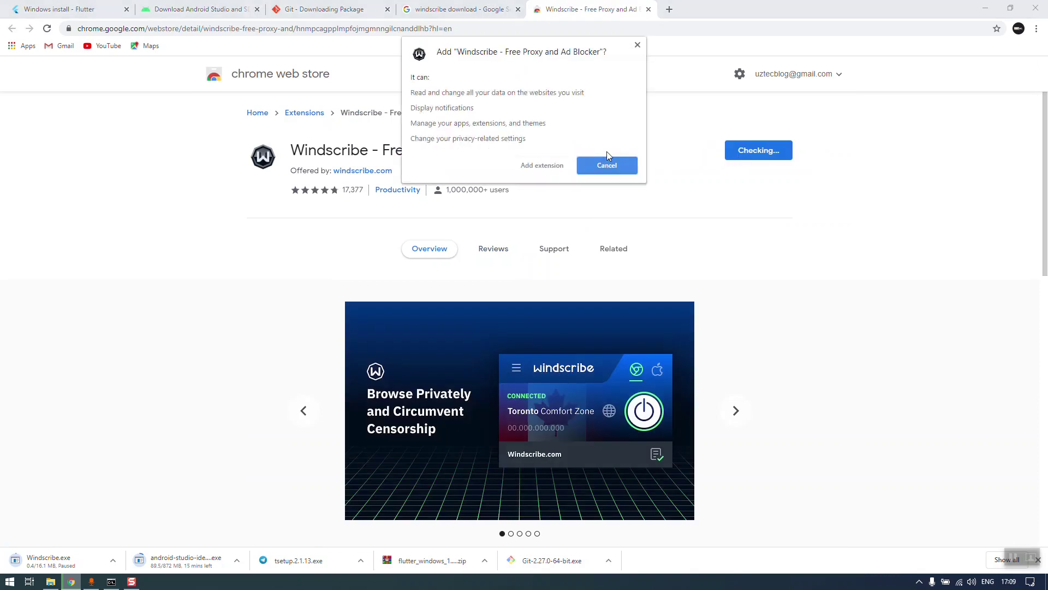
click(548, 165)
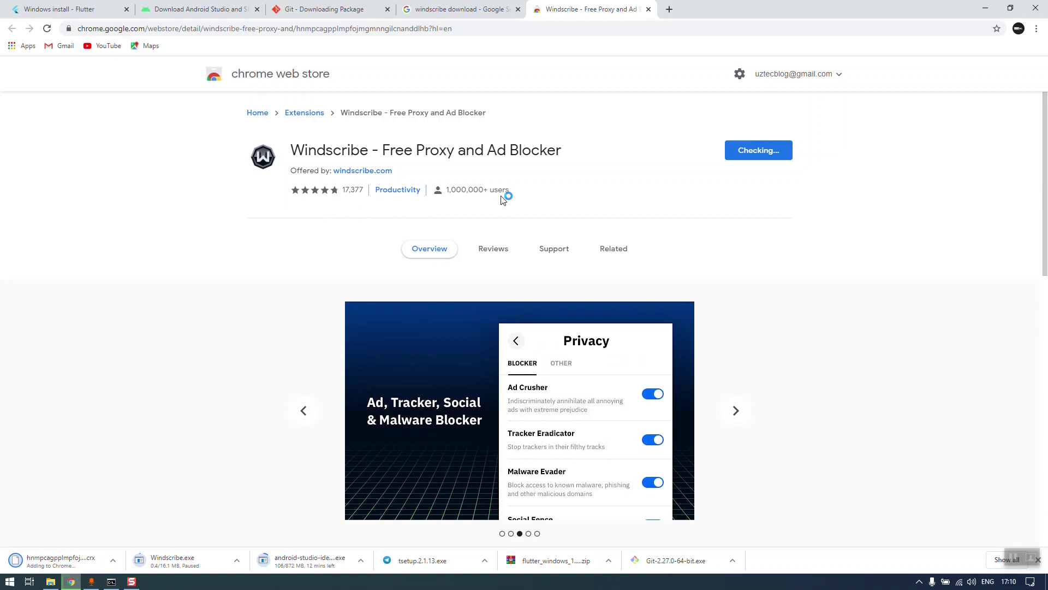
drag(448, 191, 500, 189)
click(525, 189)
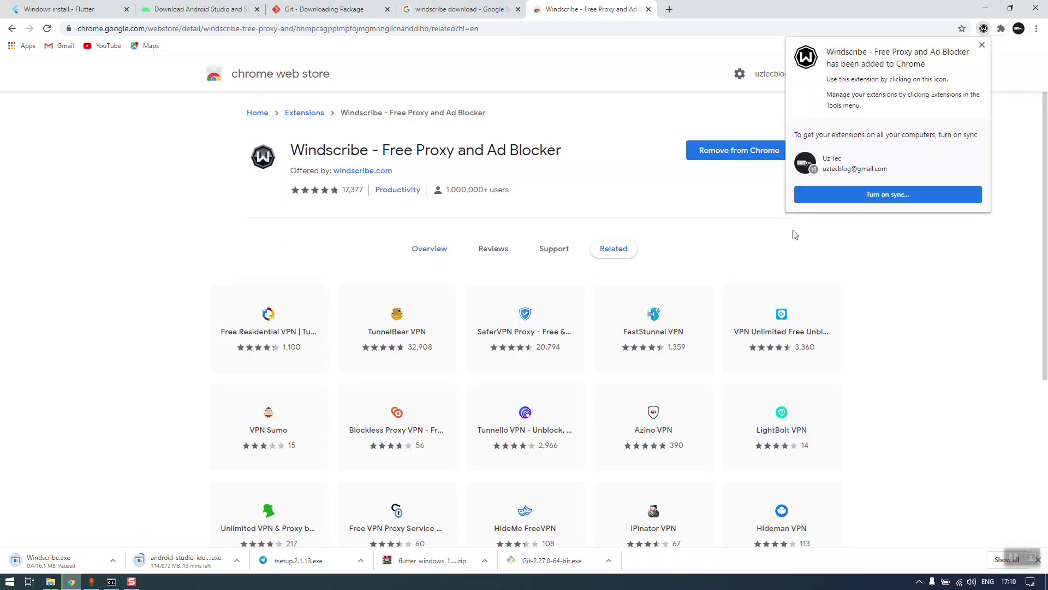
click(982, 44)
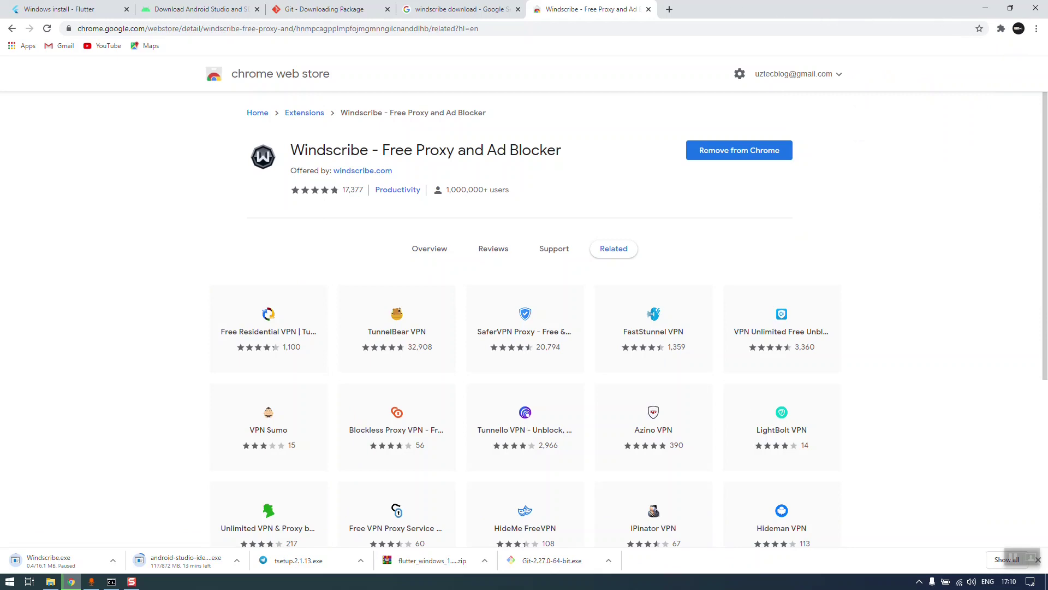
click(648, 10)
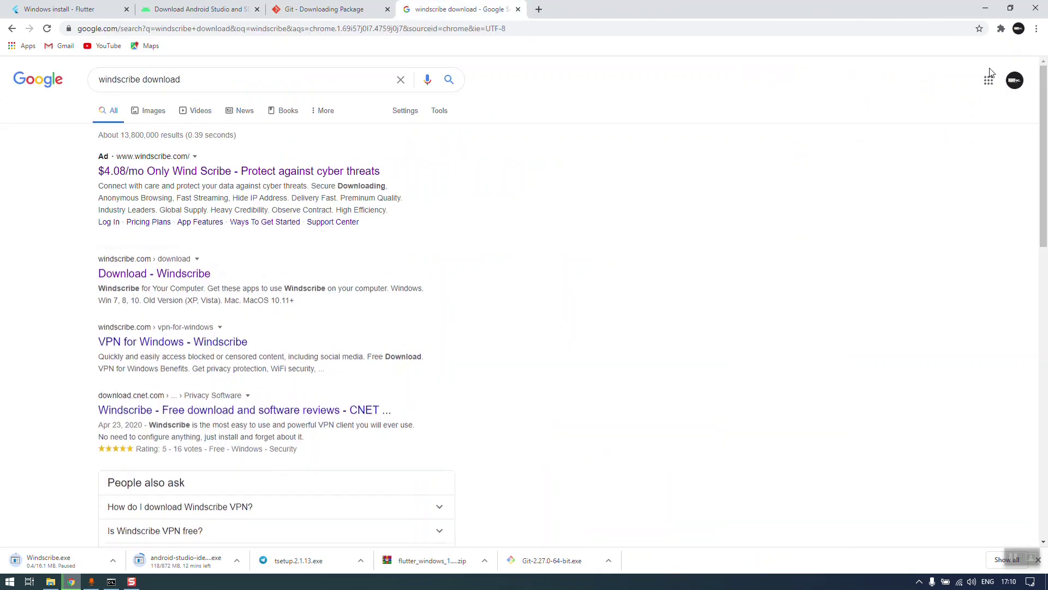
Open the Windscribe extension's details in the extension manager and allow it in incognito
click(999, 30)
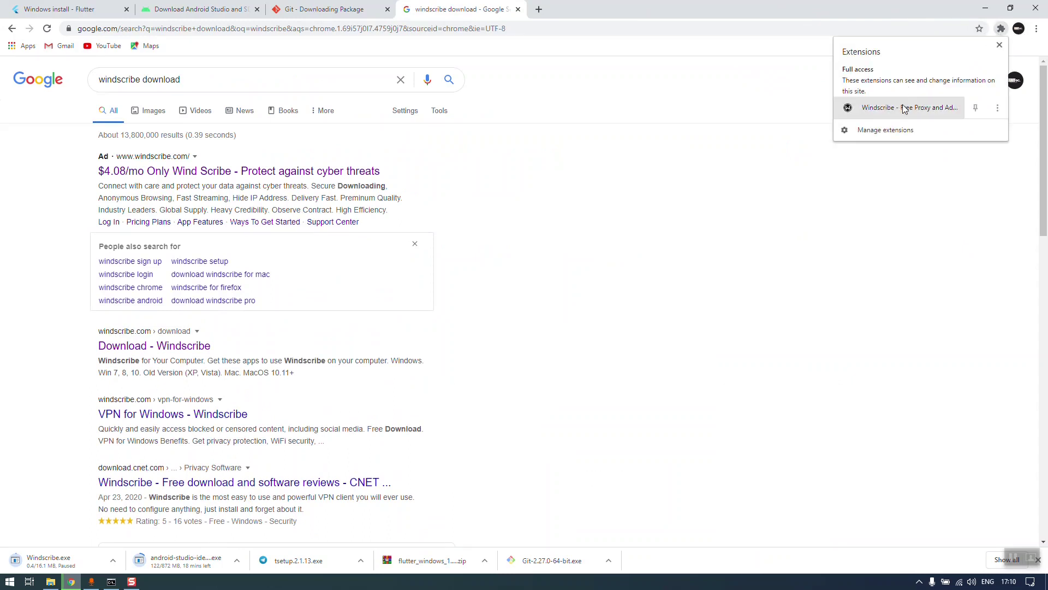
click(880, 130)
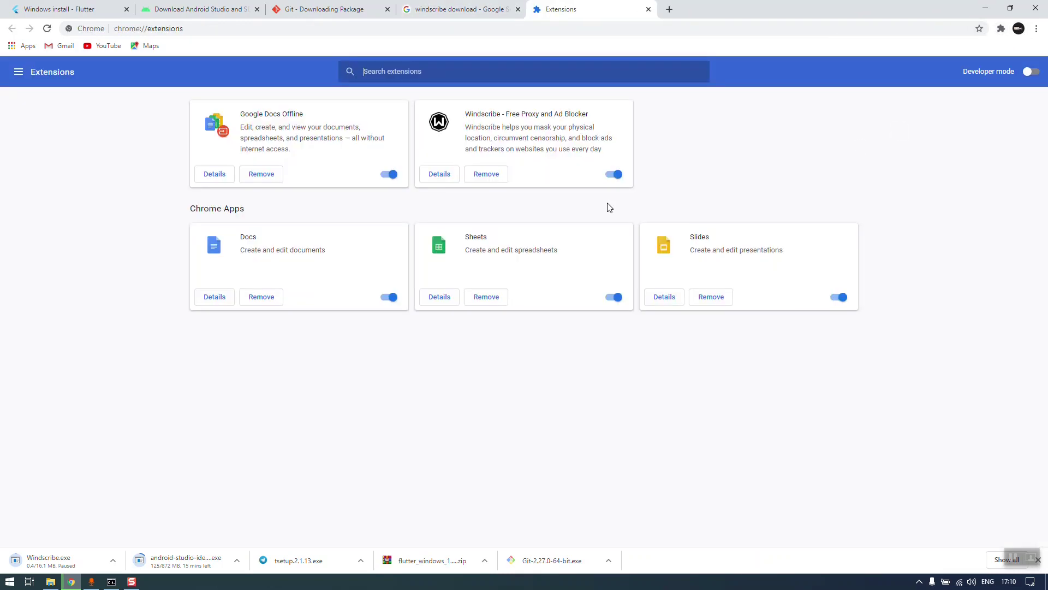
click(450, 176)
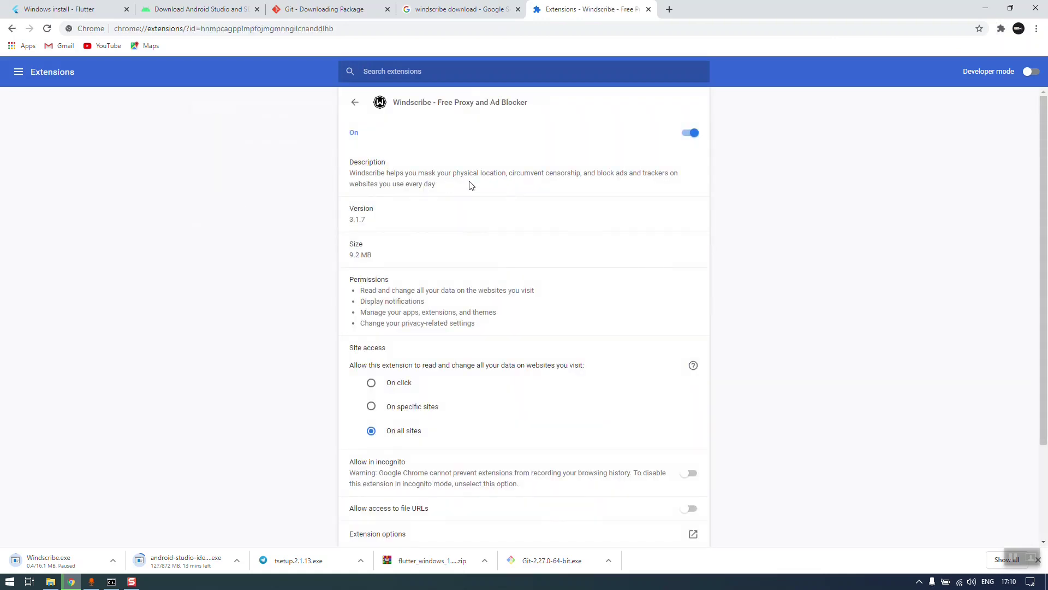
scroll(660, 284, down, 2)
click(689, 350)
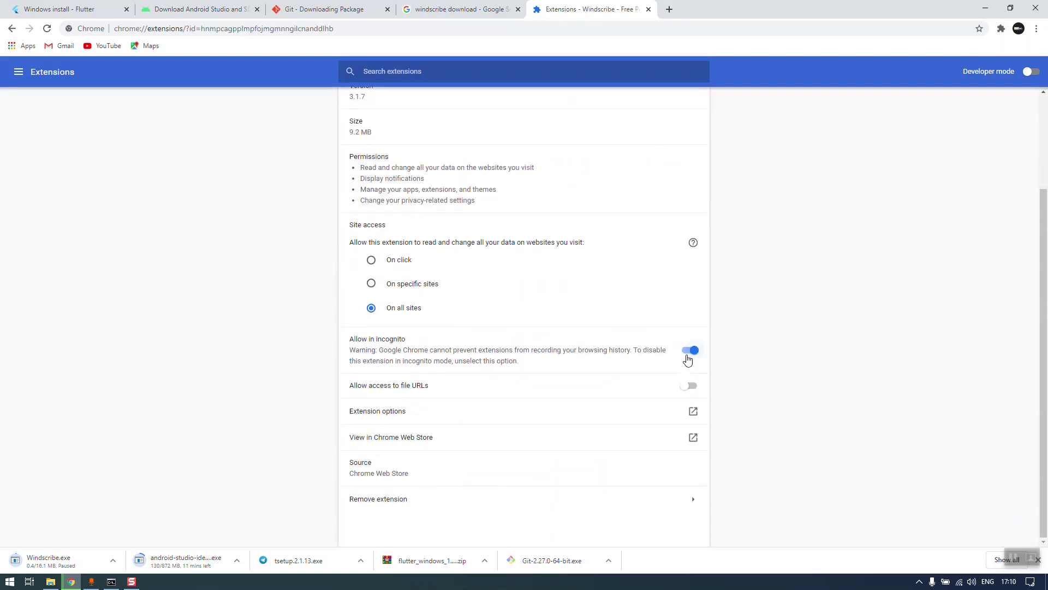
Review the Windscribe extension's details and open its extension options page
scroll(626, 341, up, 1)
scroll(627, 342, up, 2)
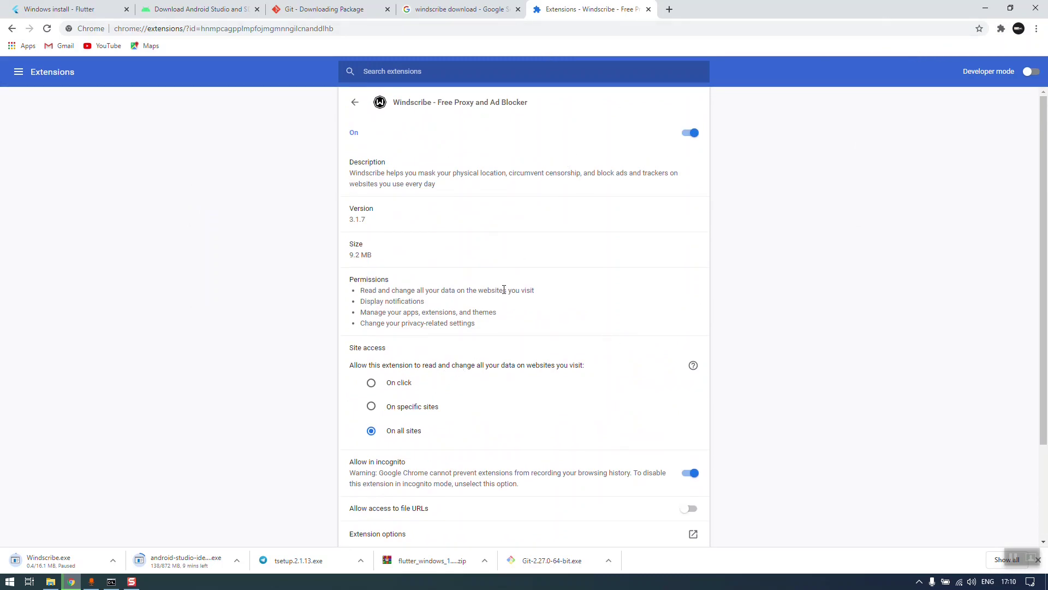
scroll(504, 289, down, 2)
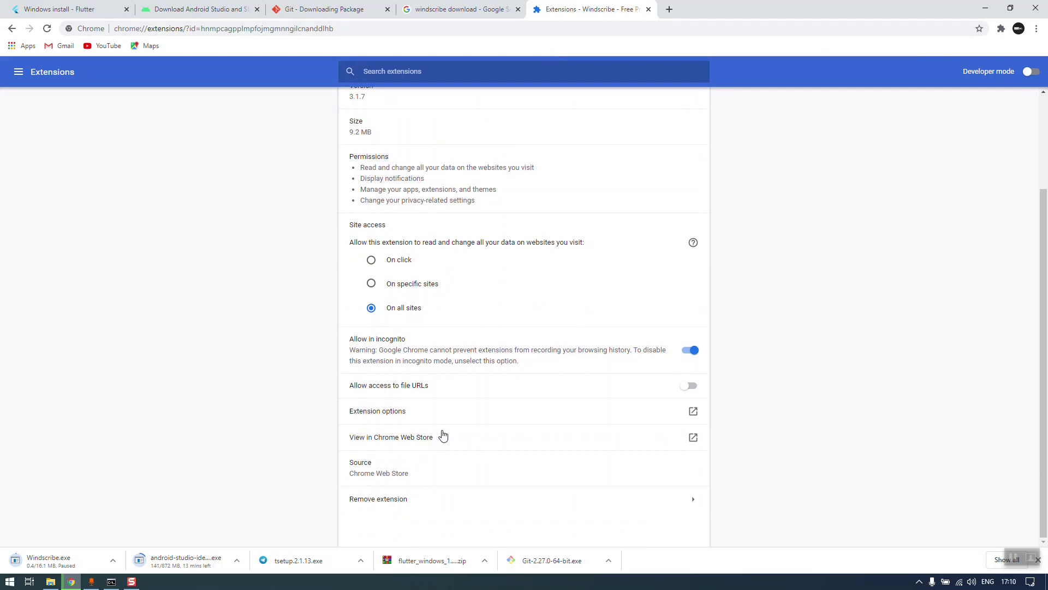
click(578, 412)
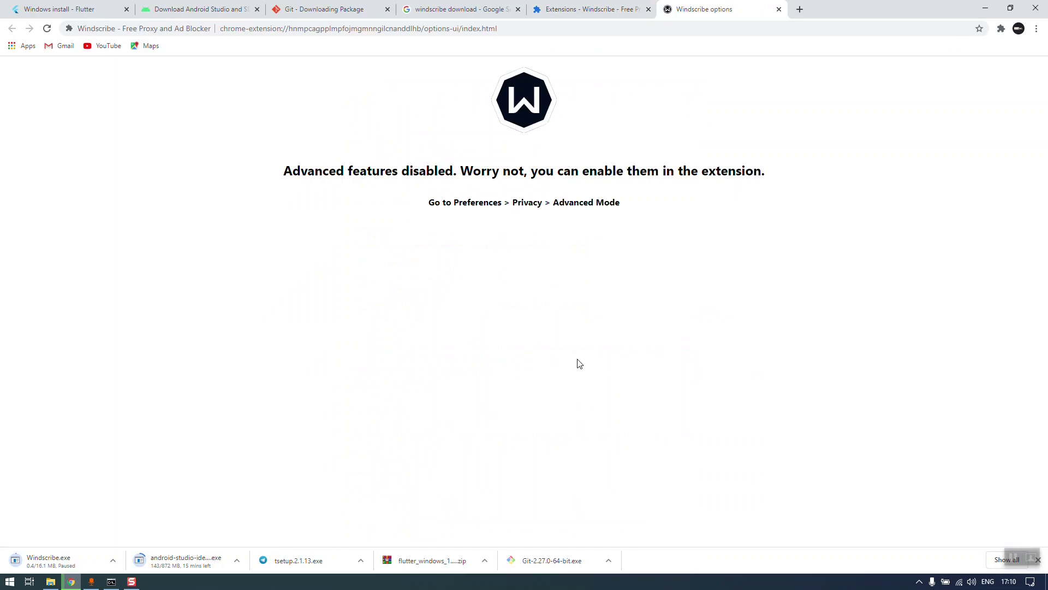
Pin the Windscribe extension to the browser toolbar and close the Windscribe options and Extensions tabs
click(1000, 29)
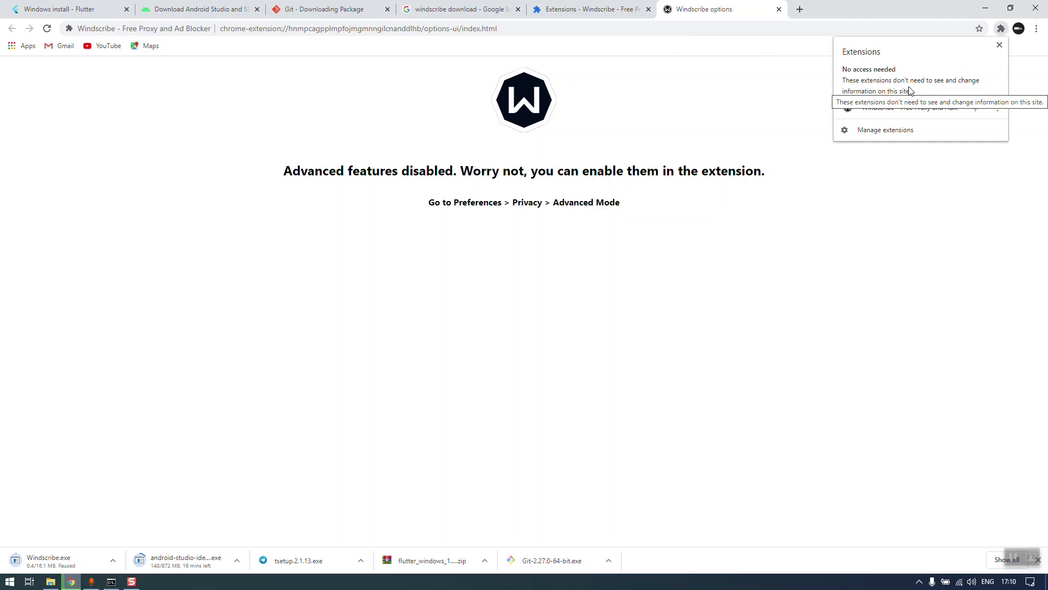
click(974, 109)
click(734, 75)
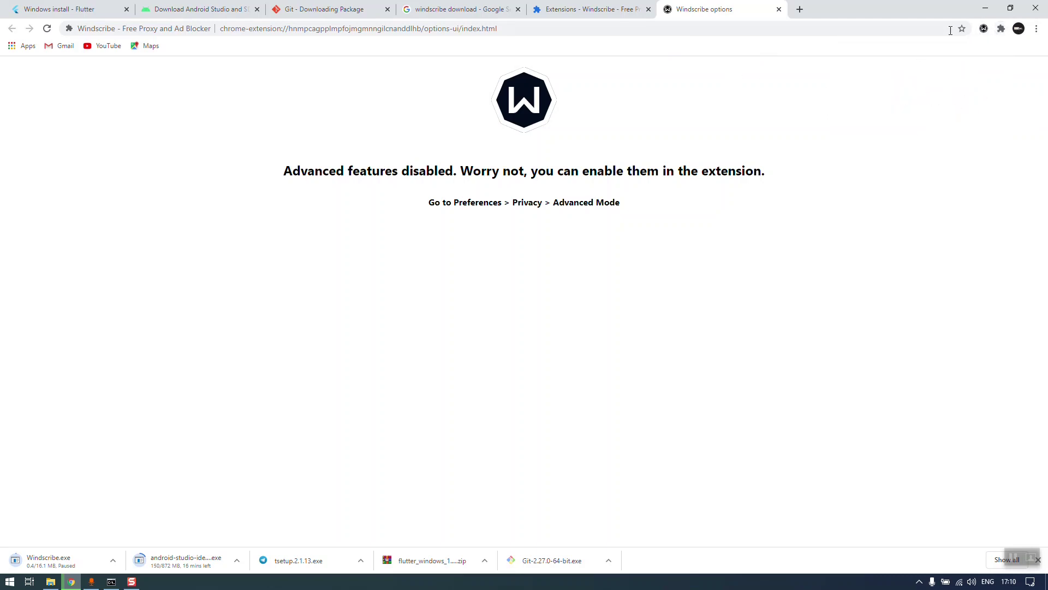
click(998, 32)
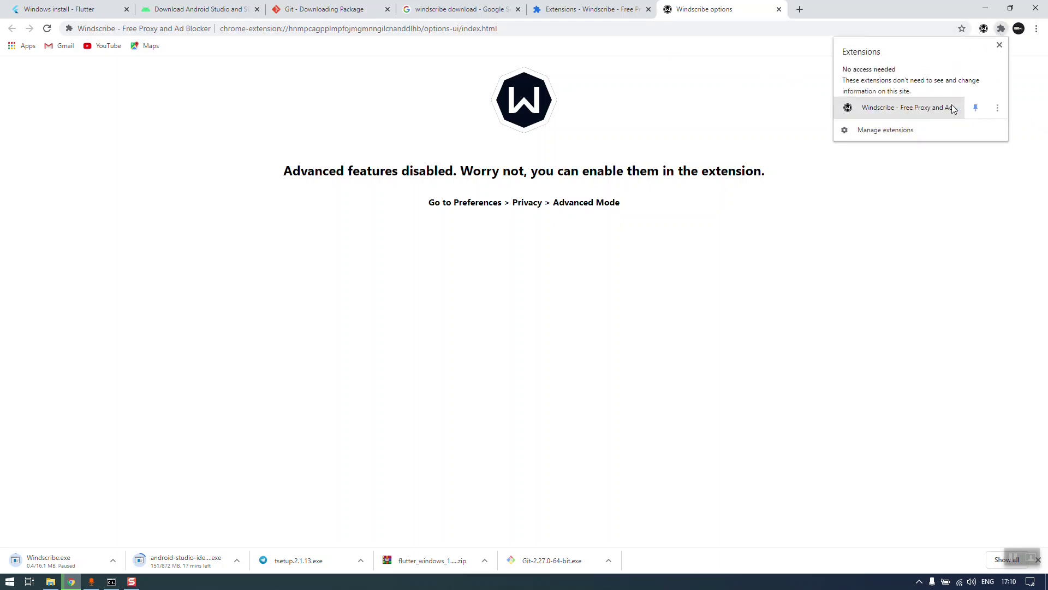
click(759, 102)
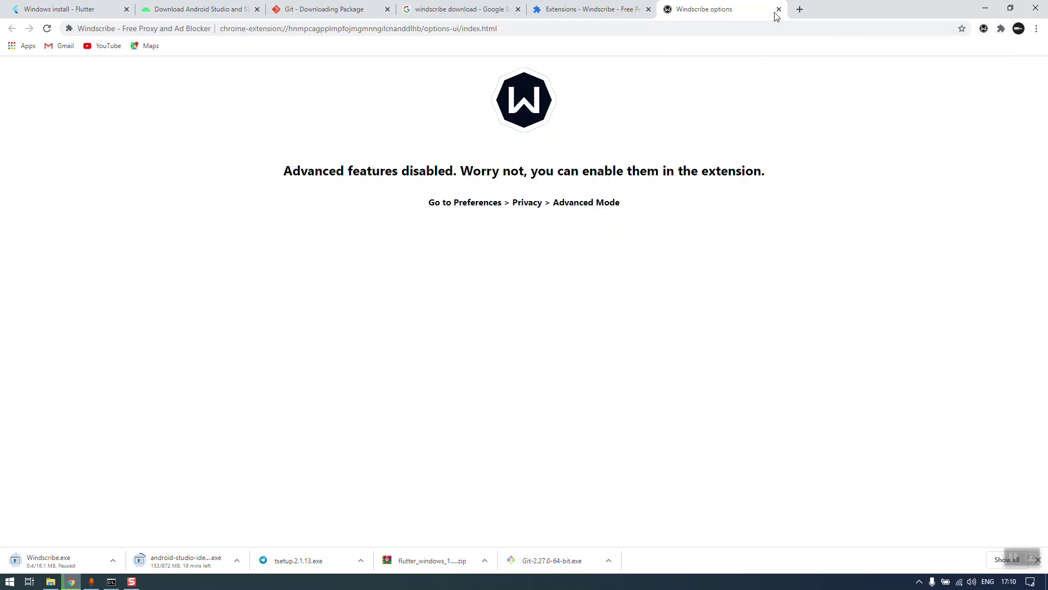
click(777, 11)
click(648, 9)
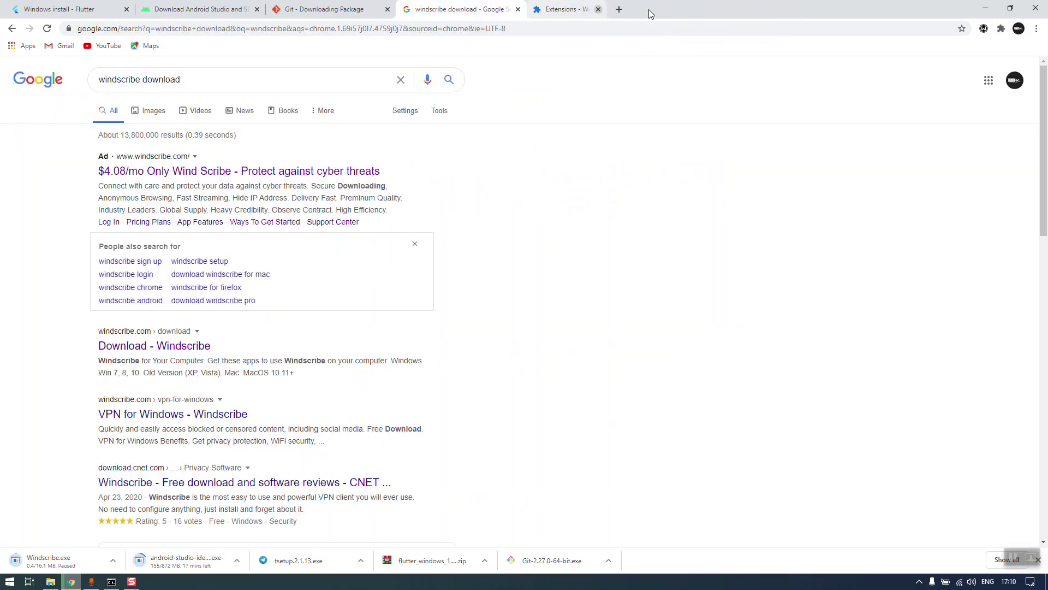
Open the pinned Windscribe extension, check its username and password login fields, and dismiss the form
click(984, 29)
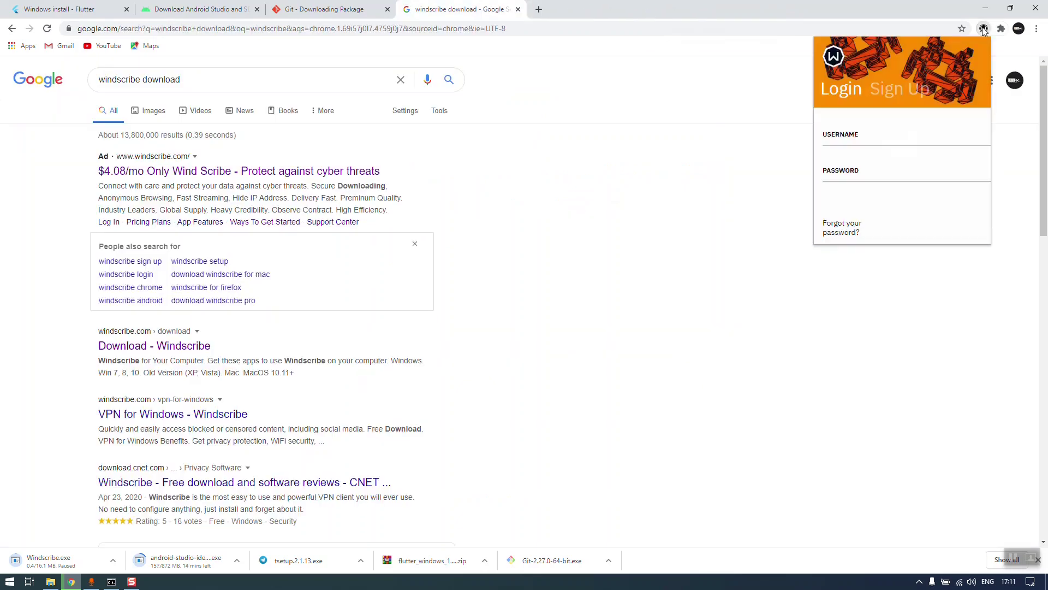
click(873, 132)
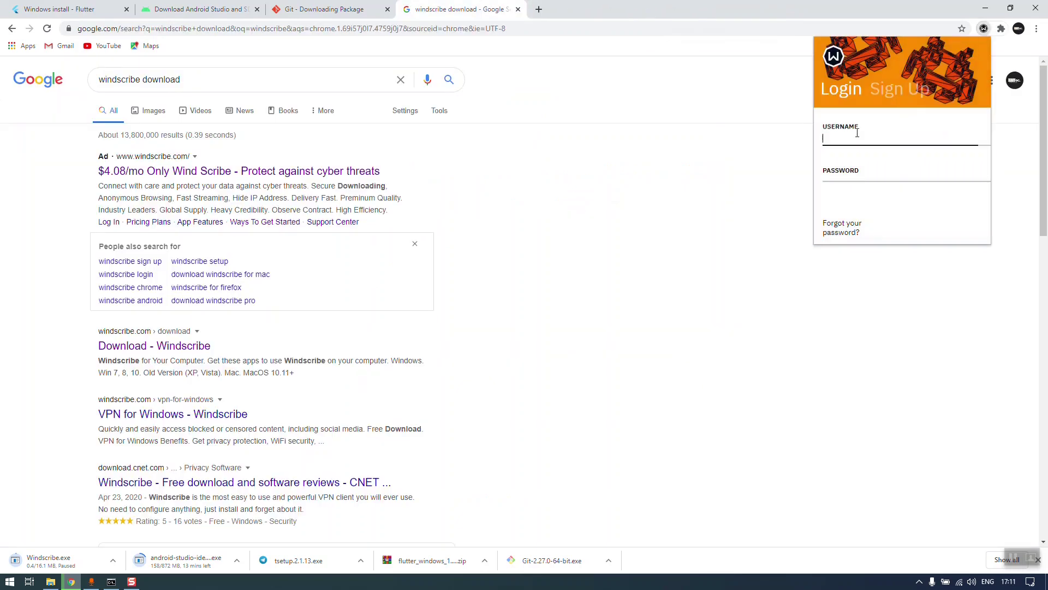
click(844, 175)
click(691, 156)
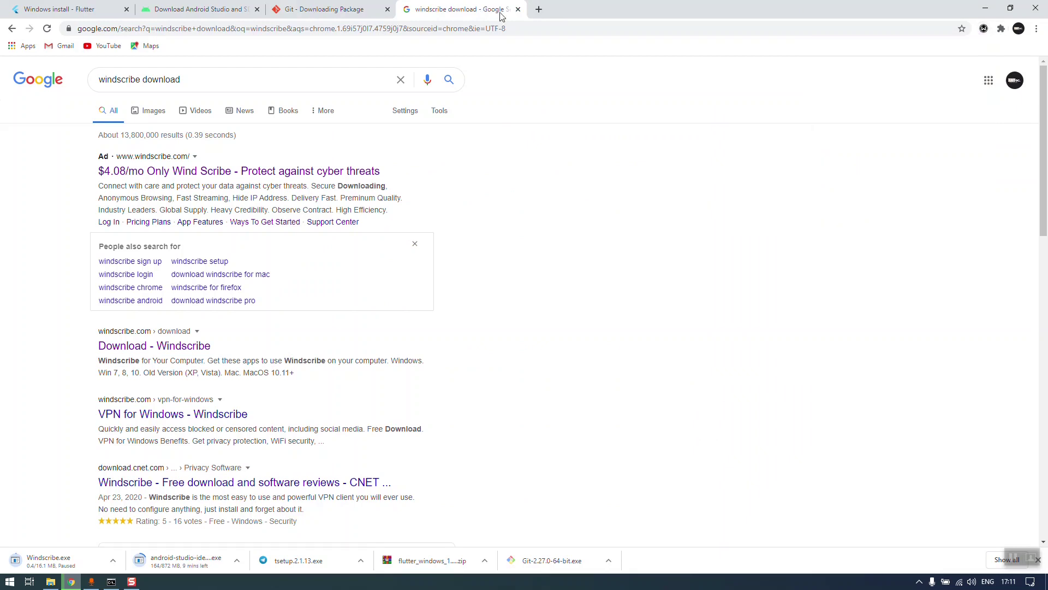
Close the Windscribe search tab and return to the Flutter Windows install page
click(518, 9)
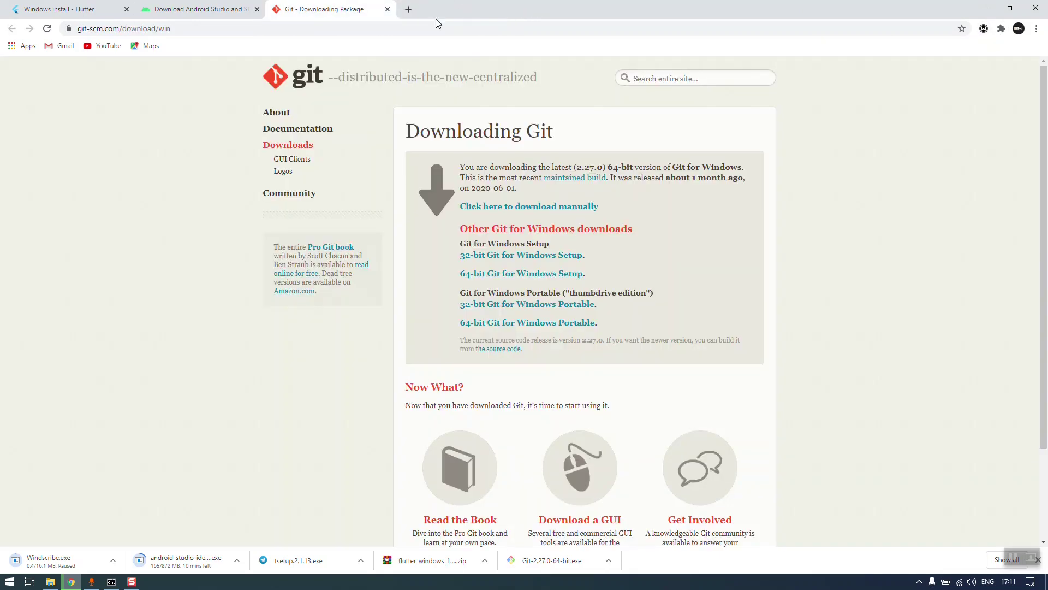
click(80, 8)
click(236, 30)
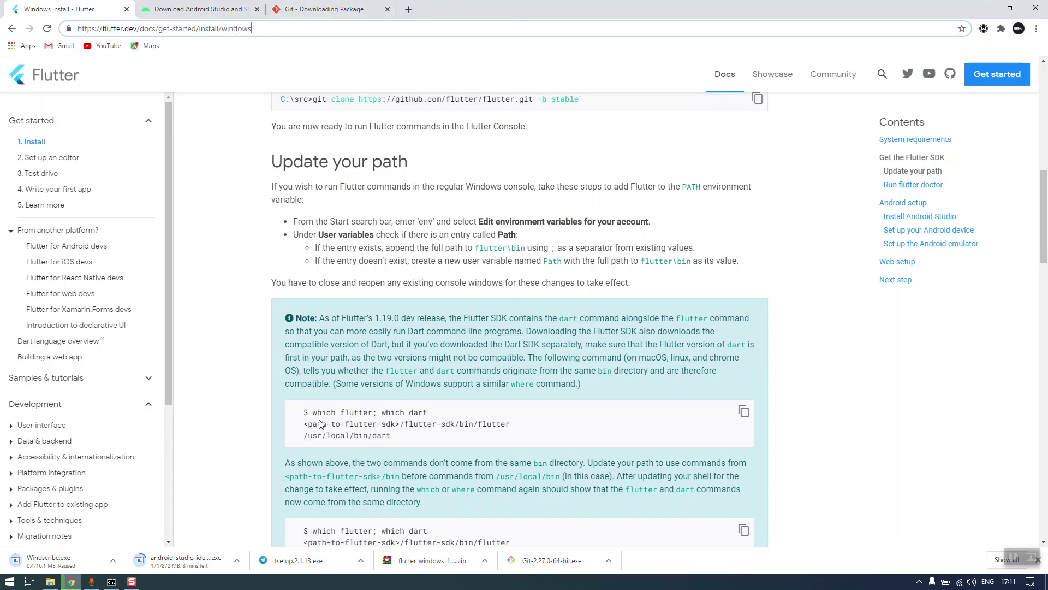
Cancel the paused Windscribe.exe download and check the options for the running Android Studio download
click(116, 559)
click(121, 544)
click(236, 560)
click(210, 510)
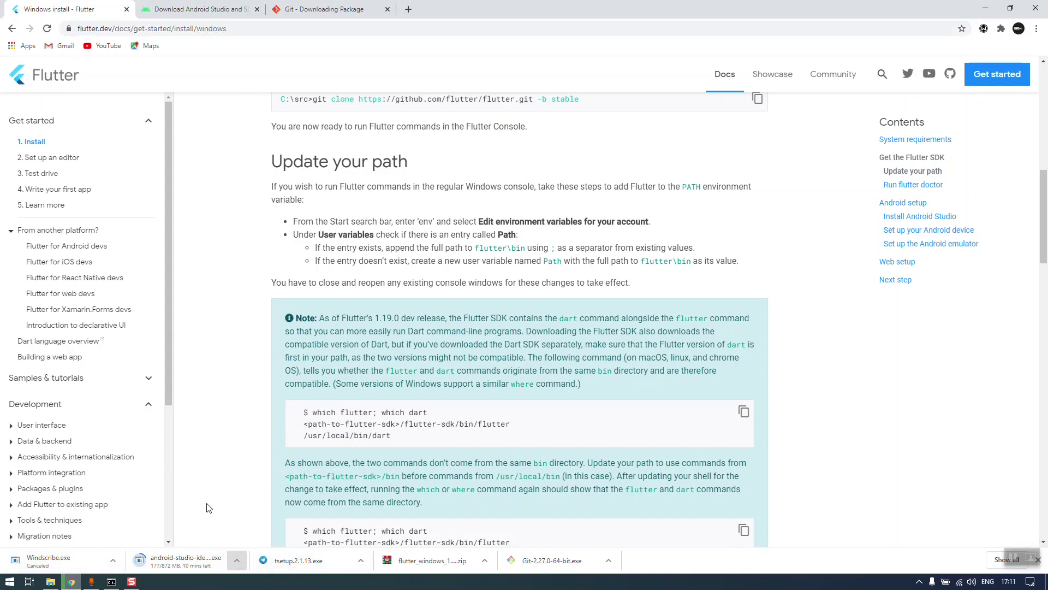
Open the downloads list, run android-studio-ide-193.6514223-windows as administrator, and allow it to make changes
key(ctrl+j)
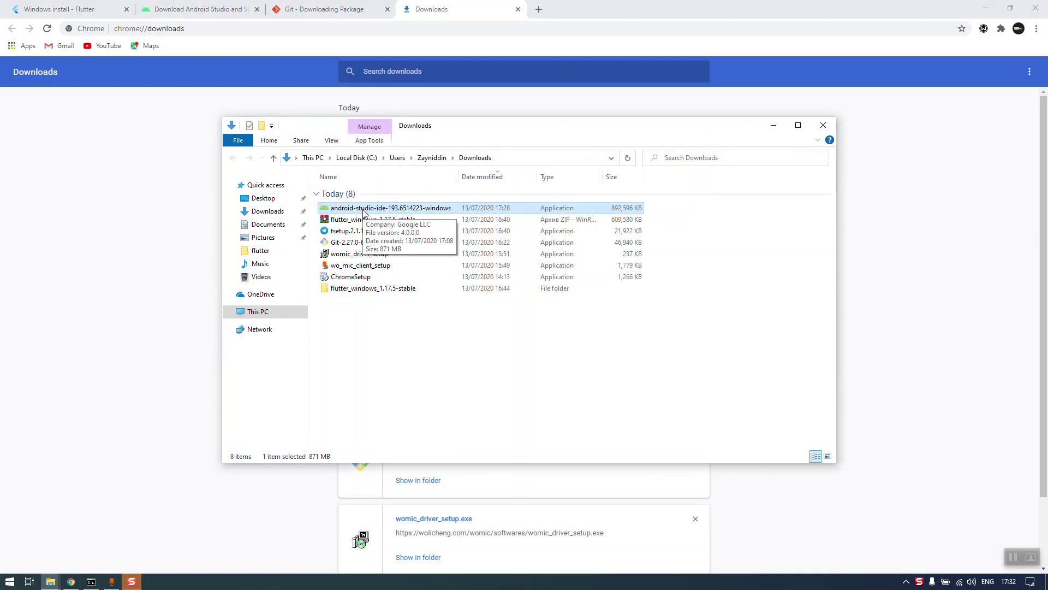
right_click(363, 211)
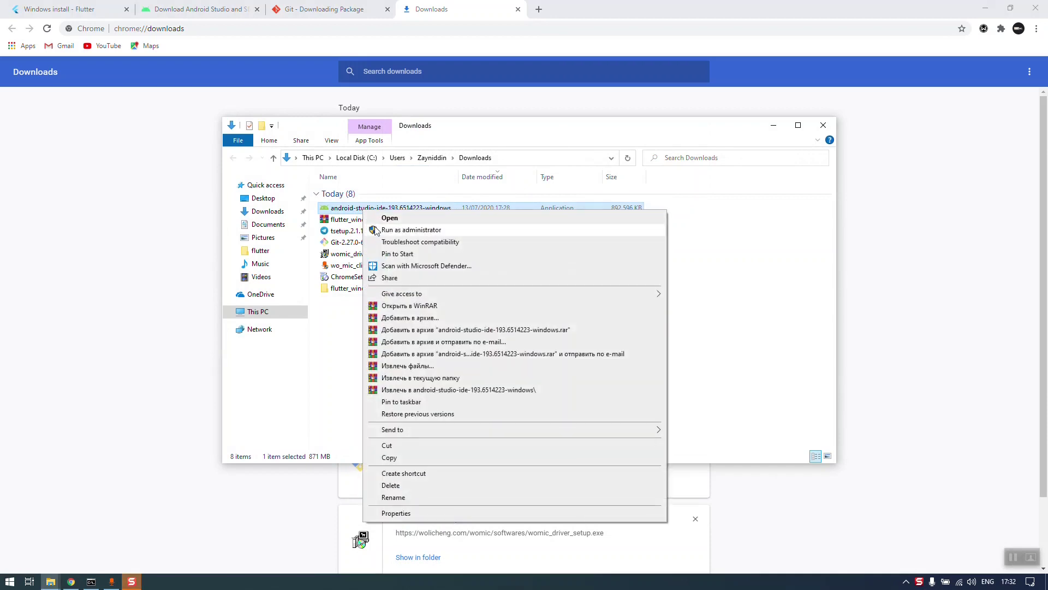
click(375, 230)
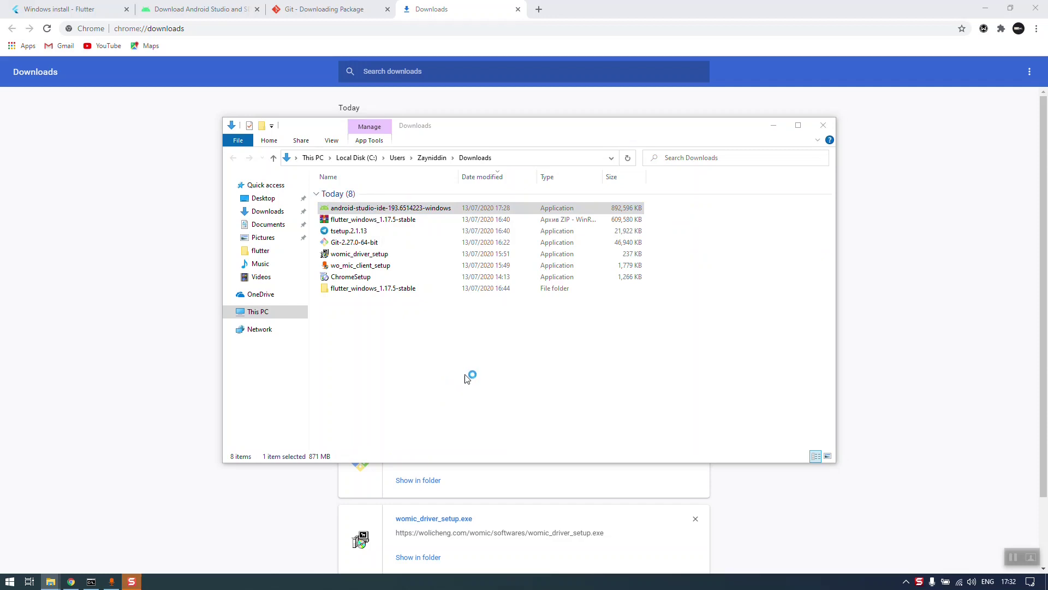
click(985, 8)
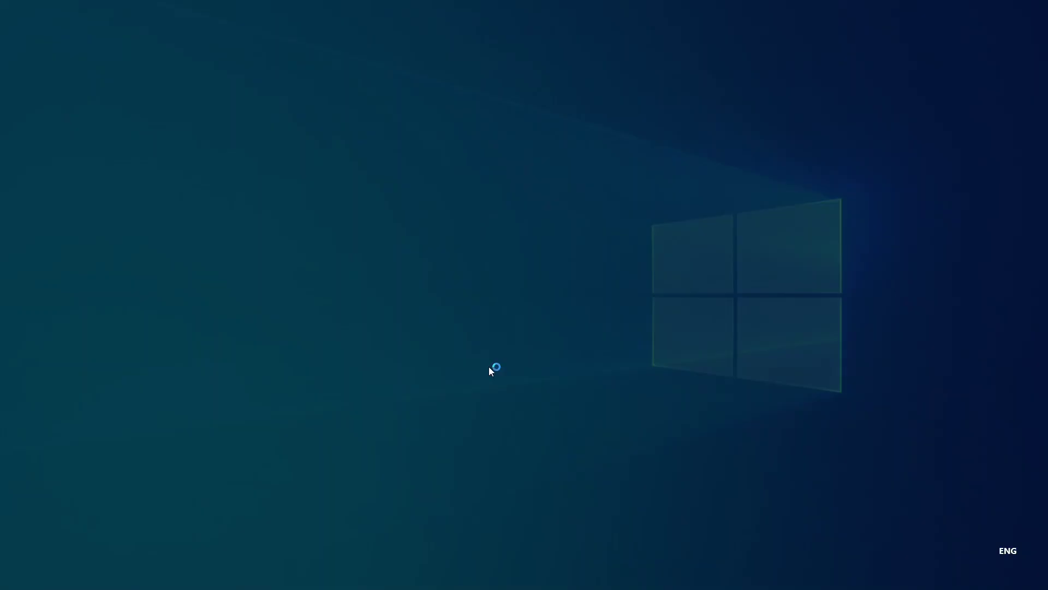
click(489, 366)
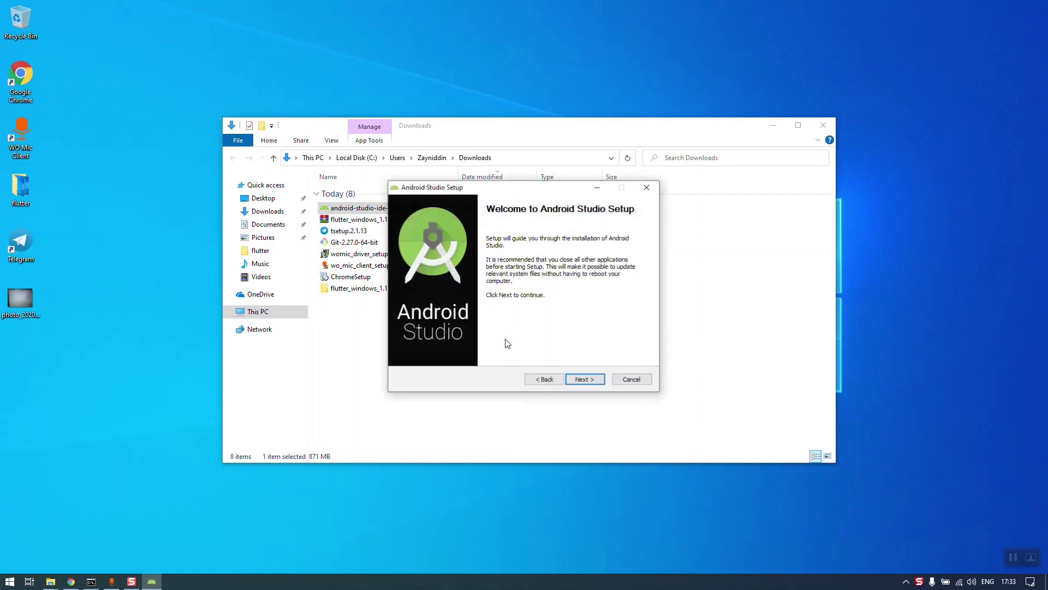
Install Android Studio with the Android Virtual Device component, the default location and the Android Studio Start Menu folder
click(584, 381)
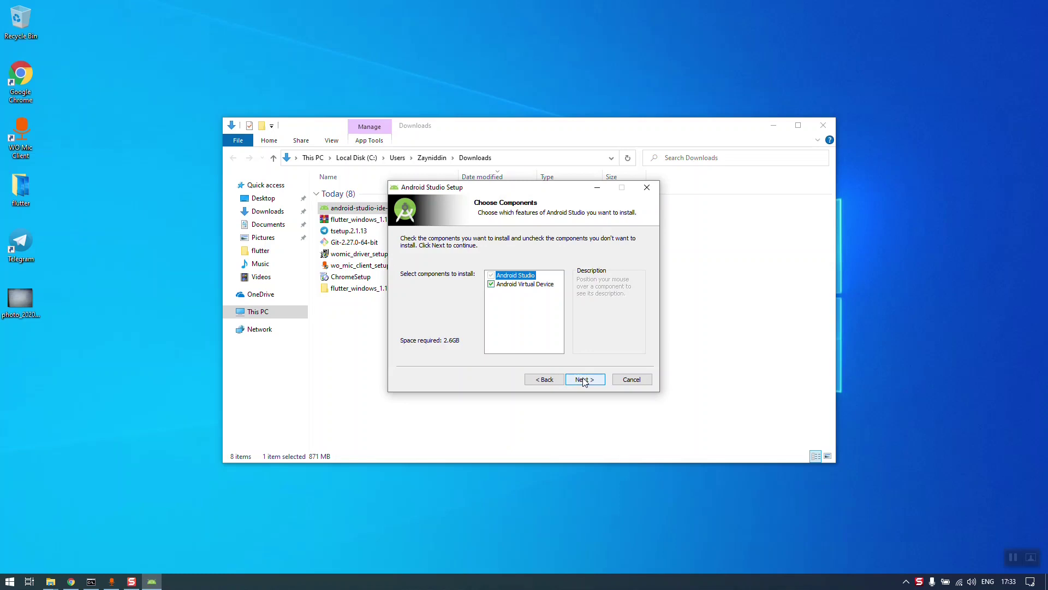
mouse_move(492, 288)
click(524, 284)
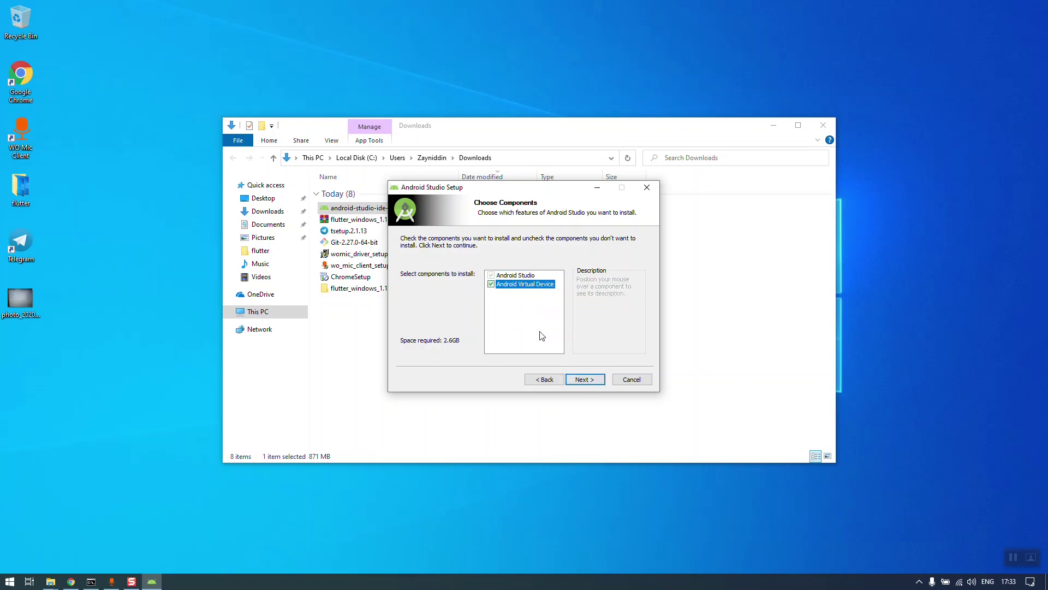
click(595, 384)
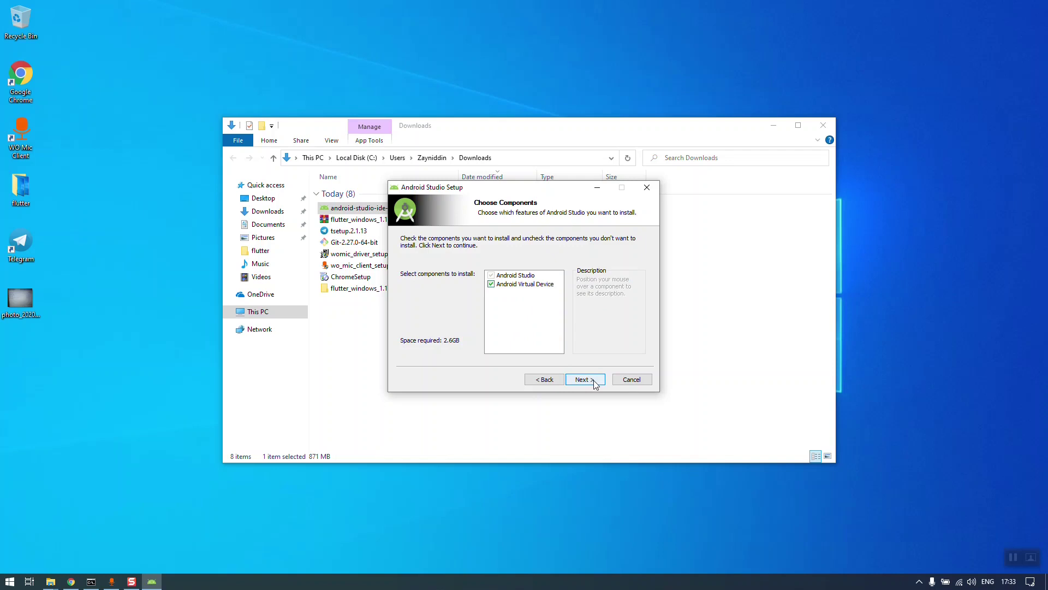
click(594, 381)
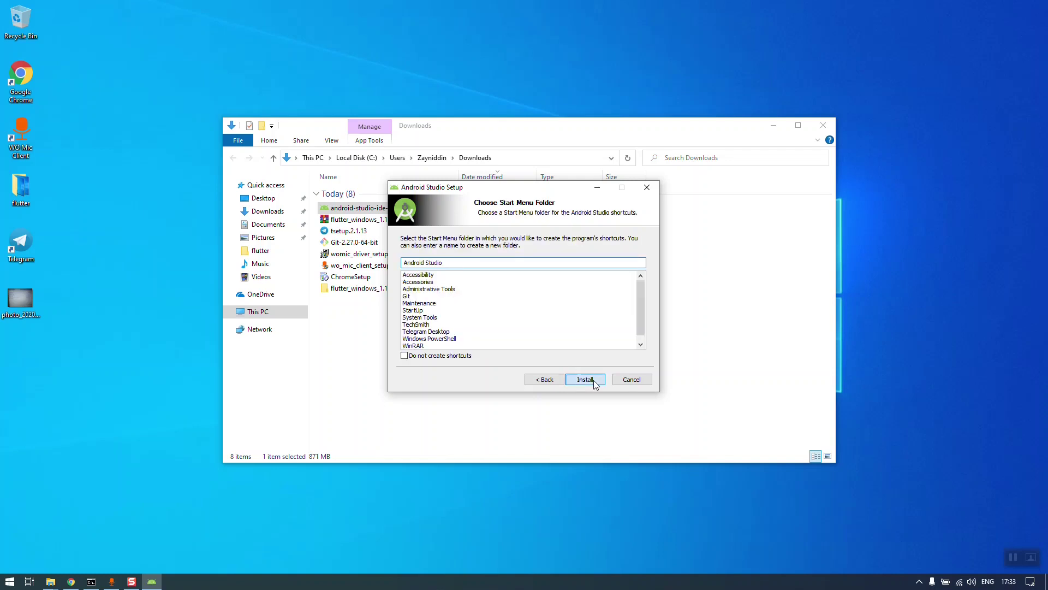
click(594, 381)
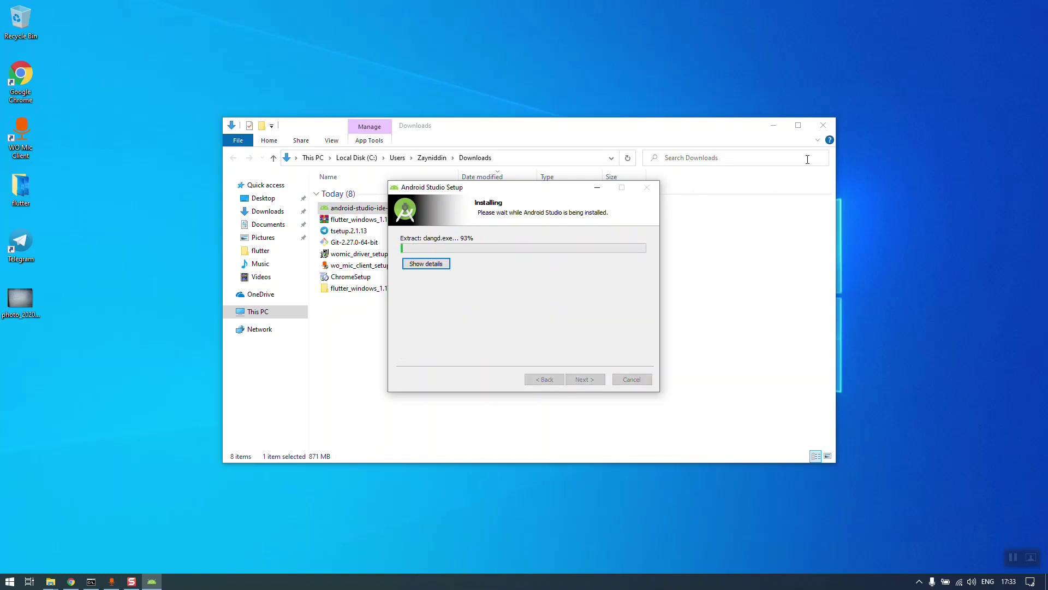
Finish the Android Studio installer so the program launches, and minimize the Downloads folder window
drag(481, 189, 396, 180)
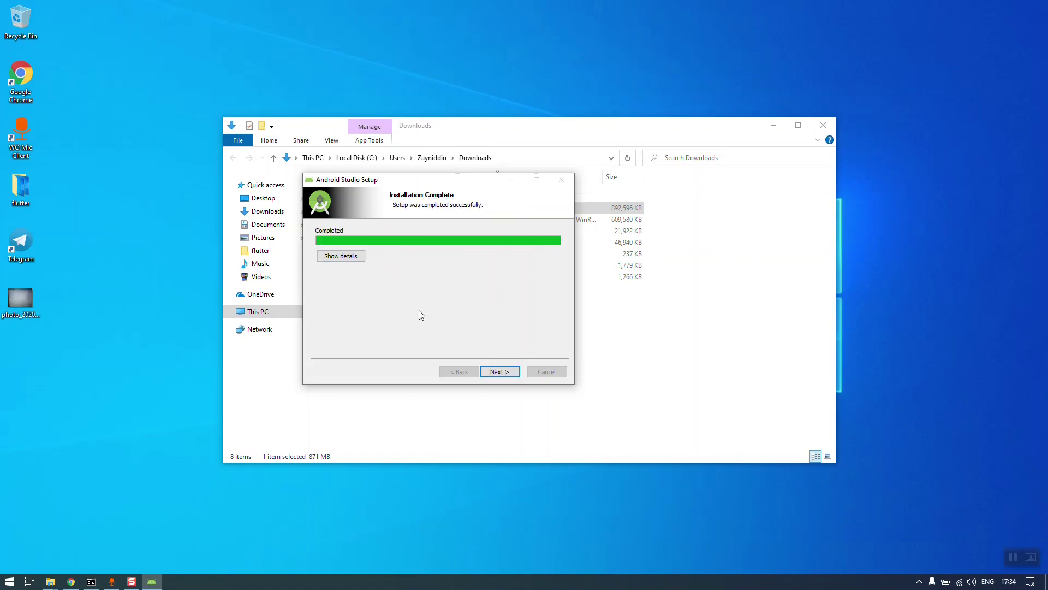
click(501, 372)
click(500, 372)
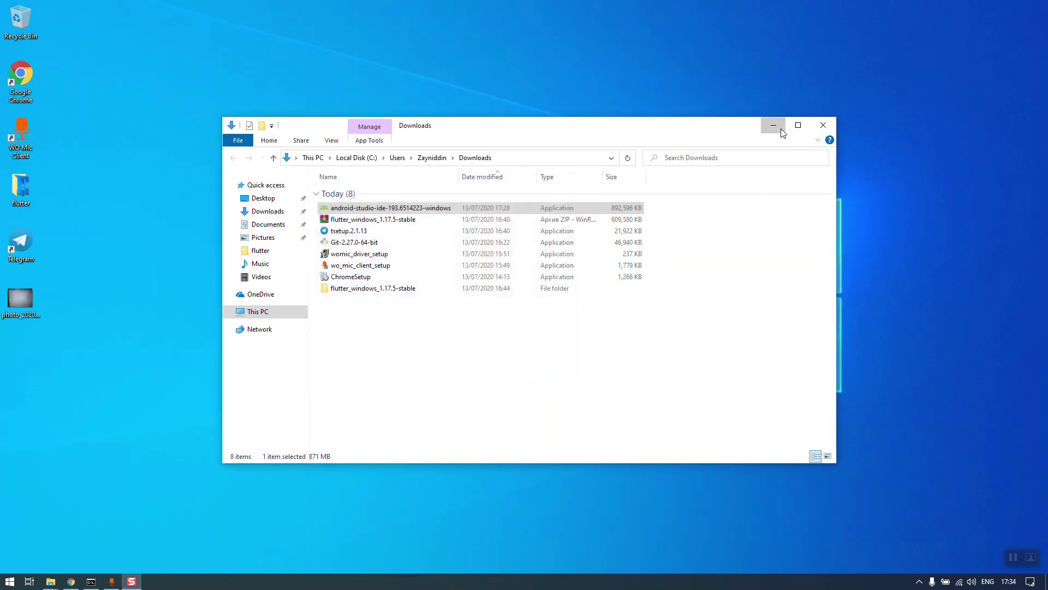
click(781, 130)
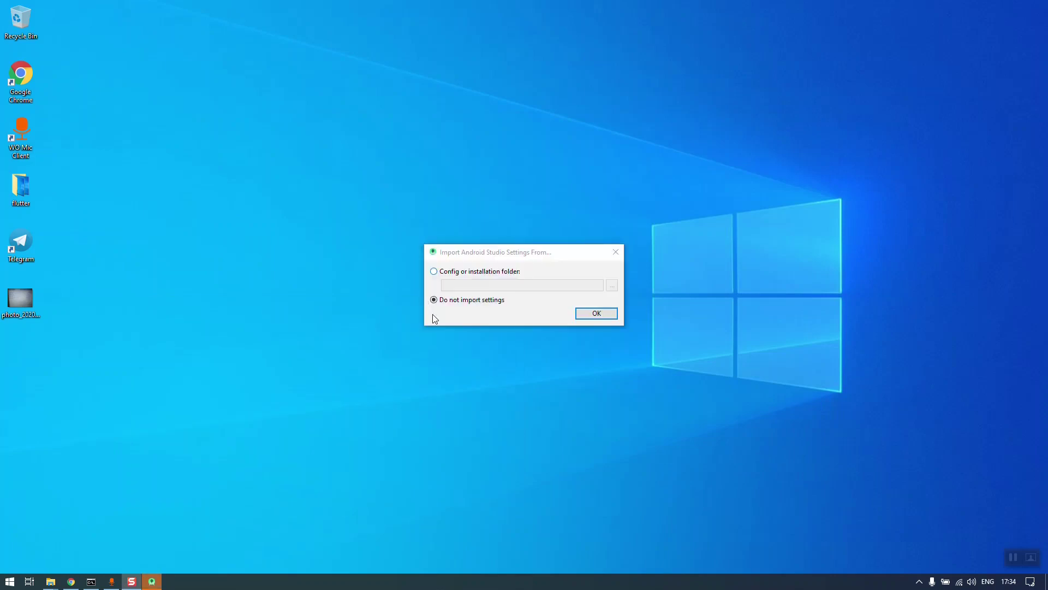
Start Android Studio without importing settings and decline sending usage statistics to Google
drag(471, 254, 423, 243)
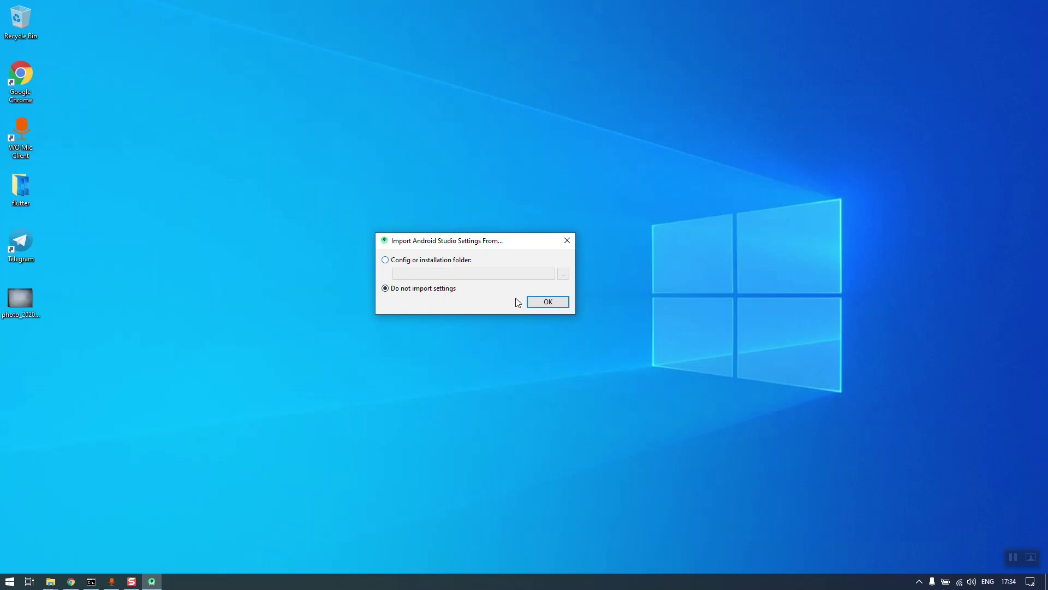
click(548, 301)
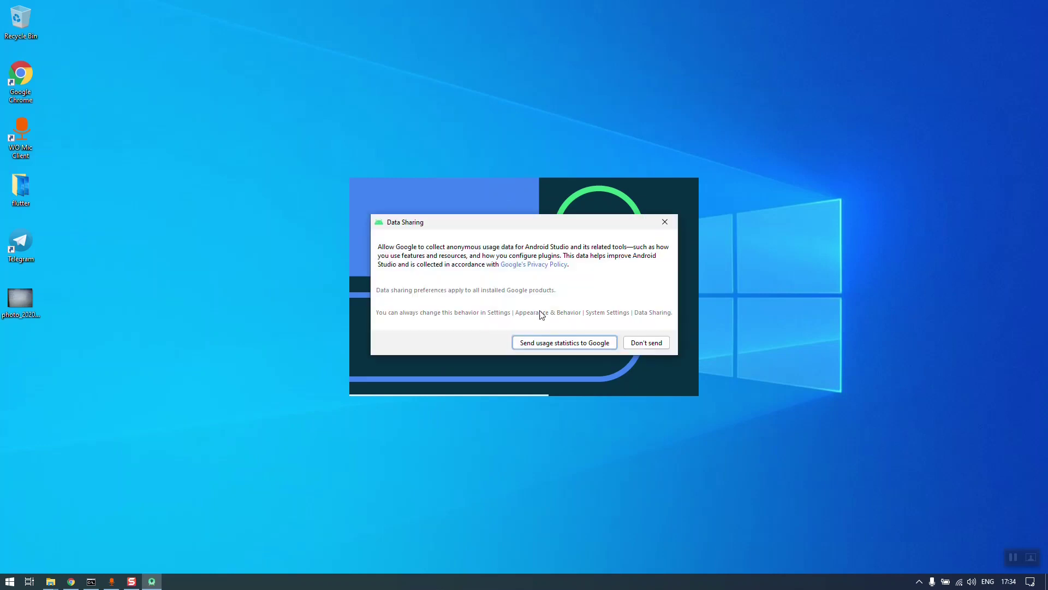
click(653, 348)
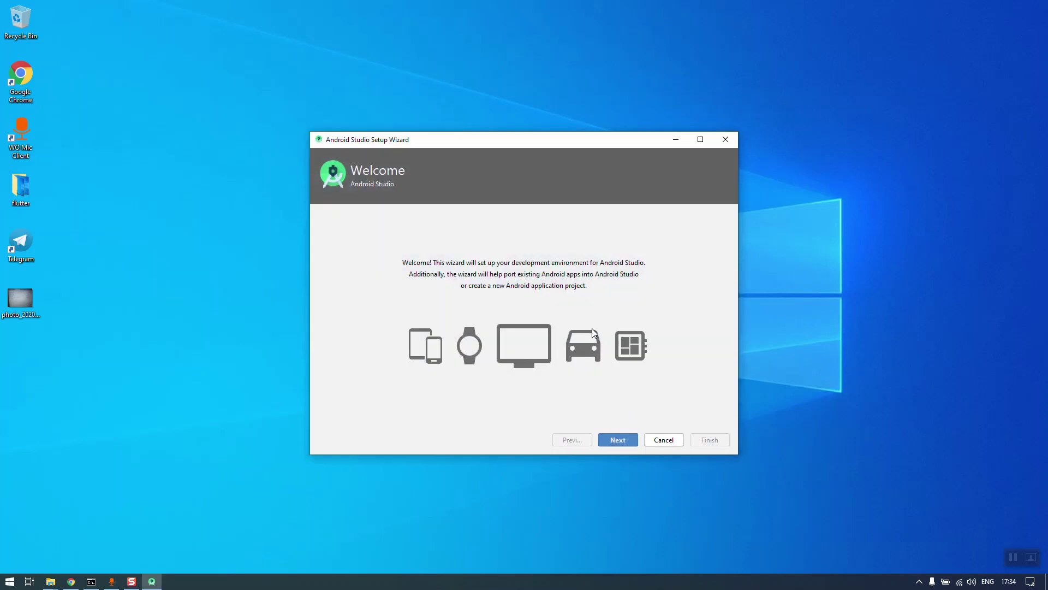
Choose the Standard setup type and the Darcula UI theme in the Android Studio Setup Wizard
click(617, 440)
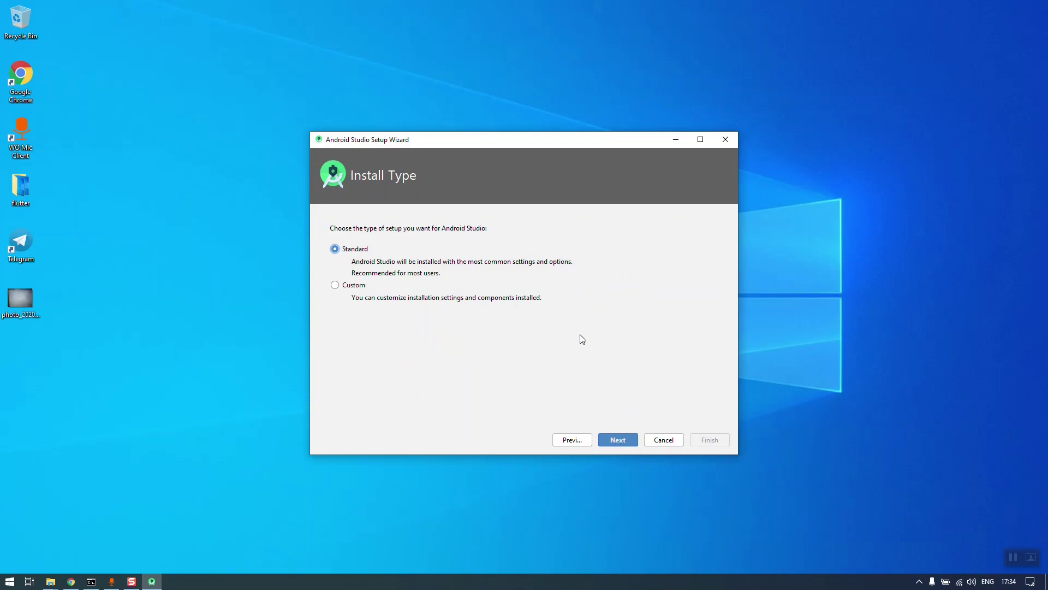
click(350, 286)
click(344, 250)
click(619, 439)
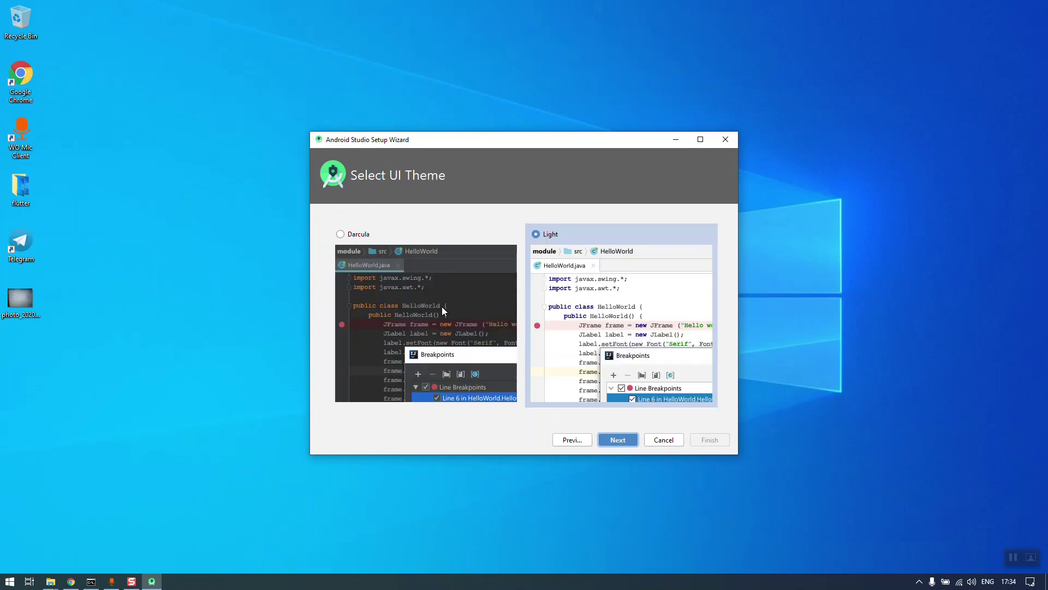
click(401, 305)
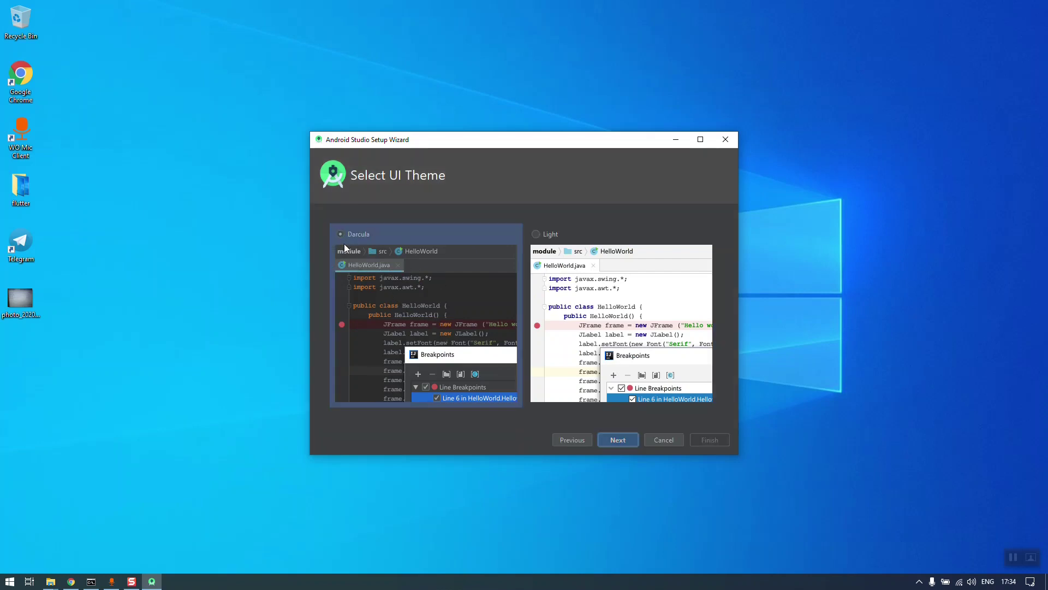
click(609, 439)
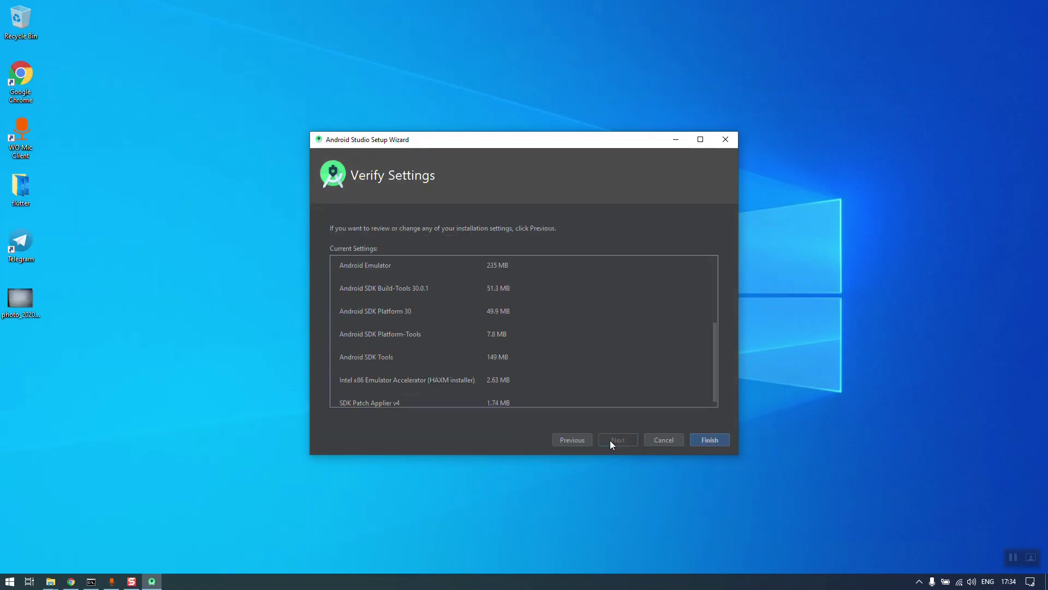
Review the setup type, SDK folder, JDK location and SDK components to download in the wizard's settings summary
scroll(515, 309, up, 5)
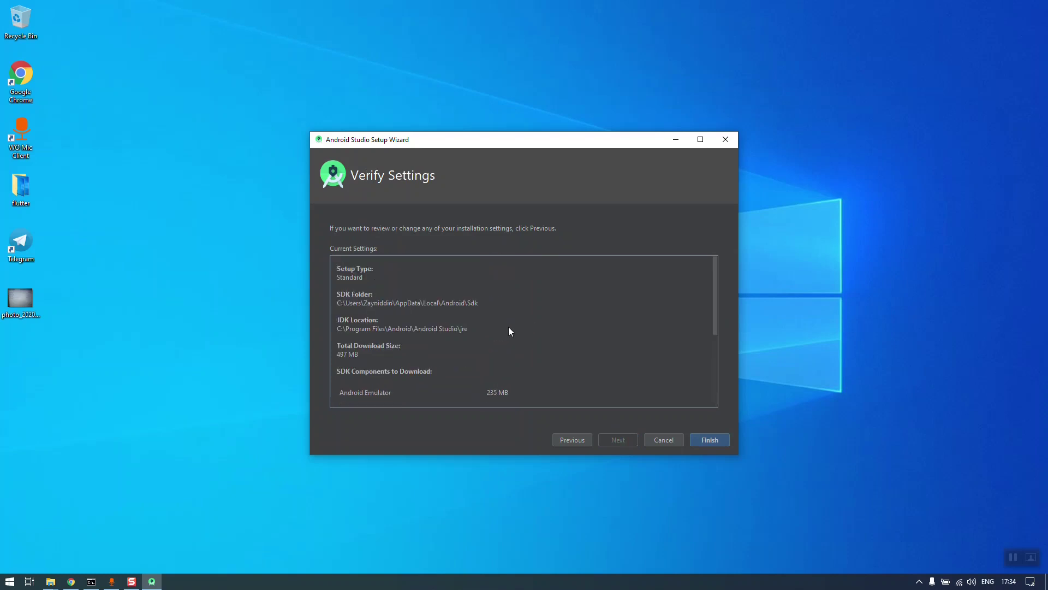
scroll(364, 373, down, 2)
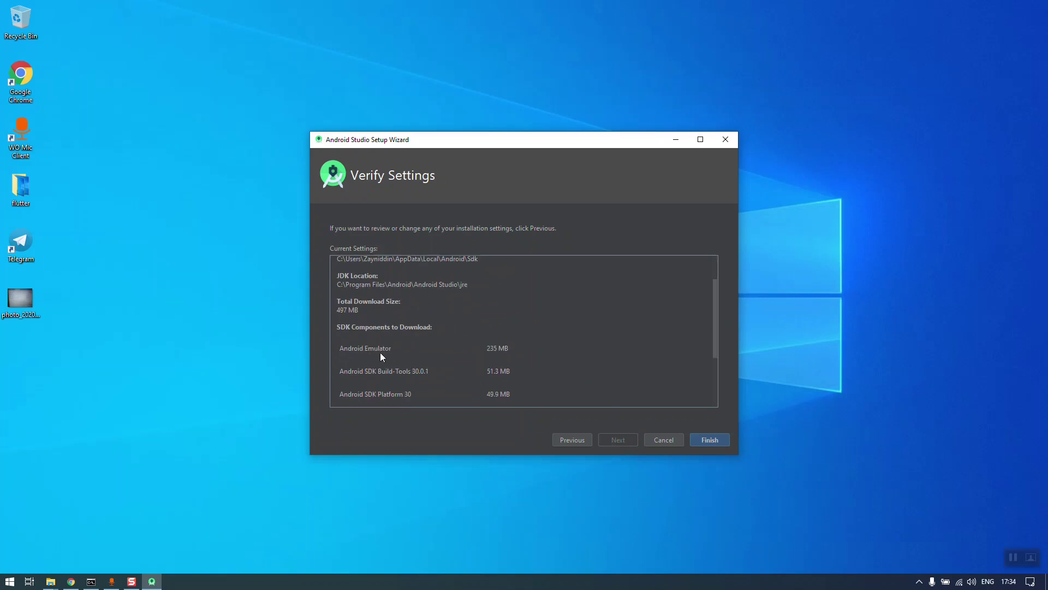
scroll(491, 377, down, 4)
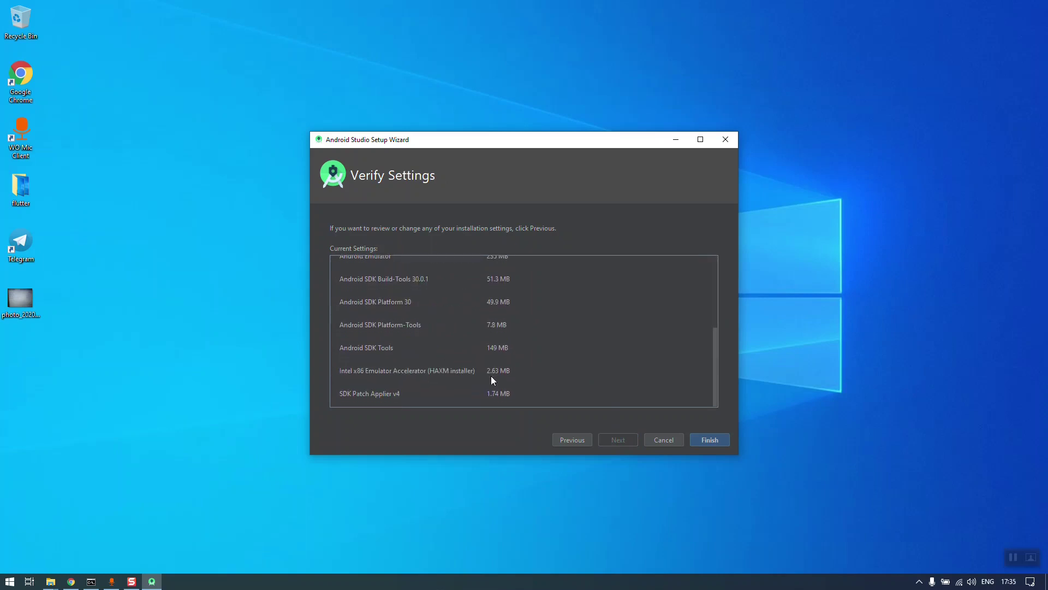
scroll(497, 360, up, 2)
scroll(496, 355, down, 2)
scroll(523, 340, up, 2)
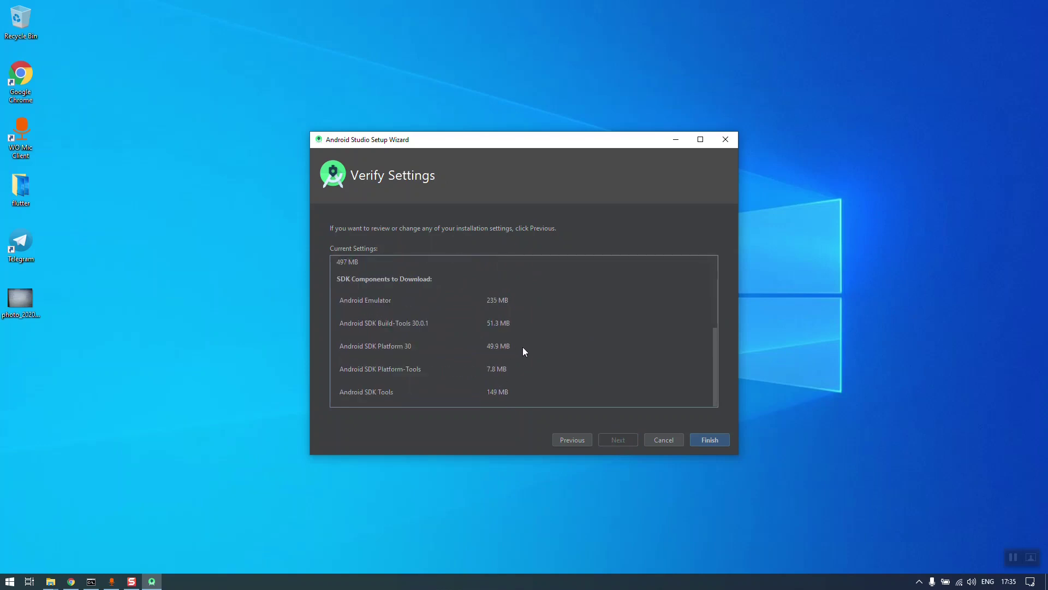
scroll(532, 328, down, 2)
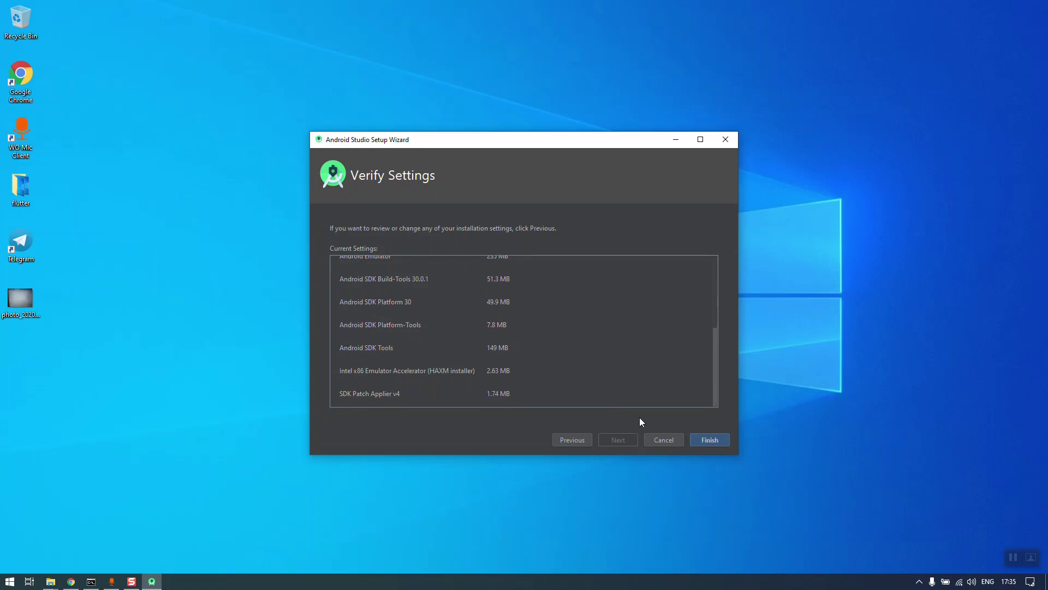
scroll(453, 355, up, 2)
scroll(422, 324, down, 2)
Accept the verified settings to start downloading the SDK components, and show the download details
click(710, 440)
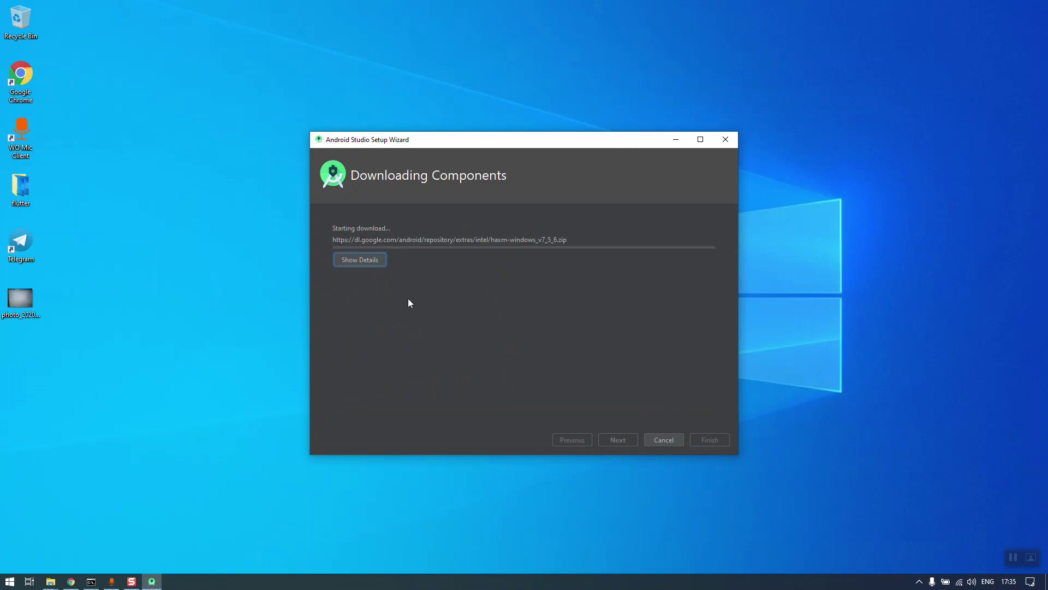
click(358, 260)
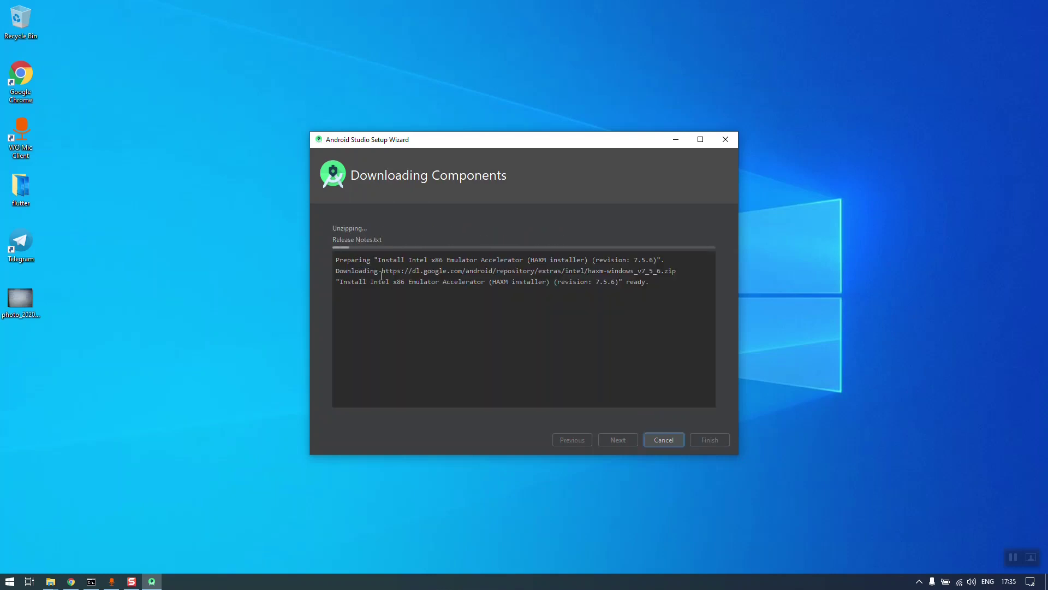
drag(464, 144, 392, 116)
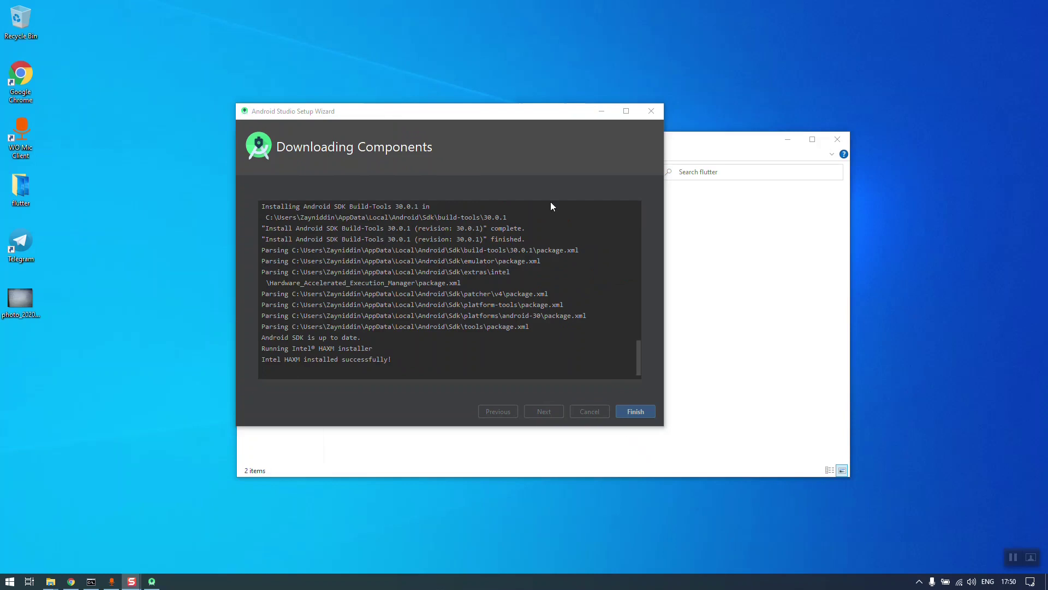
Open the Settings for New Projects dialog from the Android Studio welcome screen
click(587, 403)
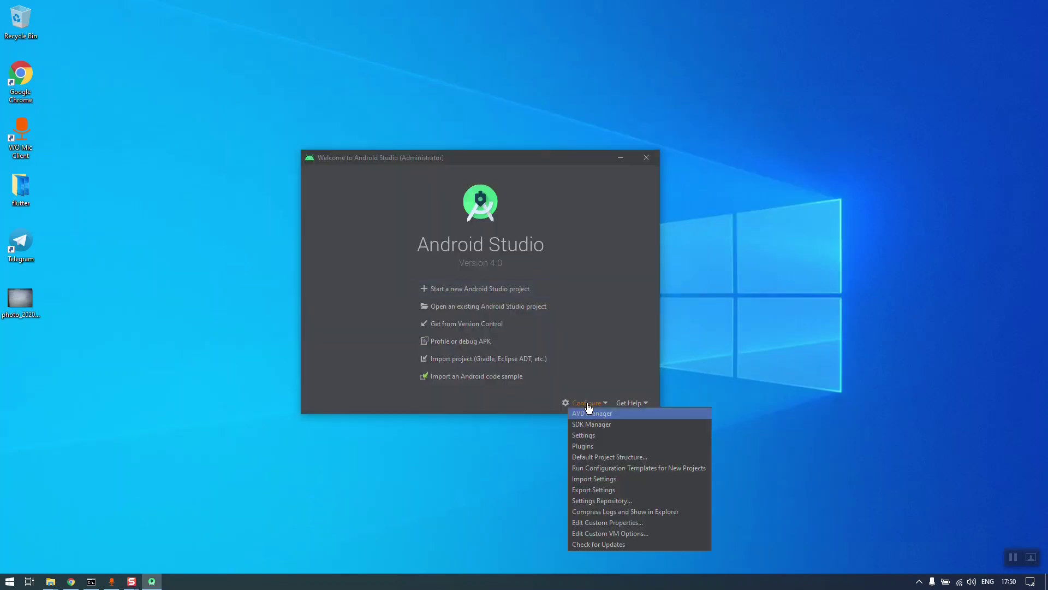
click(589, 435)
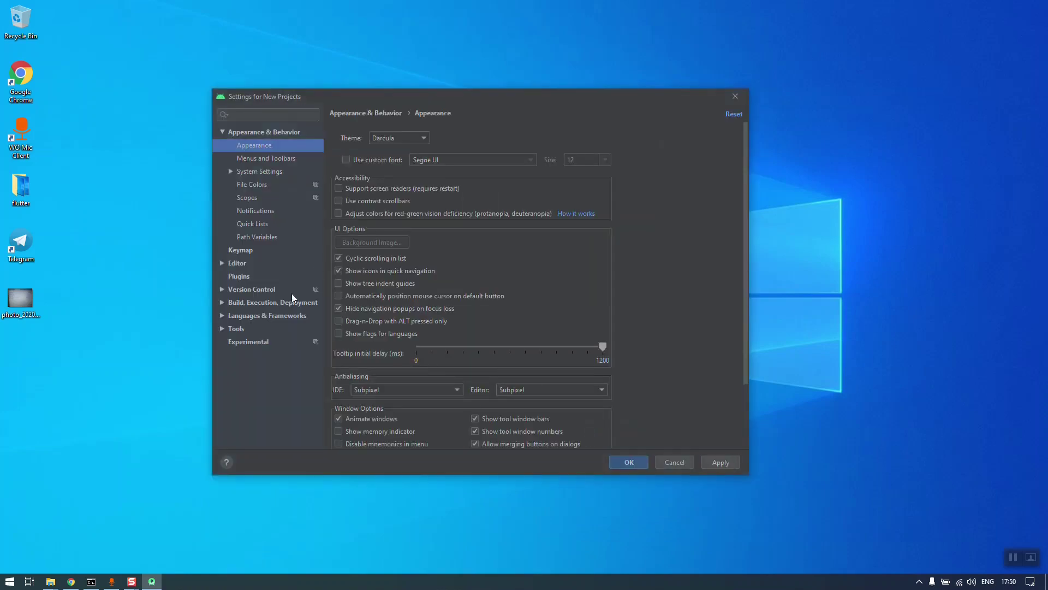
Search the settings for "exten" and clear the search
click(241, 108)
text(exten)
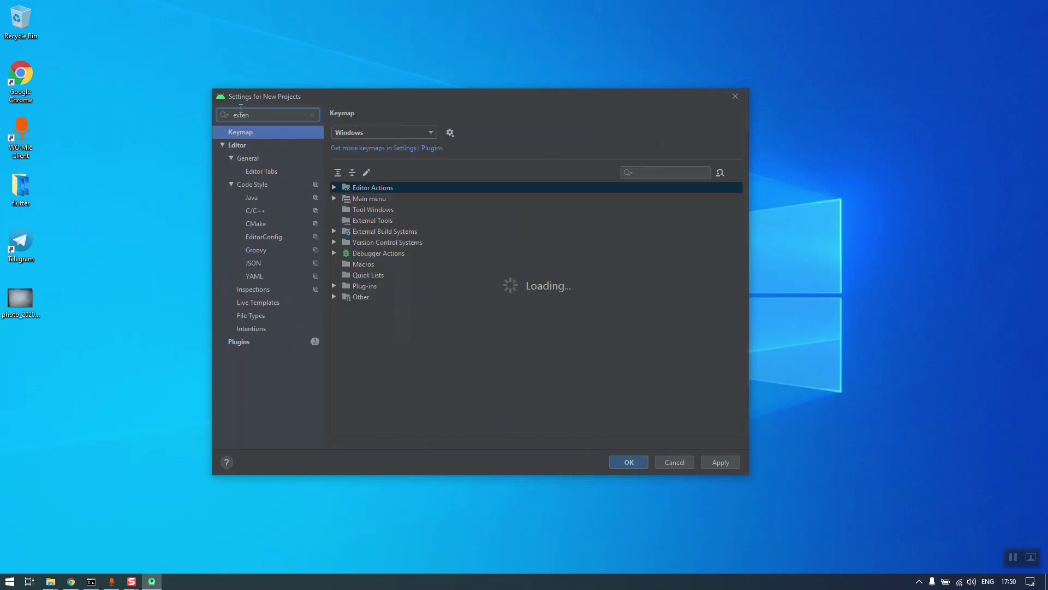
key(BackSpace)
key(BackSpace)
key(BackSpace)
key(BackSpace)
key(BackSpace)
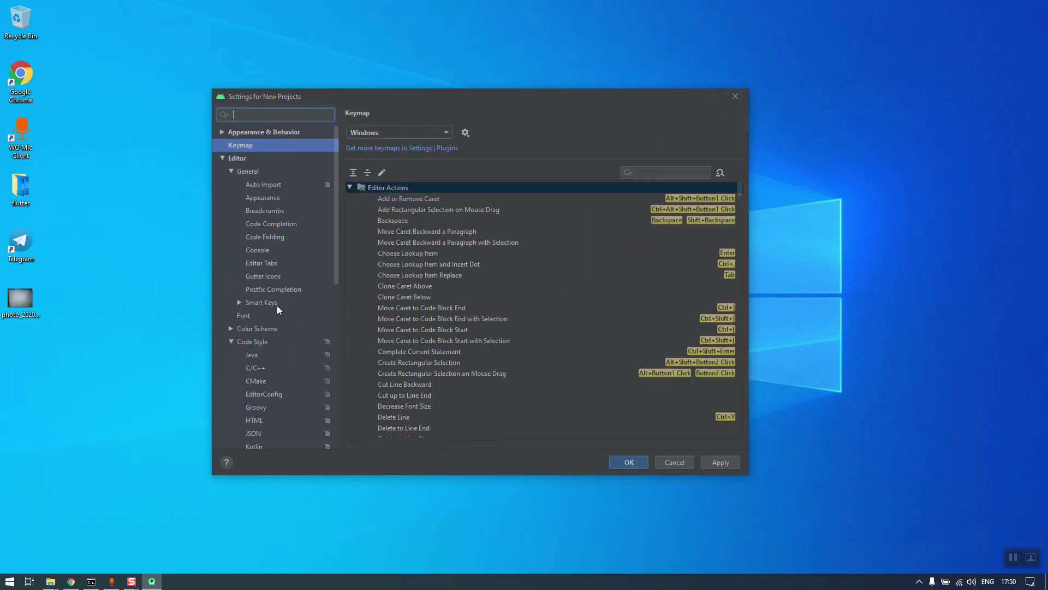
Find the Dart plugin in the plugin marketplace by searching "dart", install it and restart the IDE
click(231, 341)
click(222, 158)
click(244, 164)
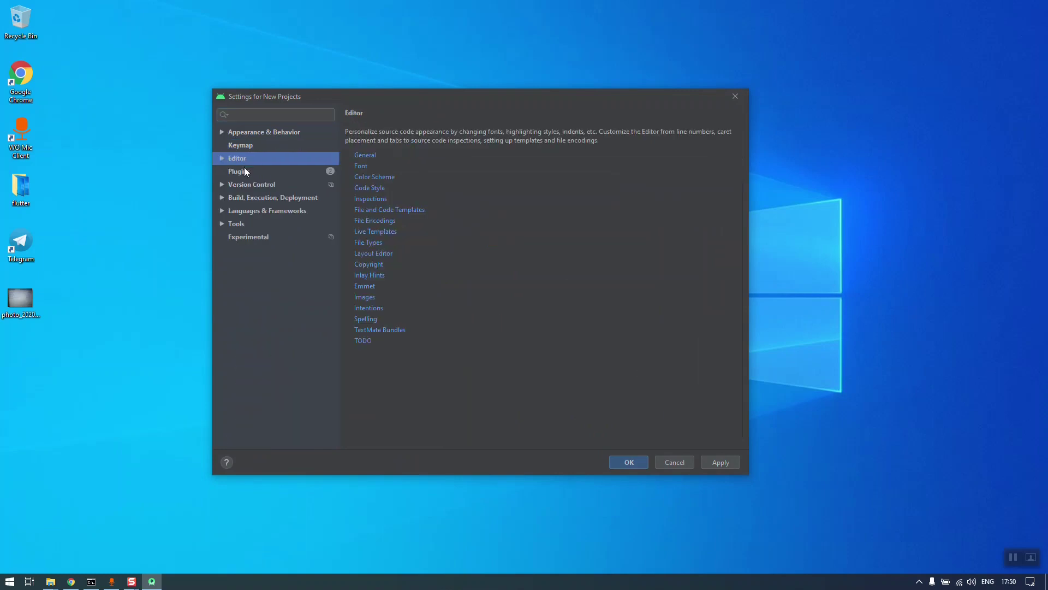
click(244, 171)
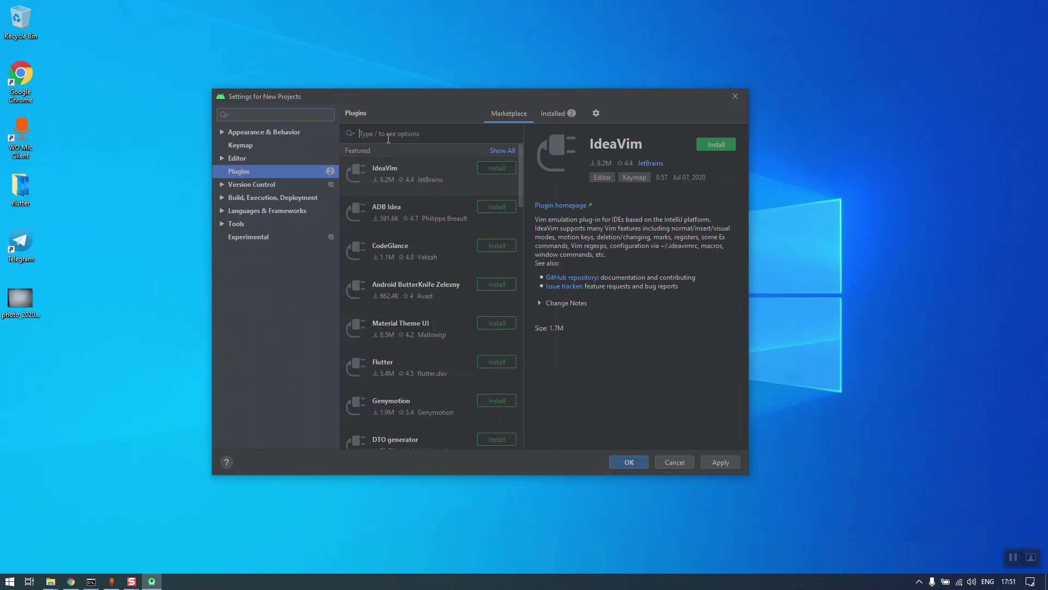
text(dart)
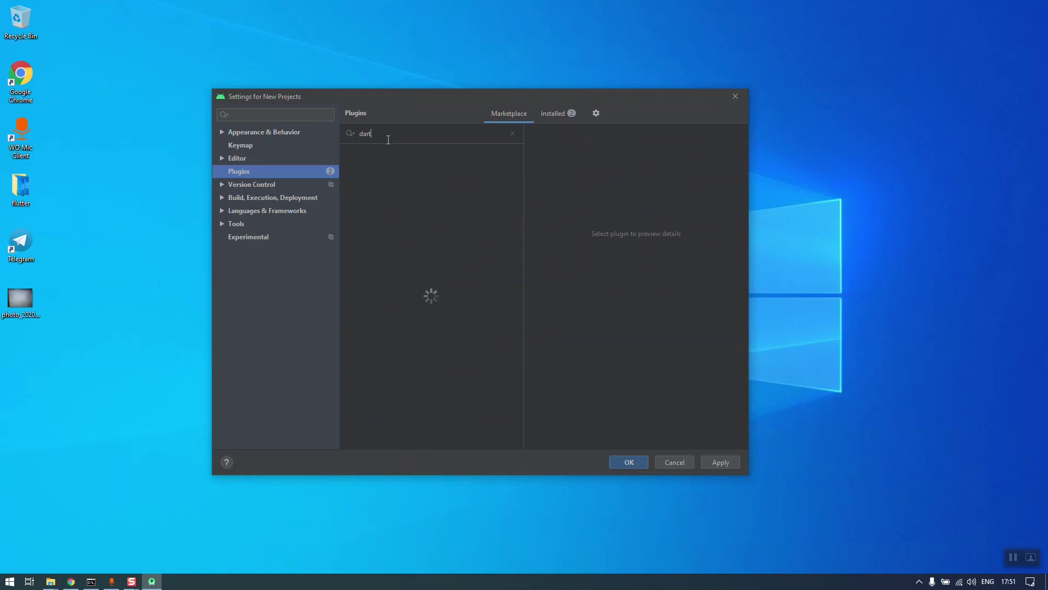
click(501, 170)
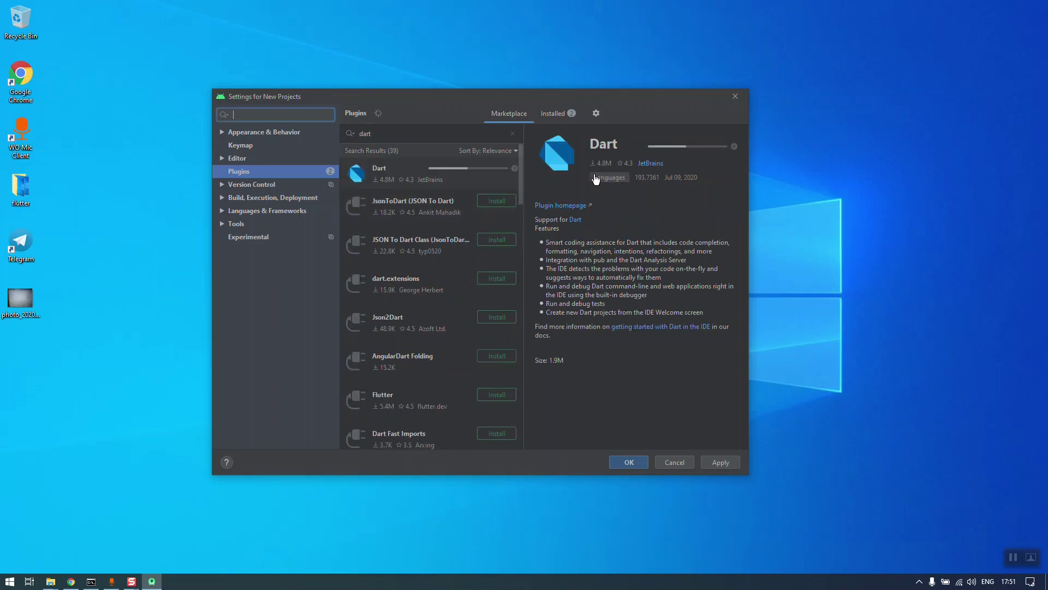
click(713, 144)
click(457, 301)
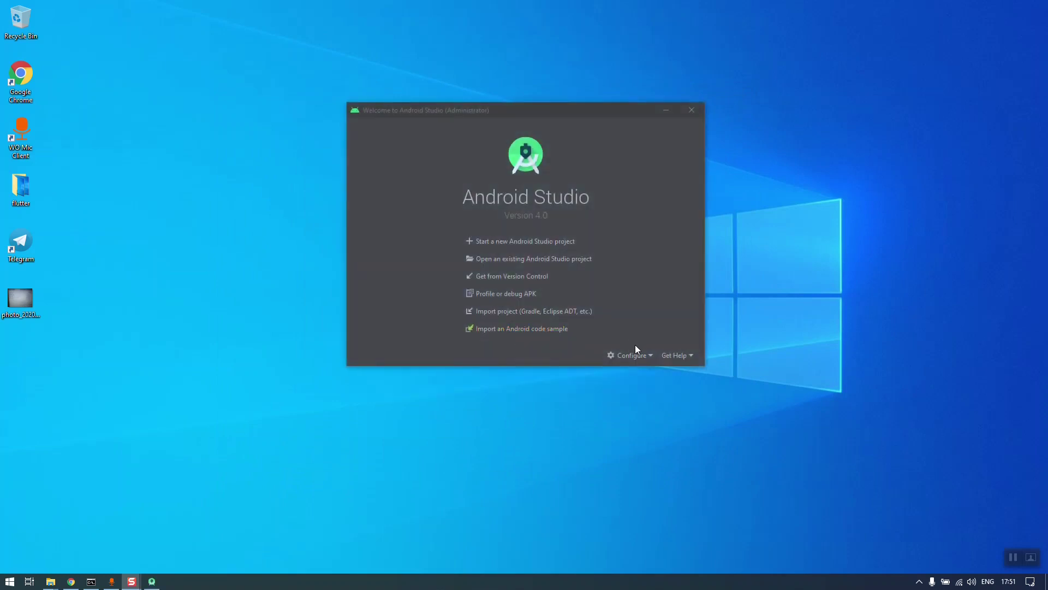
Search the plugin marketplace for "Flut", install the Flutter plugin with the third-party privacy note accepted, and restart the IDE
click(632, 356)
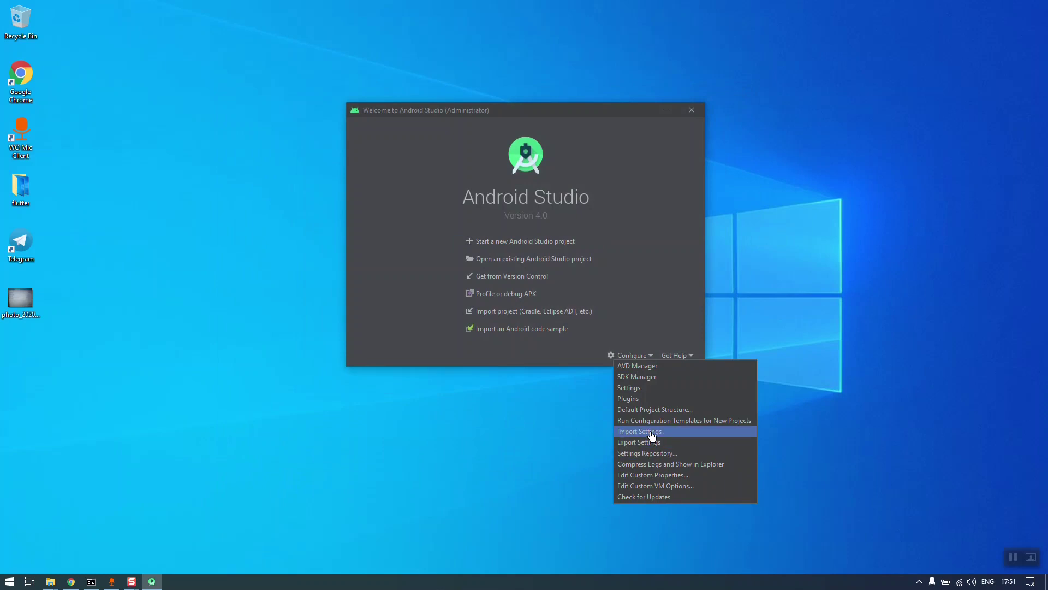
click(644, 388)
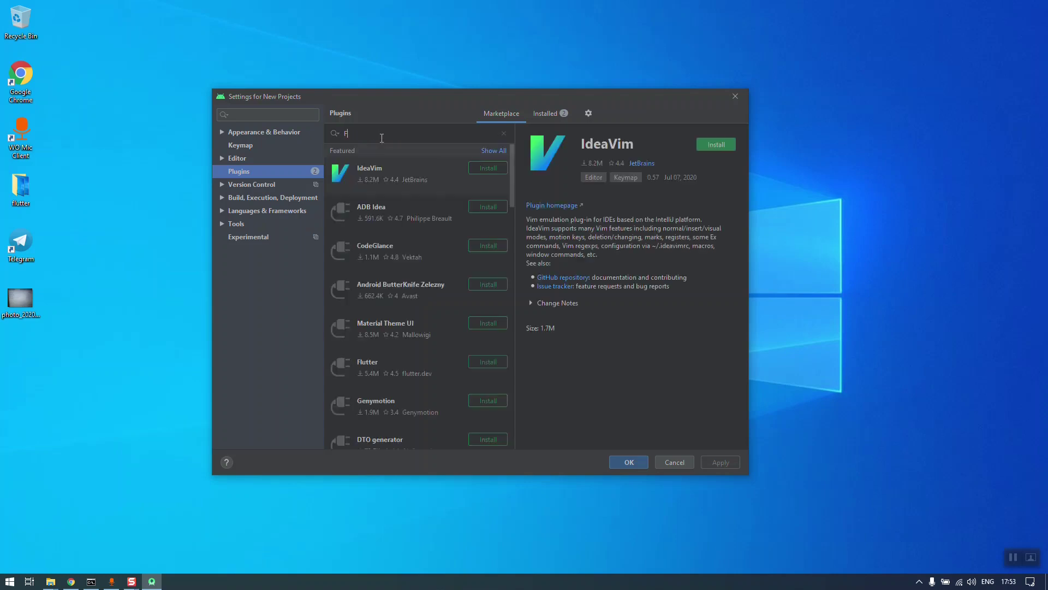
text(Flut)
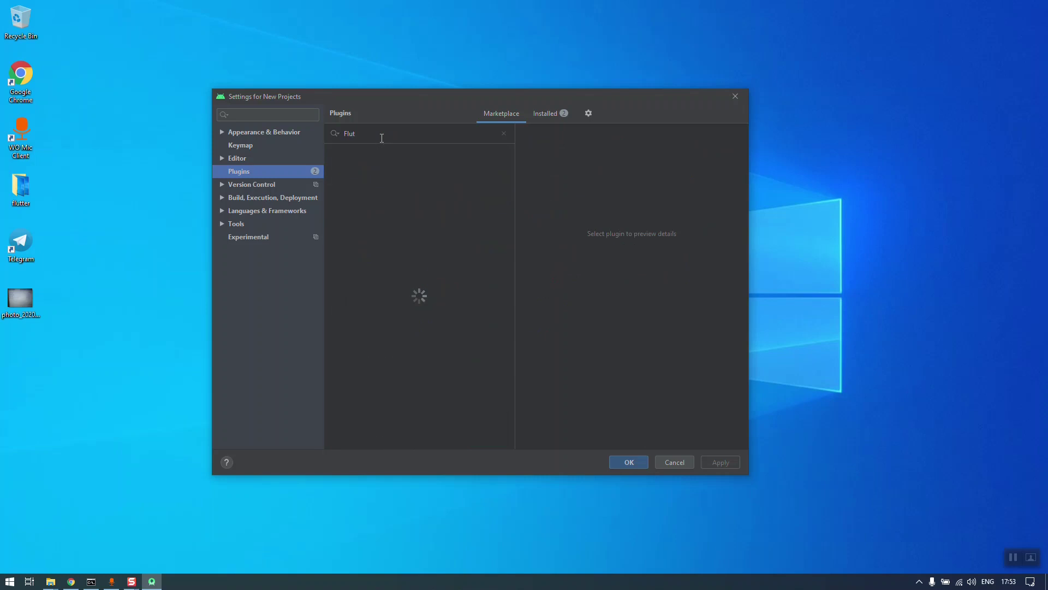
click(486, 168)
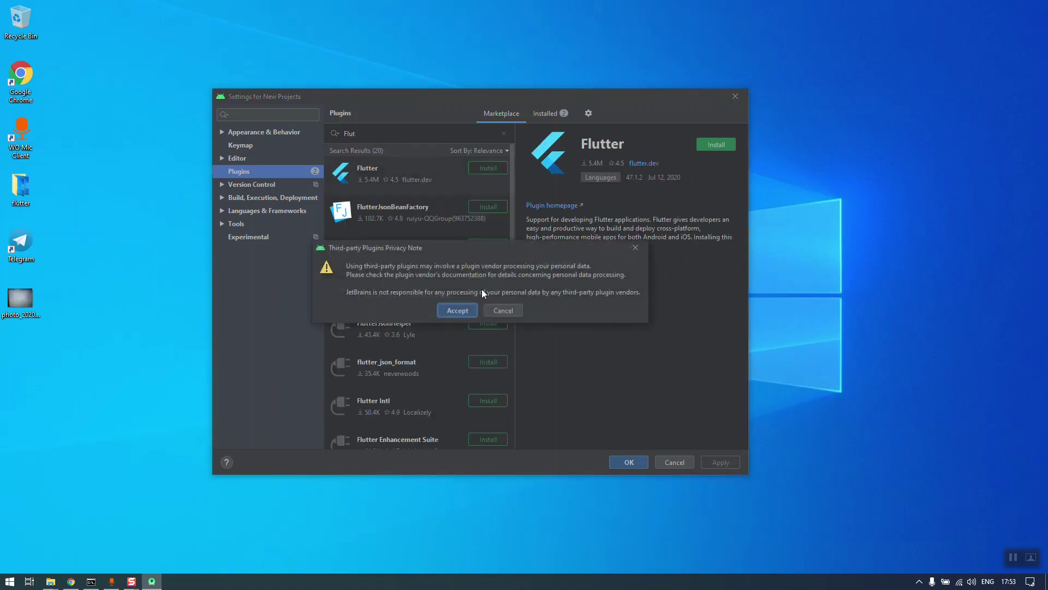
click(459, 309)
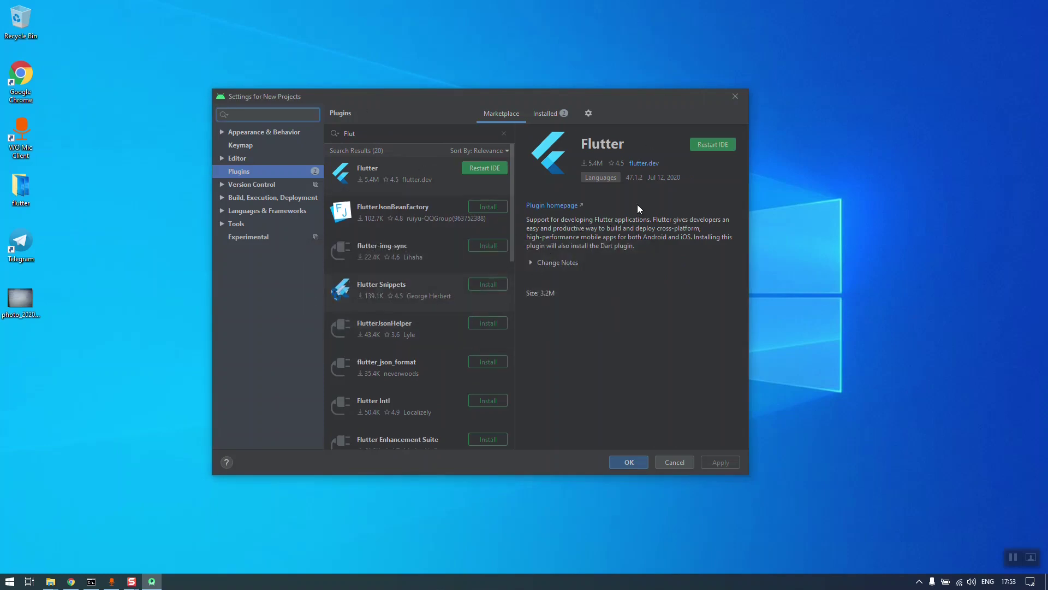
click(701, 148)
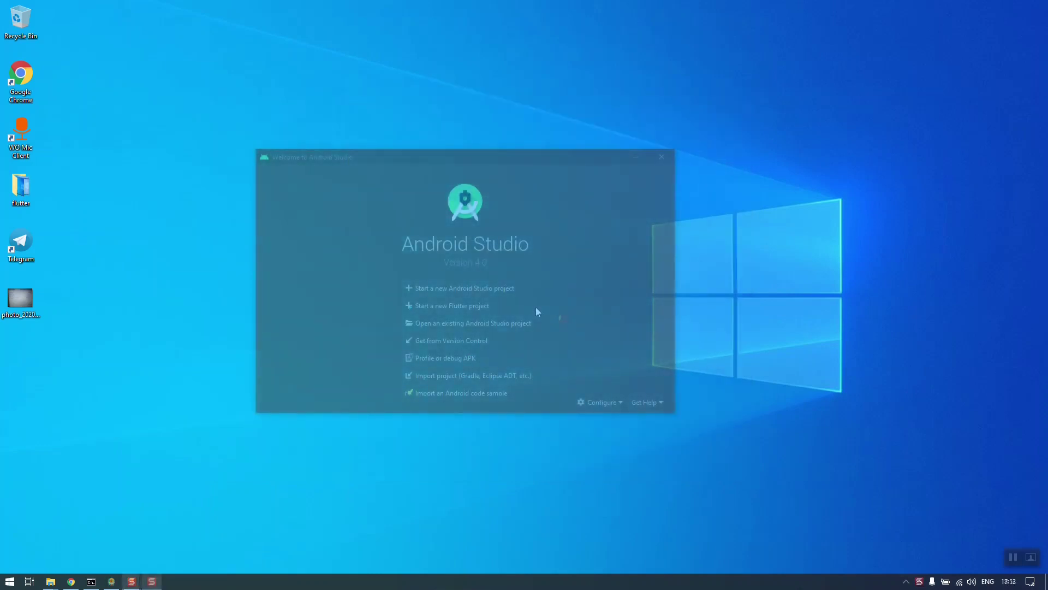
Start a new Flutter project of type Flutter Application and name it flutter_first
click(465, 307)
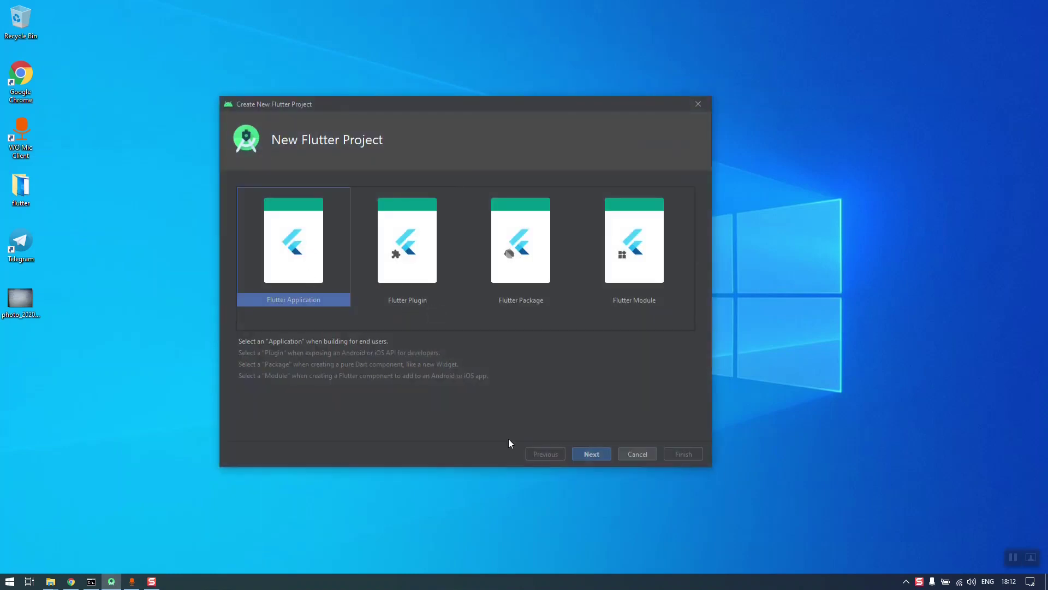
click(591, 455)
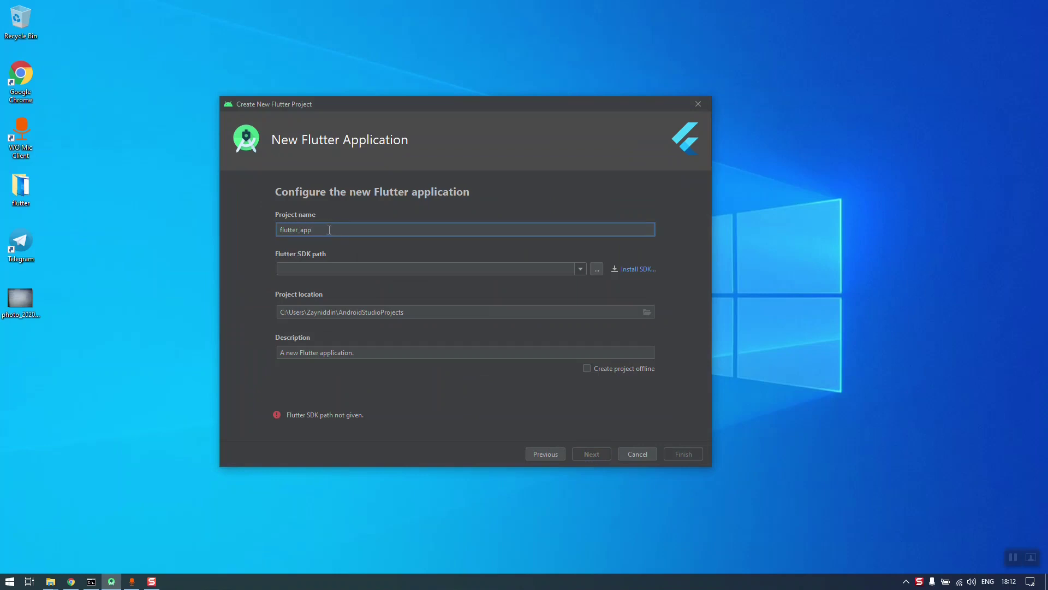
key(BackSpace)
key(BackSpace)
key(BackSpace)
text(first)
Set the project's Flutter SDK path to C:\src\flutter and continue to the package name settings
click(352, 266)
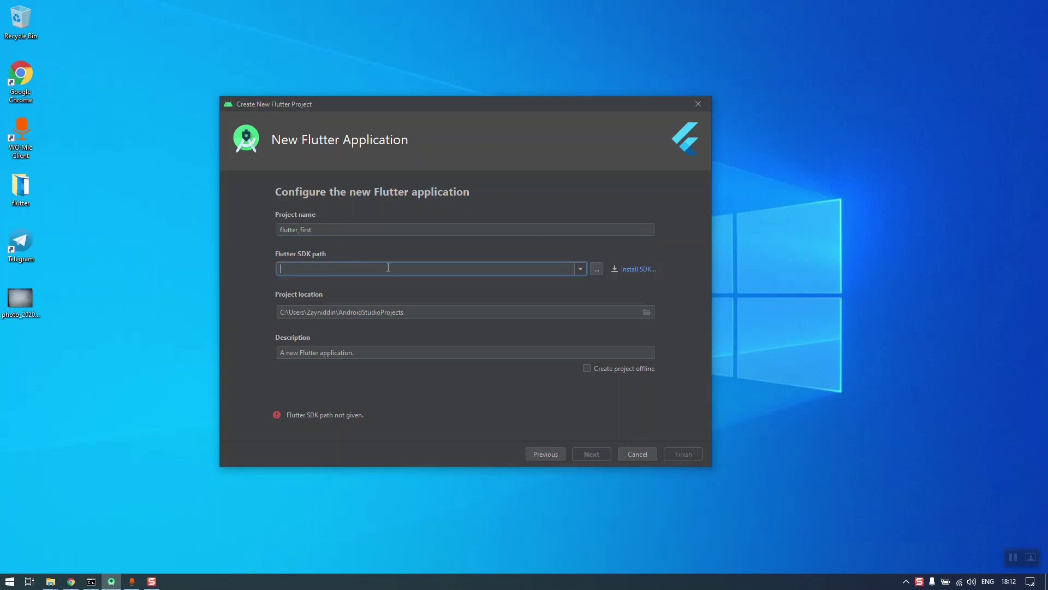
click(597, 268)
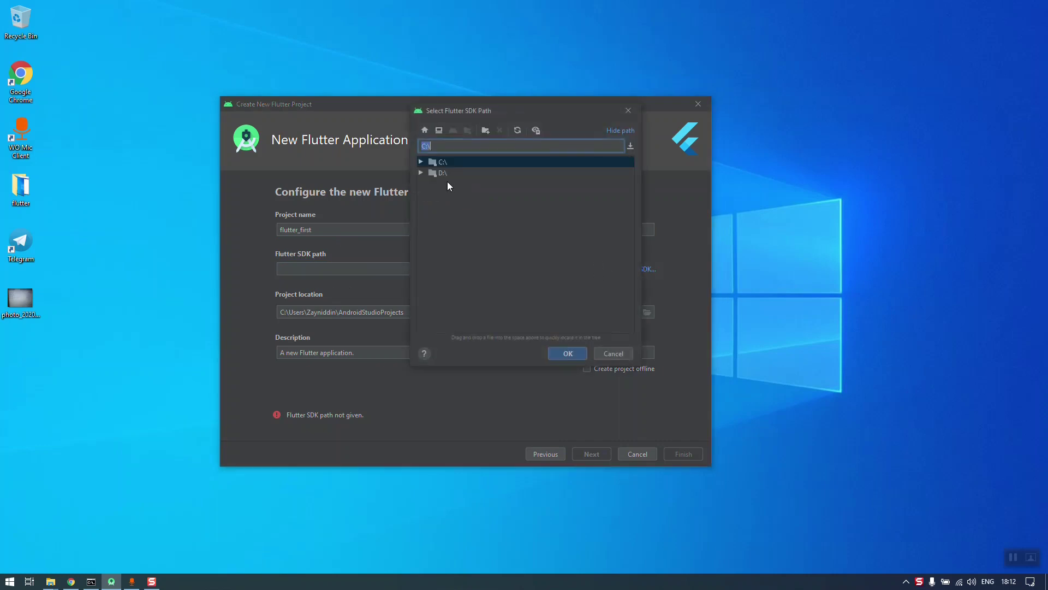
click(422, 162)
click(431, 227)
click(456, 238)
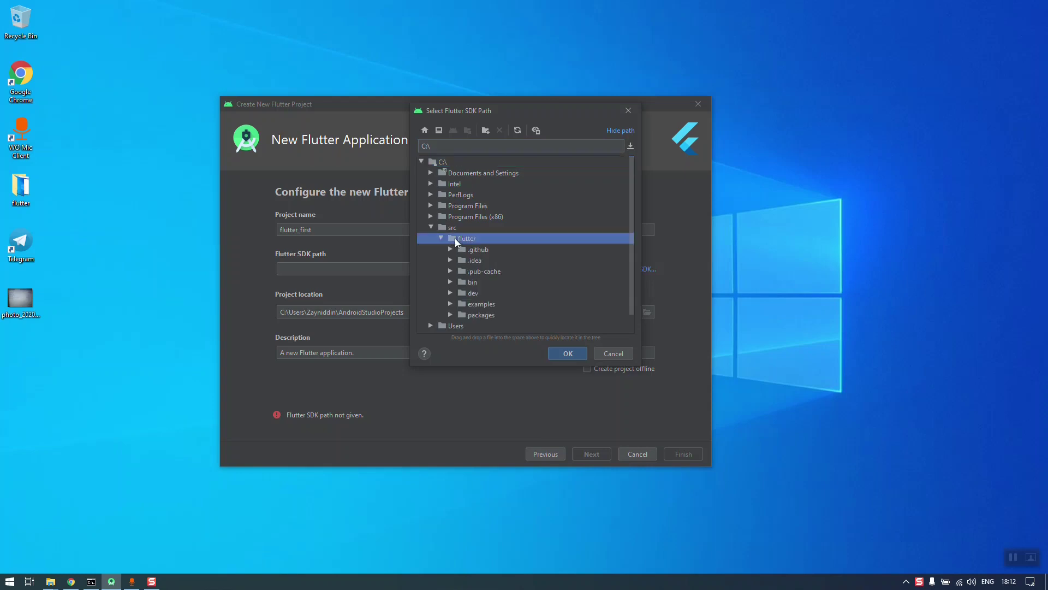
click(567, 354)
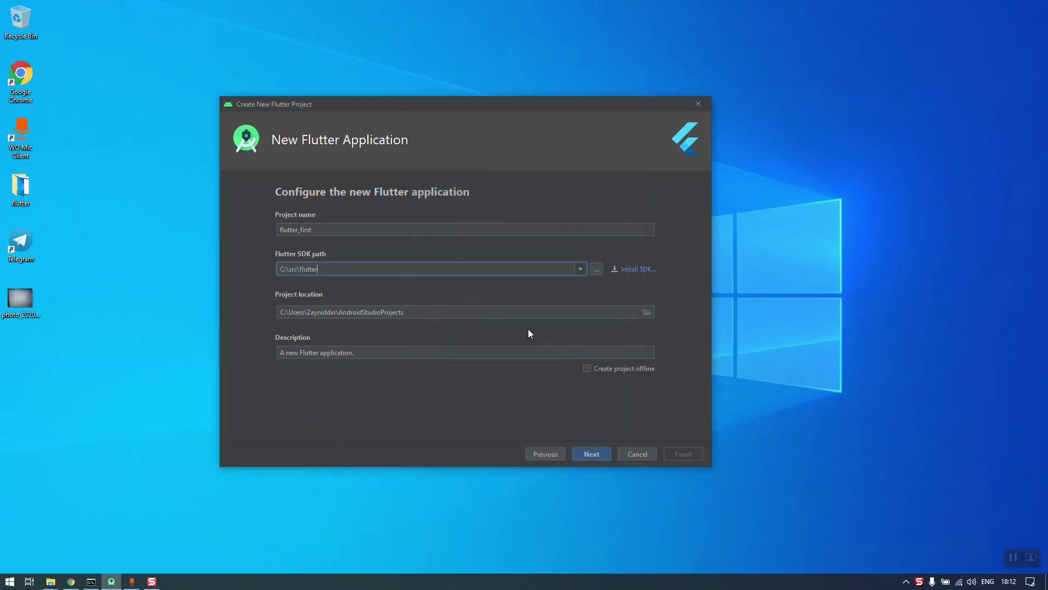
click(589, 457)
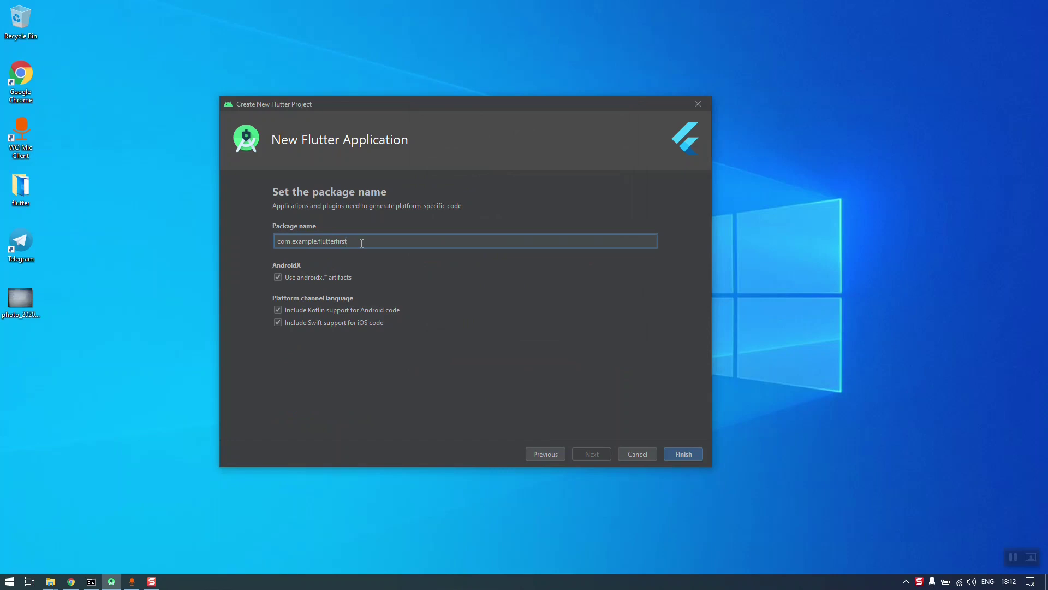
Examine the parts of the new application's package name, com.example.flutterfirst, by highlighting its text
key(shift+Left)
key(shift+Left)
key(shift+Left)
key(shift+Left)
key(shift+Left)
key(shift+Left)
key(shift+Left)
key(shift+Left)
key(shift+Left)
key(shift+Left)
key(shift+Left)
key(shift+Left)
key(shift+Left)
key(shift+Left)
key(shift+Left)
key(shift+Left)
key(shift+Left)
key(shift+Left)
key(shift+Left)
key(shift+Left)
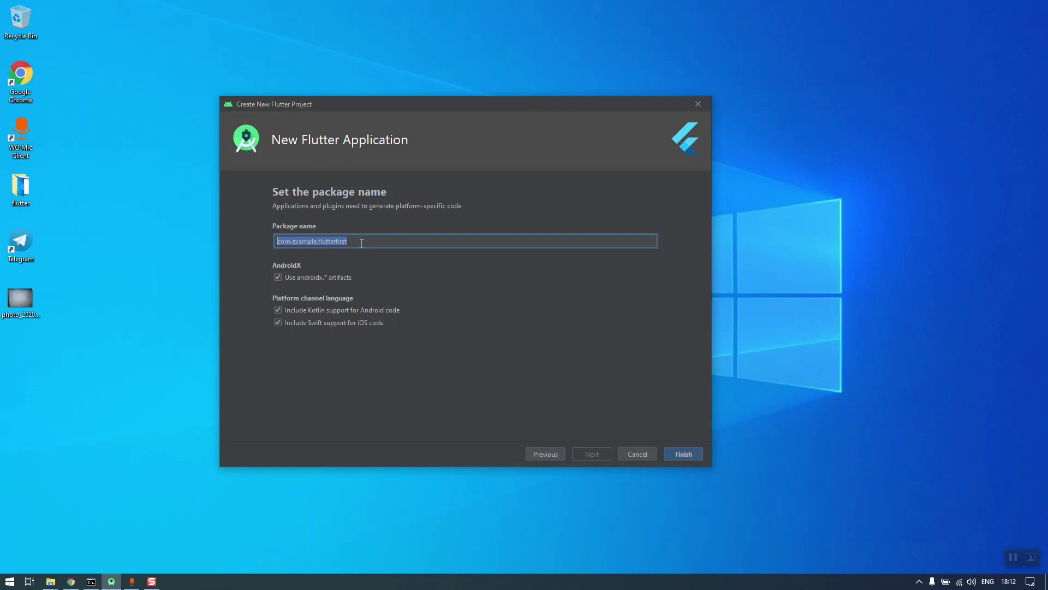
click(362, 243)
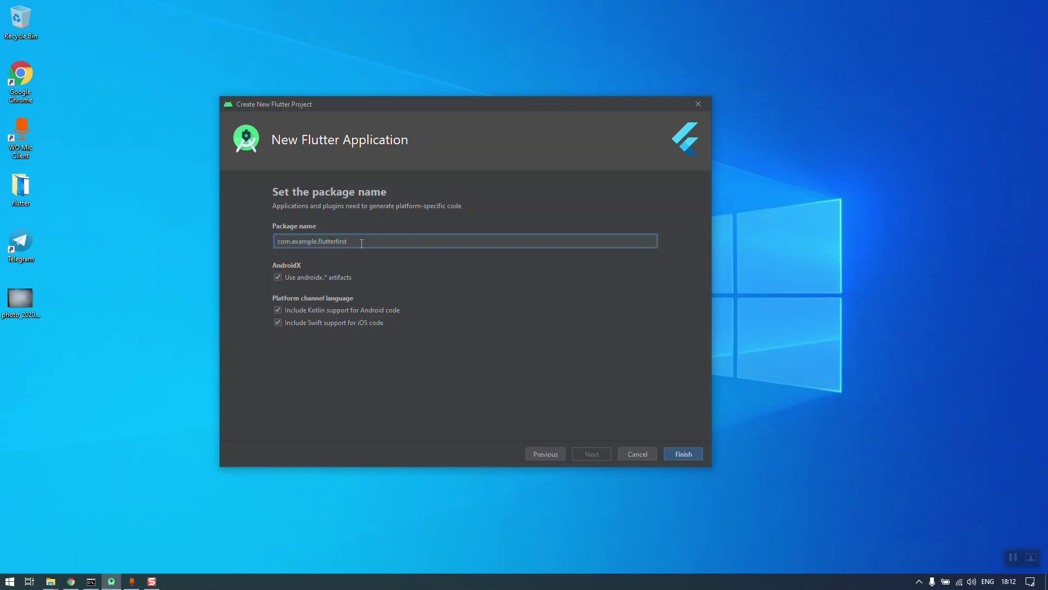
key(shift+Left)
key(shift+Left)
key(shift+Left)
key(shift+Left)
key(shift+Left)
key(shift+Left)
key(shift+Left)
key(shift+Left)
key(shift+Left)
key(shift+Left)
key(shift+Left)
key(shift+Left)
key(shift+Left)
key(shift+Left)
key(shift+Left)
key(shift+Left)
key(shift+Left)
key(shift+Left)
key(shift+Left)
key(shift+Left)
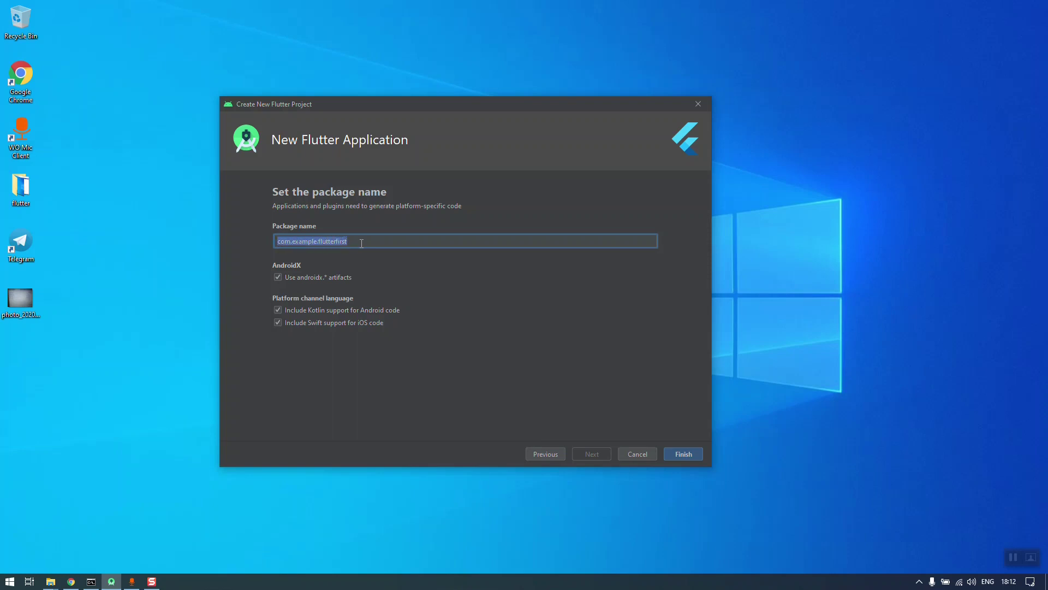
click(362, 243)
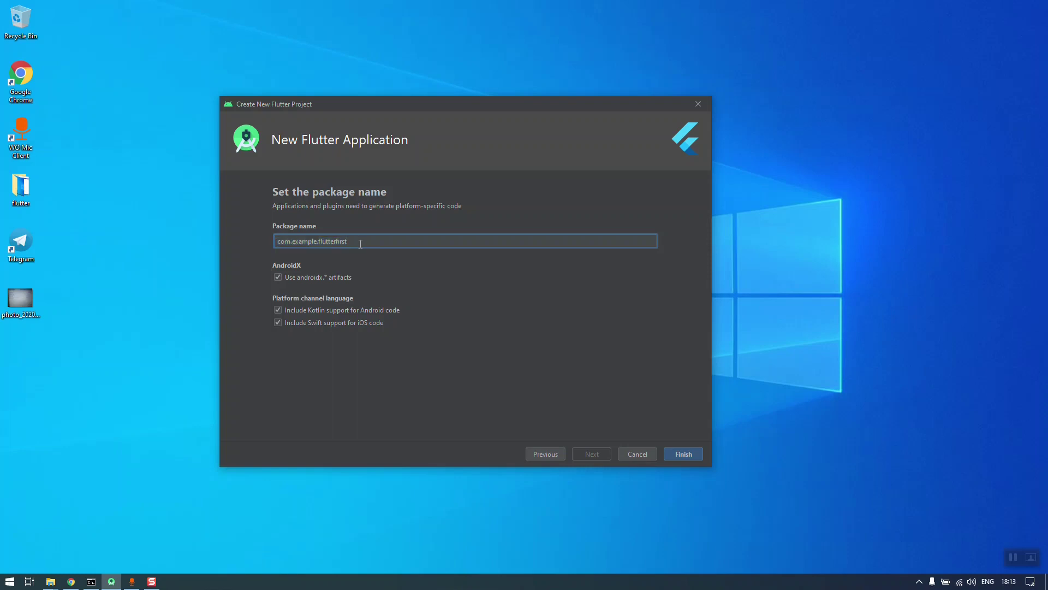
triple_click(371, 243)
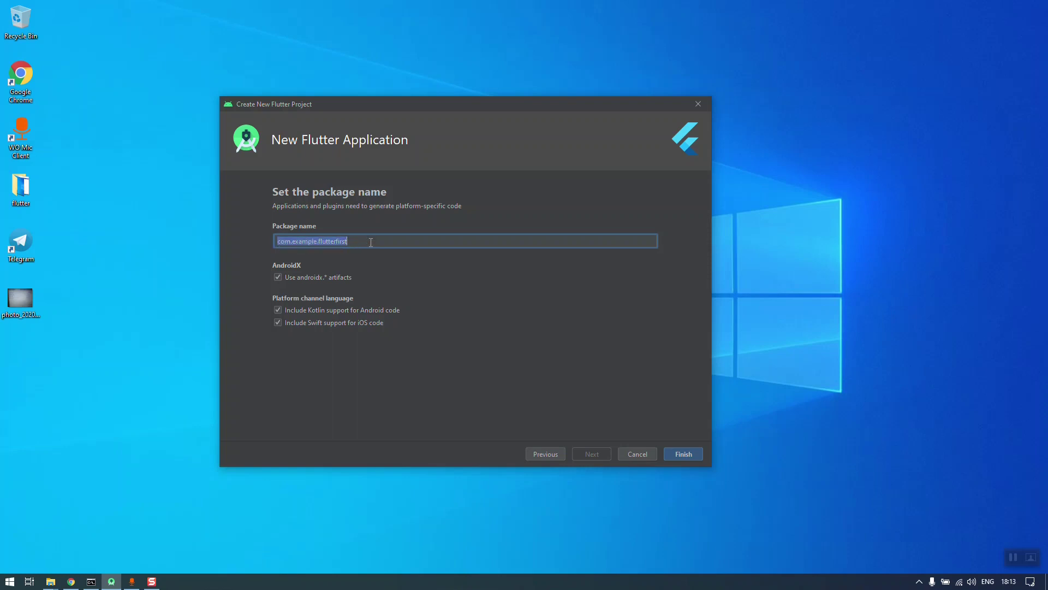
click(377, 242)
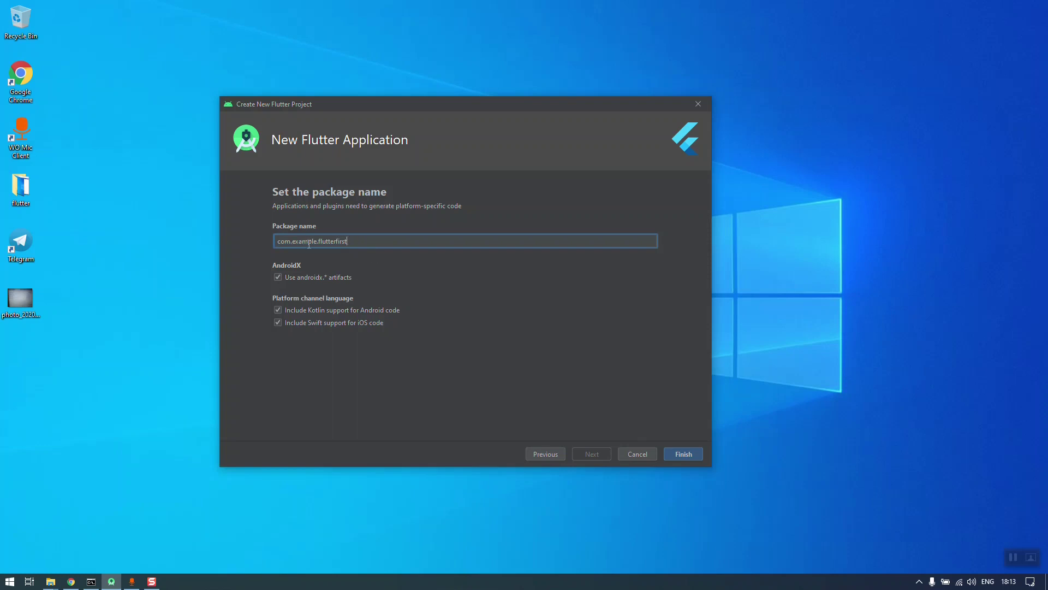
drag(356, 242, 320, 241)
mouse_move(320, 241)
mouse_down()
mouse_move(279, 241)
mouse_move(318, 242)
mouse_up()
click(276, 242)
key(shift+Left)
key(Left)
key(shift+Right)
key(shift+Right)
key(shift+Right)
key(shift+Right)
key(shift+Right)
key(shift+Right)
key(shift+Right)
key(shift+Right)
key(shift+Right)
key(shift+Right)
key(shift+Right)
key(shift+Right)
click(379, 244)
Finish creating the Flutter application and dismiss the Tip of the Day
click(673, 453)
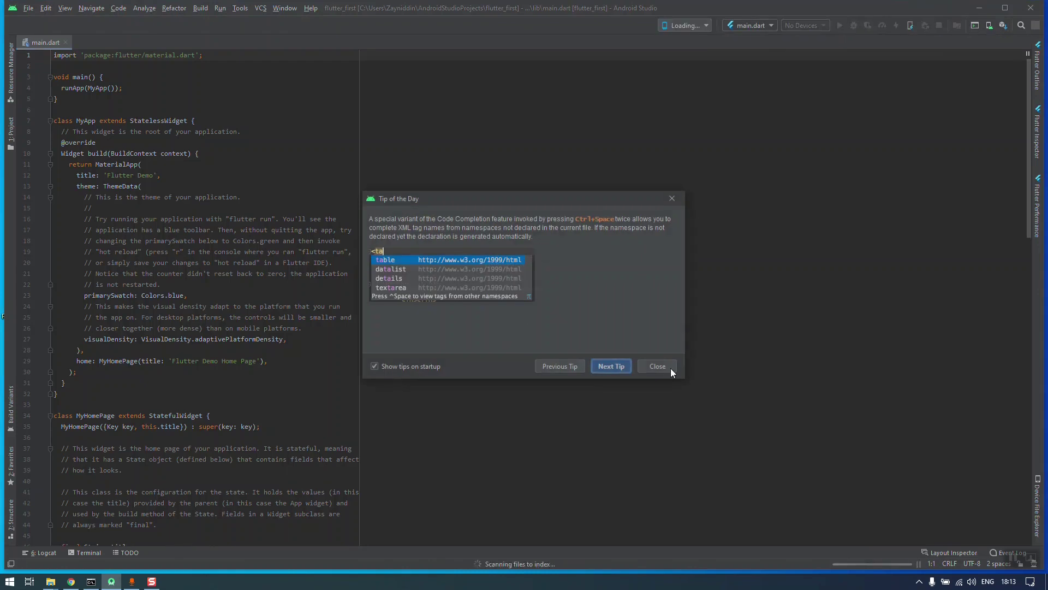
click(664, 366)
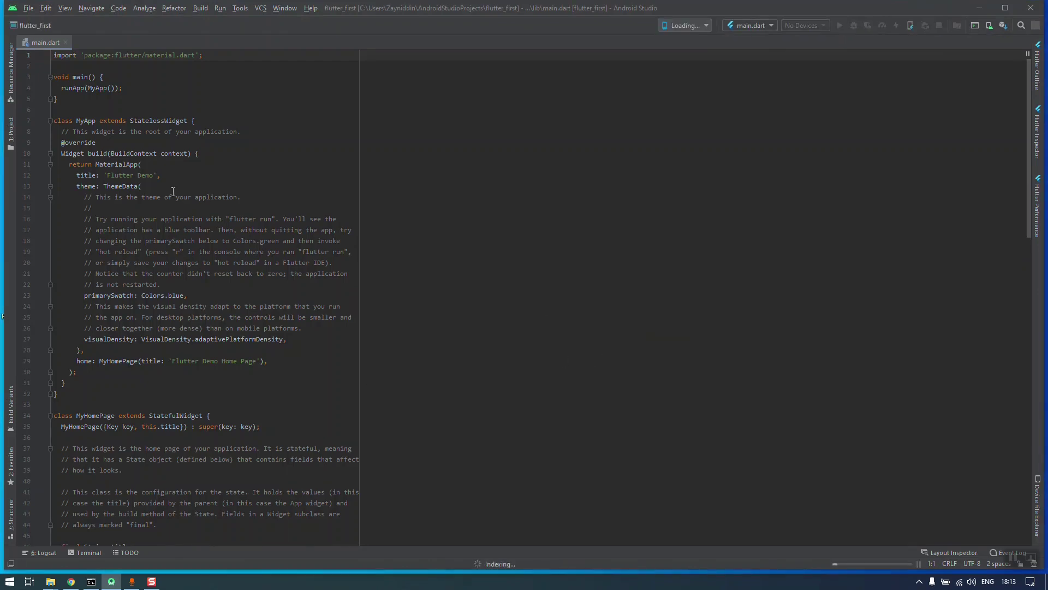
Show the project file tree and narrow it to leave more room for the code editor
click(10, 136)
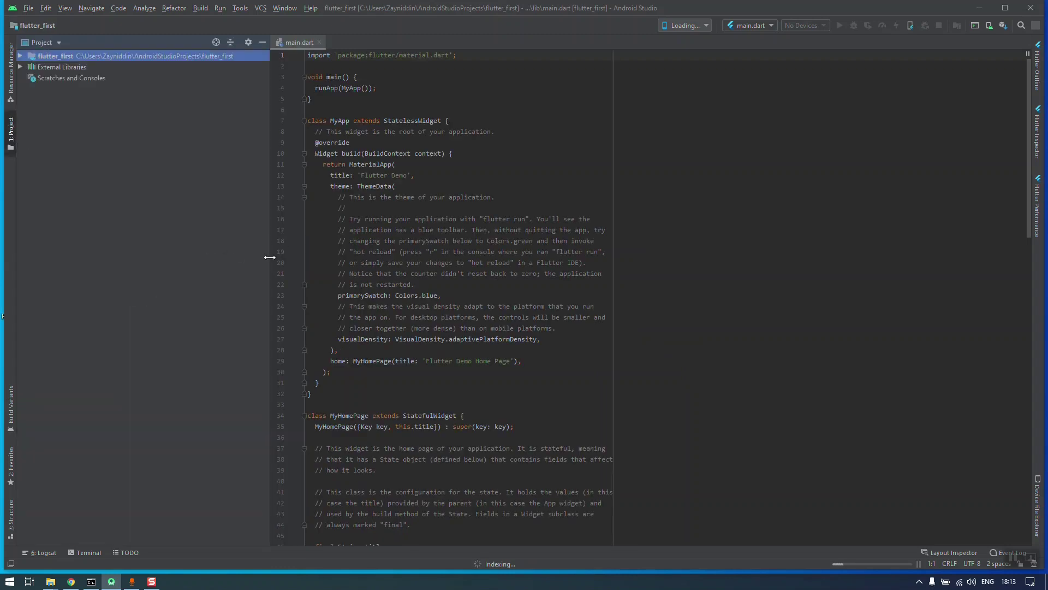
drag(269, 257, 169, 252)
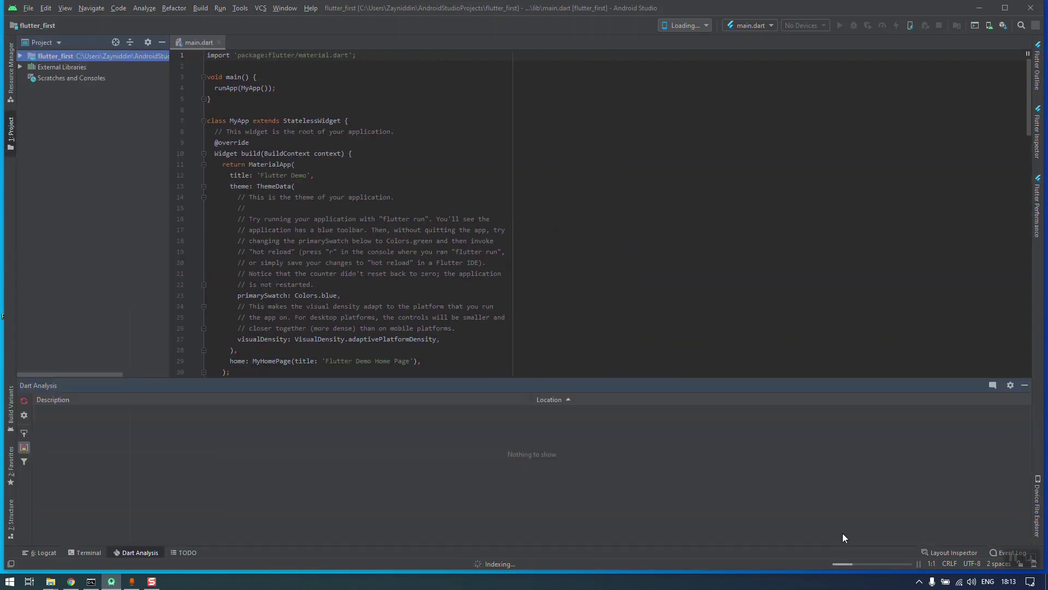
Check the progress of the background indexing tasks and hide the Dart Analysis results
click(857, 564)
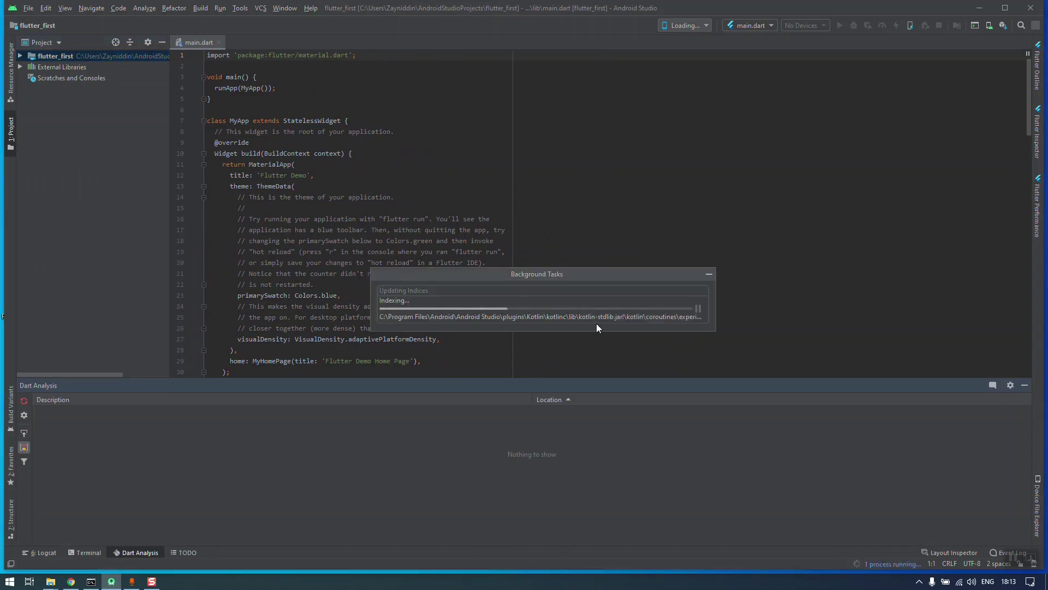
drag(547, 278, 495, 202)
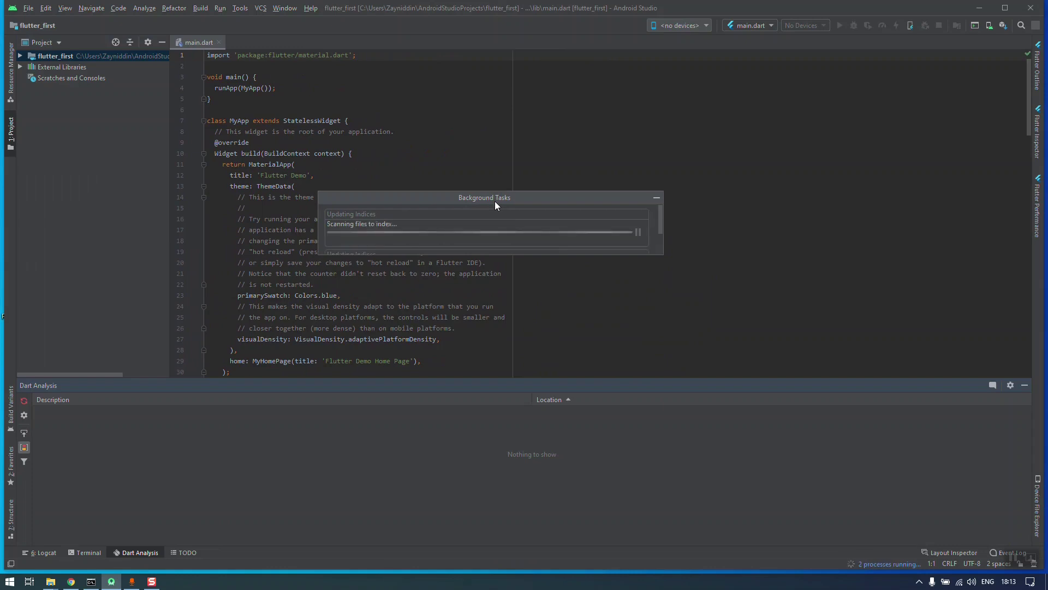
click(1025, 385)
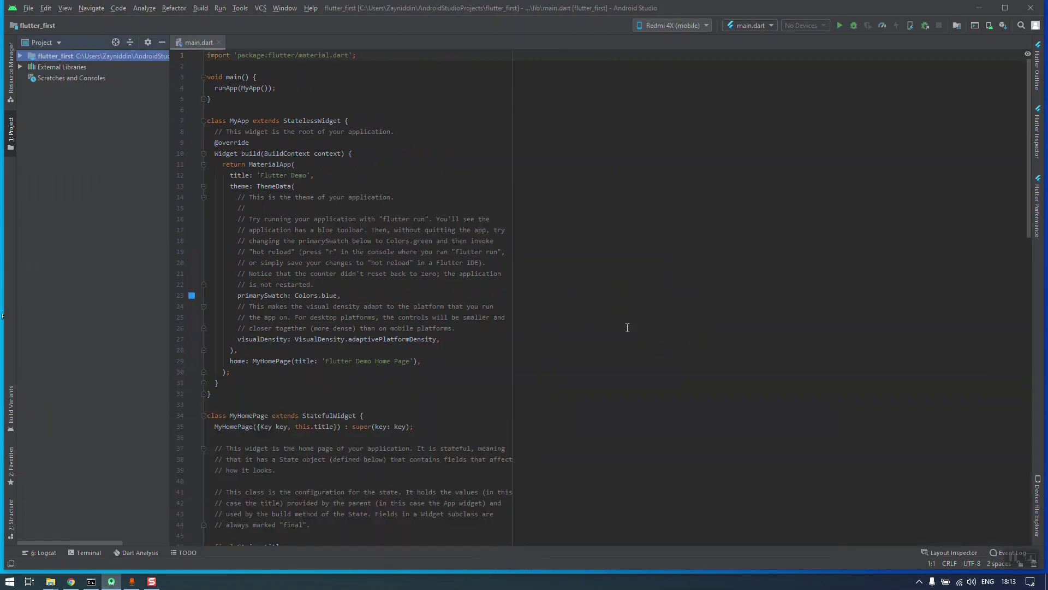
click(573, 326)
click(391, 132)
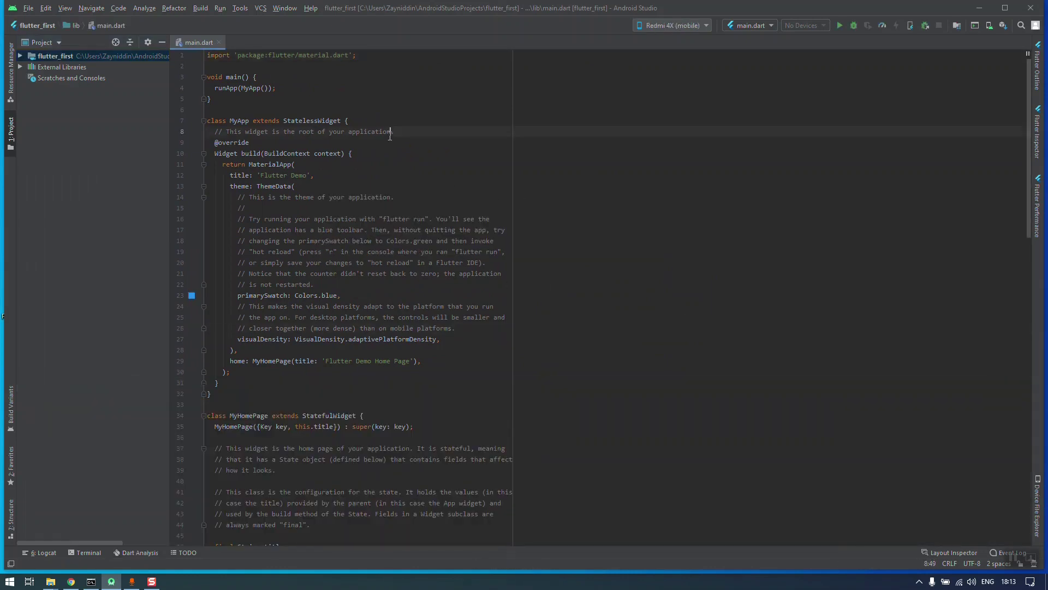
Expand the flutter_first project and its lib folder in the file tree, and select main.dart
click(20, 56)
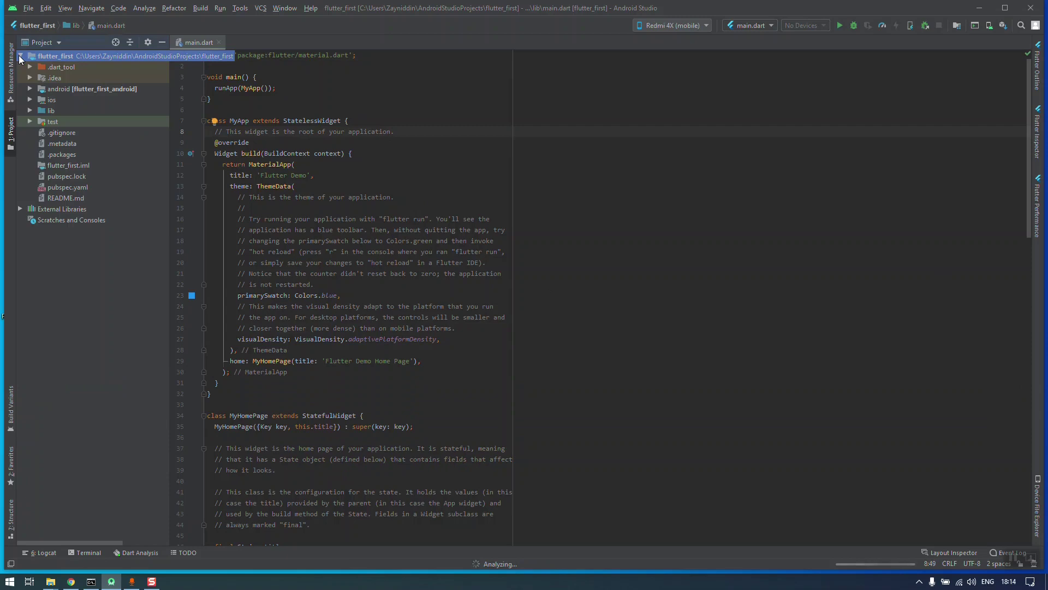
click(64, 109)
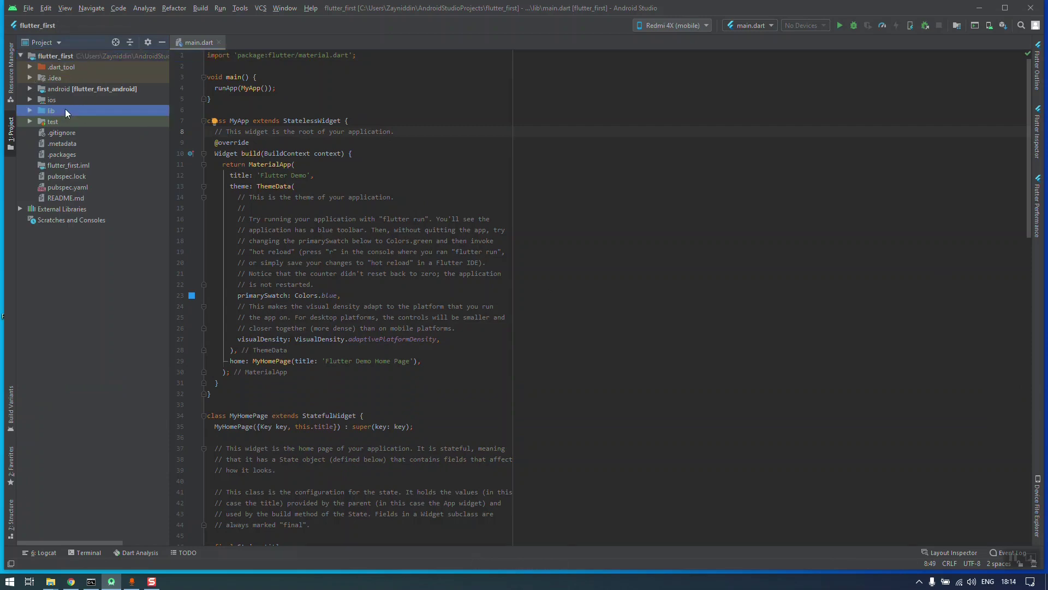
click(331, 100)
click(30, 110)
click(71, 121)
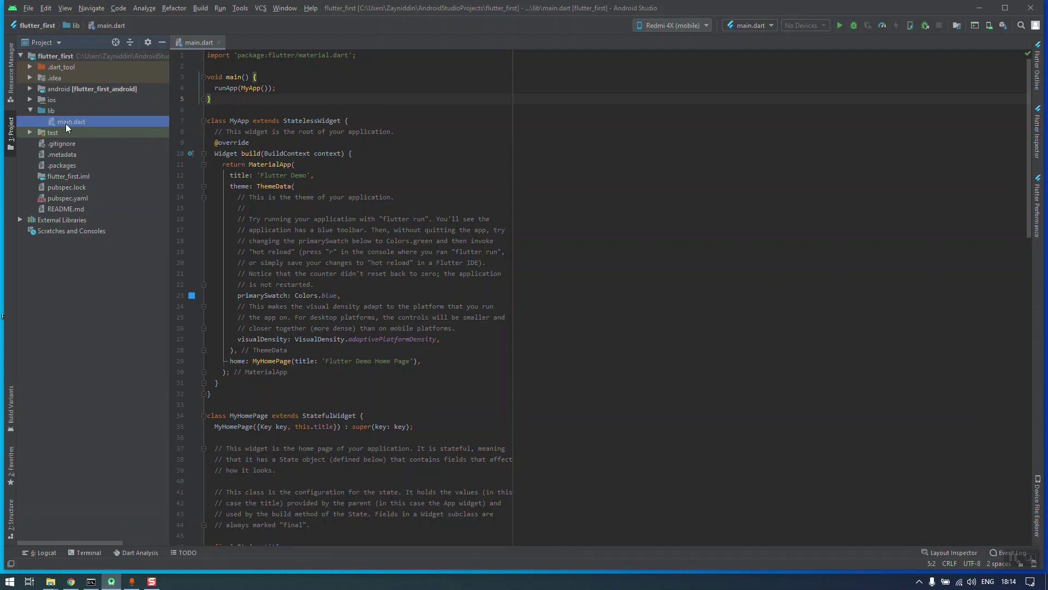
click(306, 143)
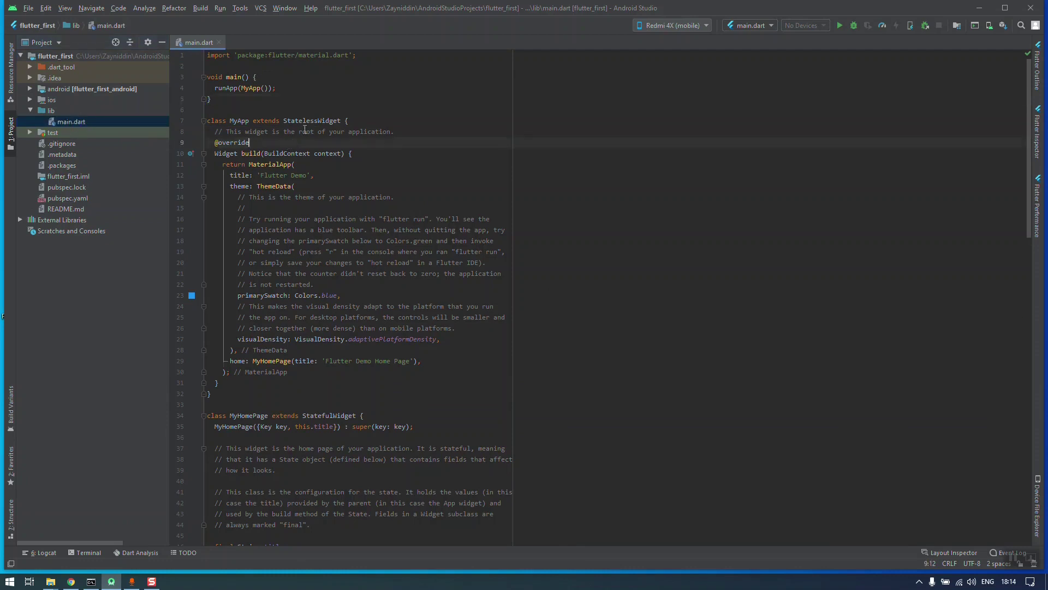
click(311, 102)
click(347, 175)
Open the Android Virtual Device Manager and start configuring a new virtual device
click(988, 26)
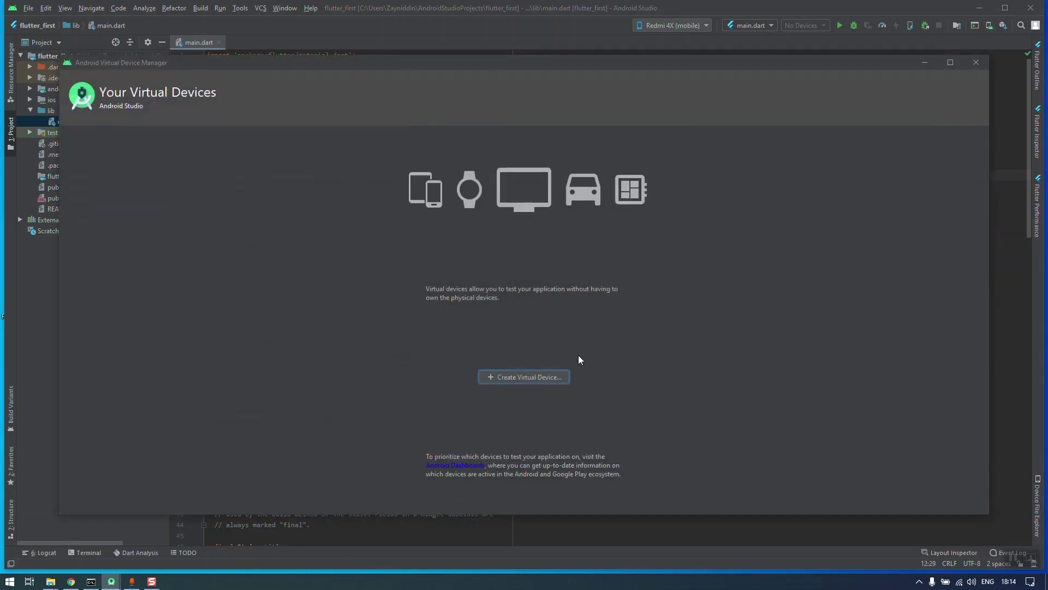
click(548, 378)
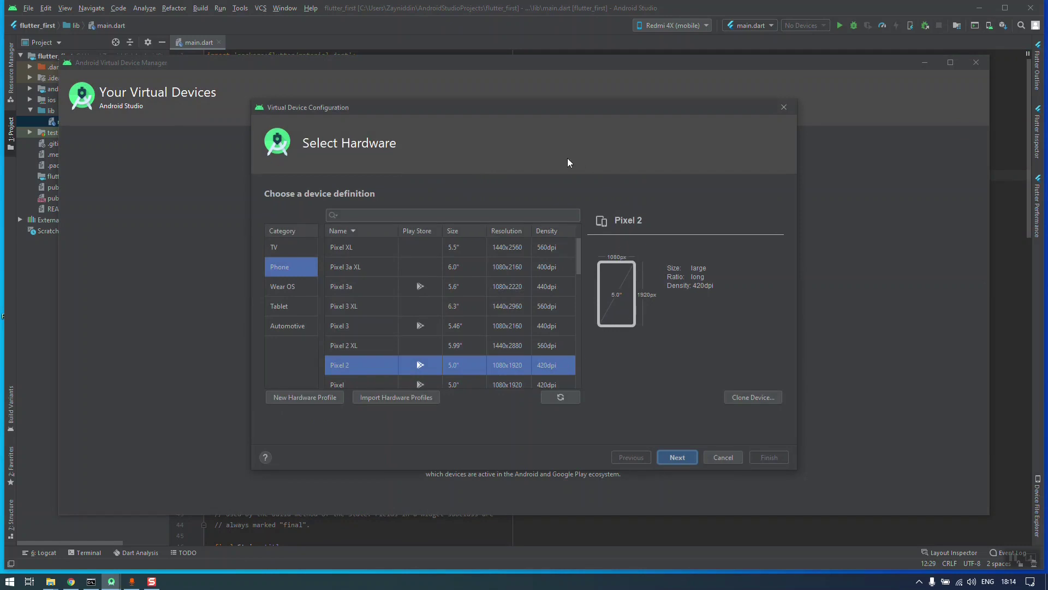
drag(553, 119, 513, 86)
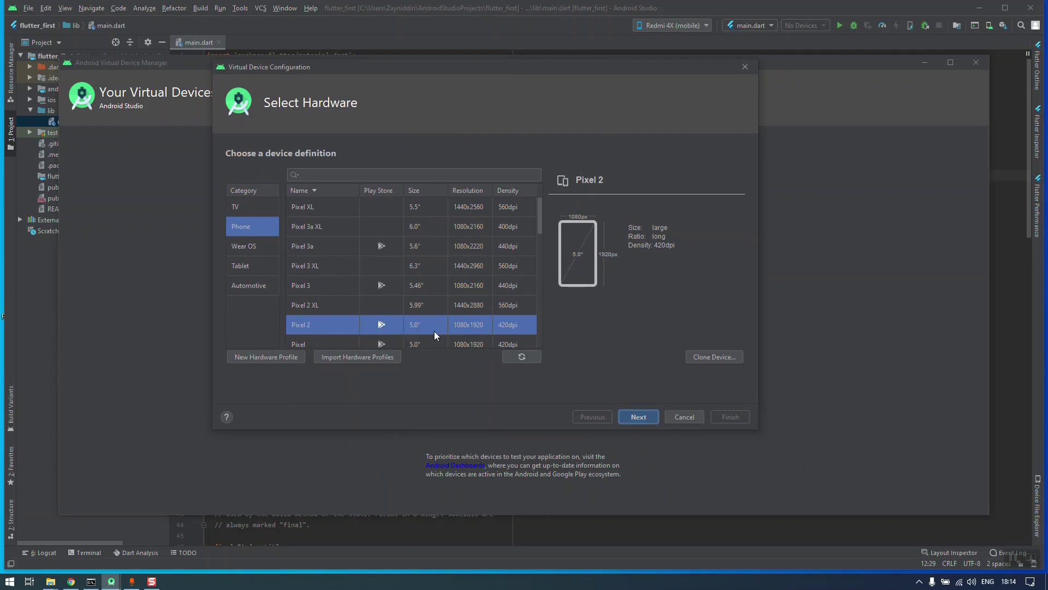
Look through the phone hardware definitions, keep Pixel 2 for the virtual device, and continue to the system image selection
scroll(457, 320, down, 2)
scroll(349, 274, down, 2)
scroll(352, 277, up, 3)
scroll(355, 291, down, 1)
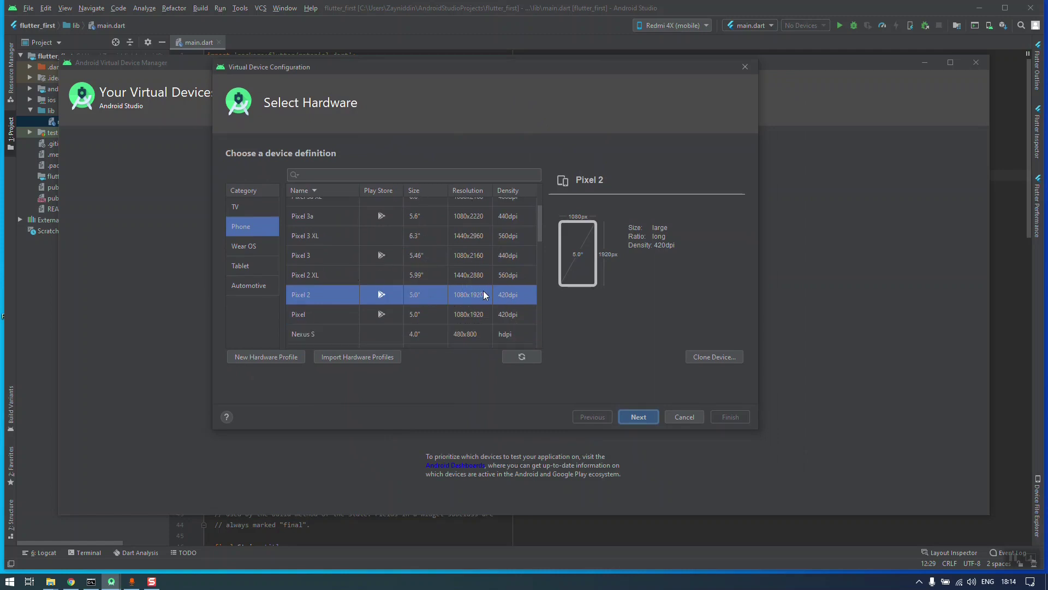
click(634, 414)
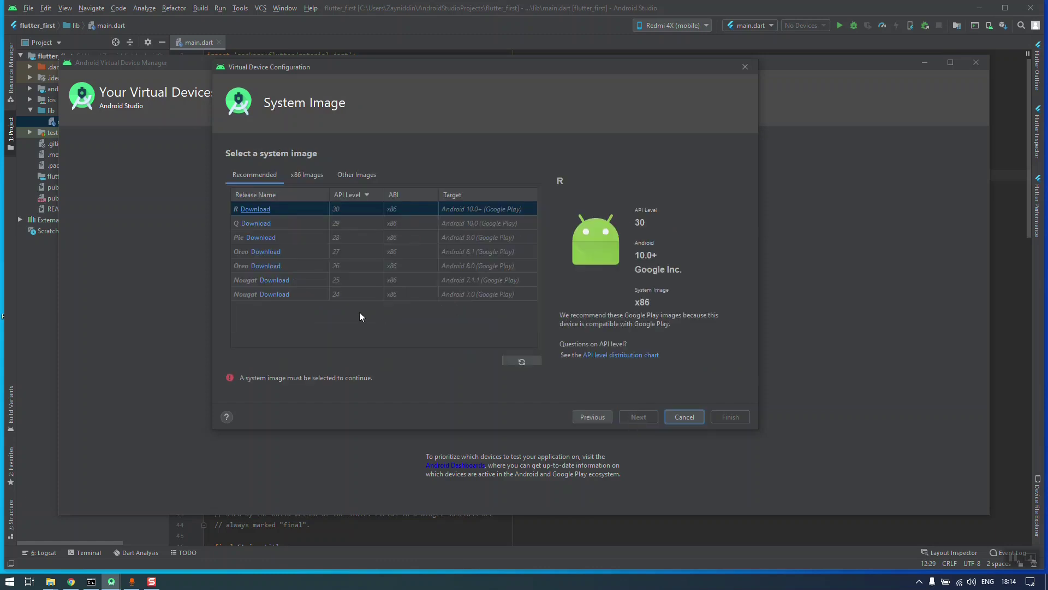